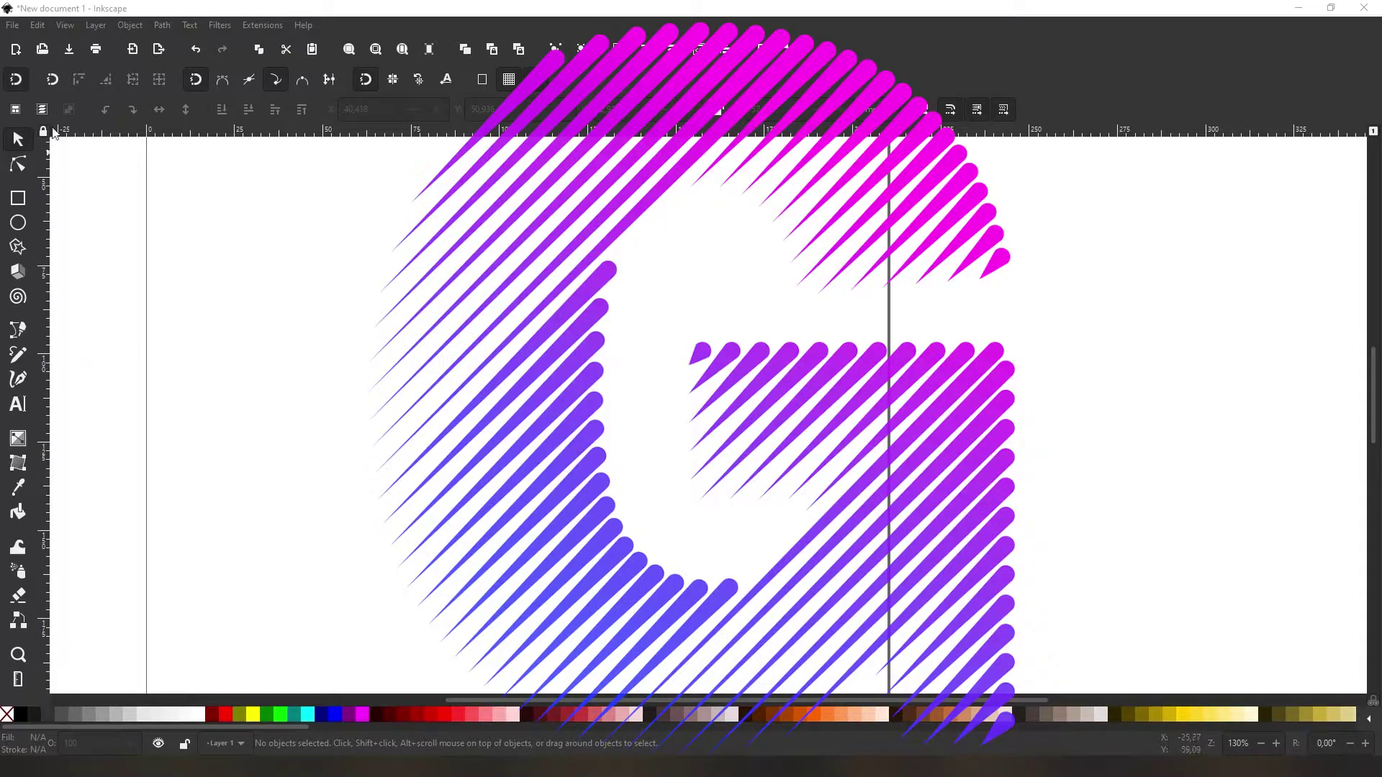
- Open the View menu over the blank new document
left_click(74, 24)
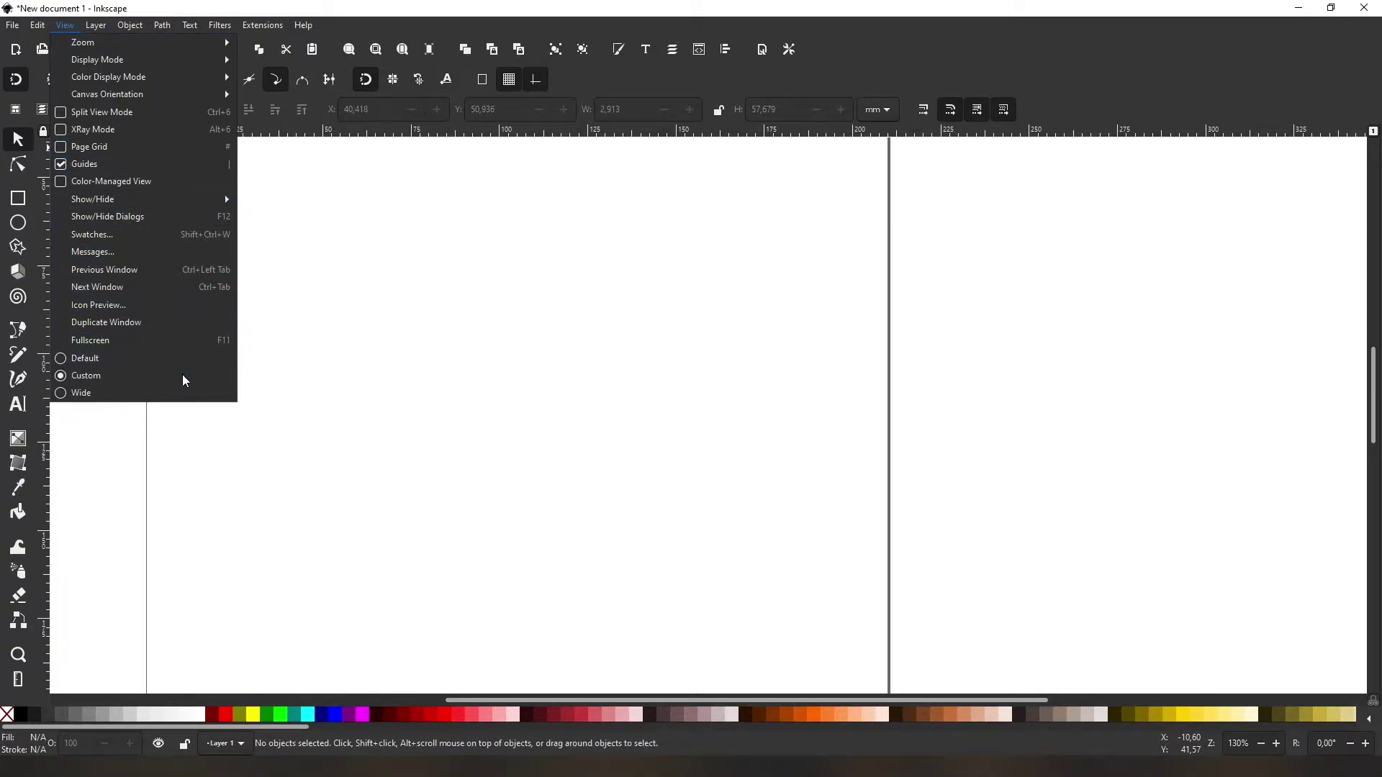
- Pan to the page's top edge and dock Align and Distribute plus Fill and Stroke on Stroke style
left_click(487, 344)
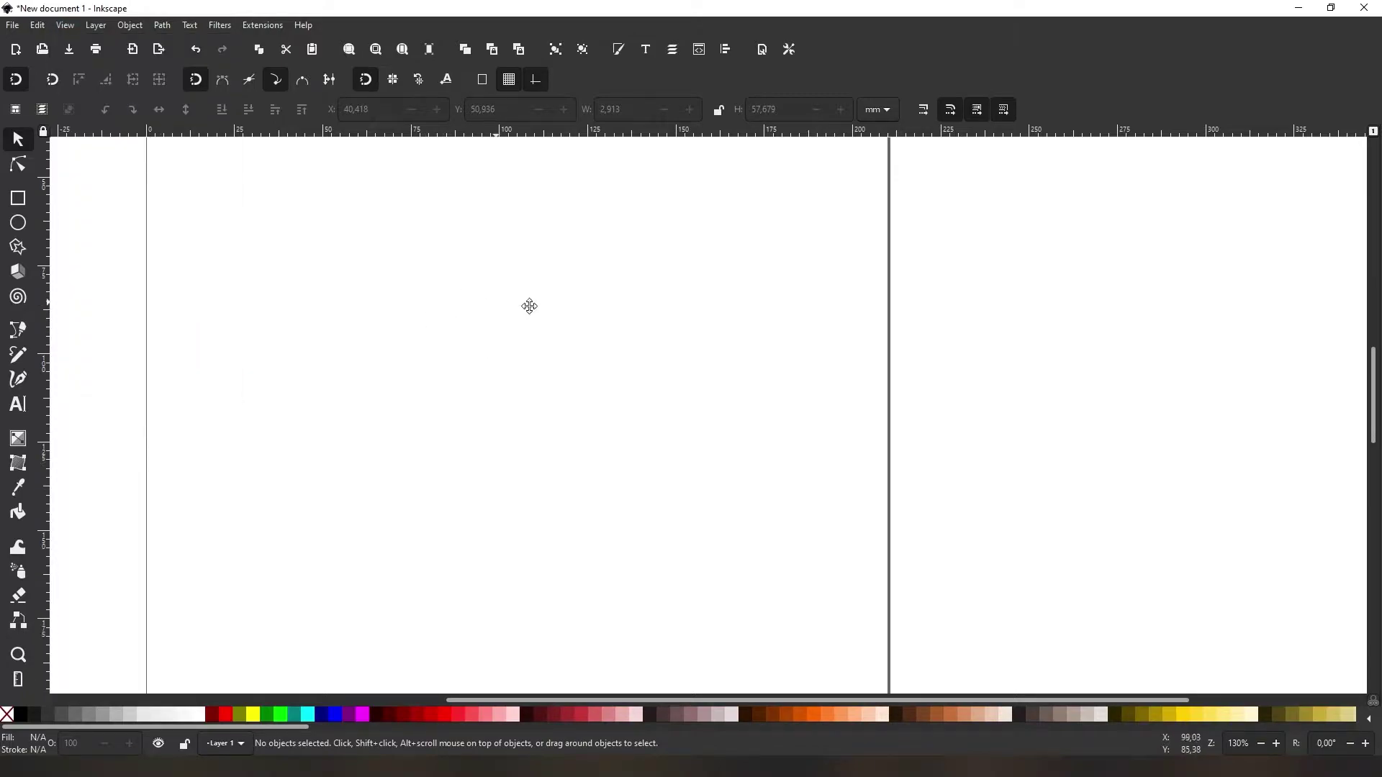
mouse_move(530, 306)
left_mouse_down()
mouse_move(697, 526)
mouse_move(684, 489)
left_mouse_up()
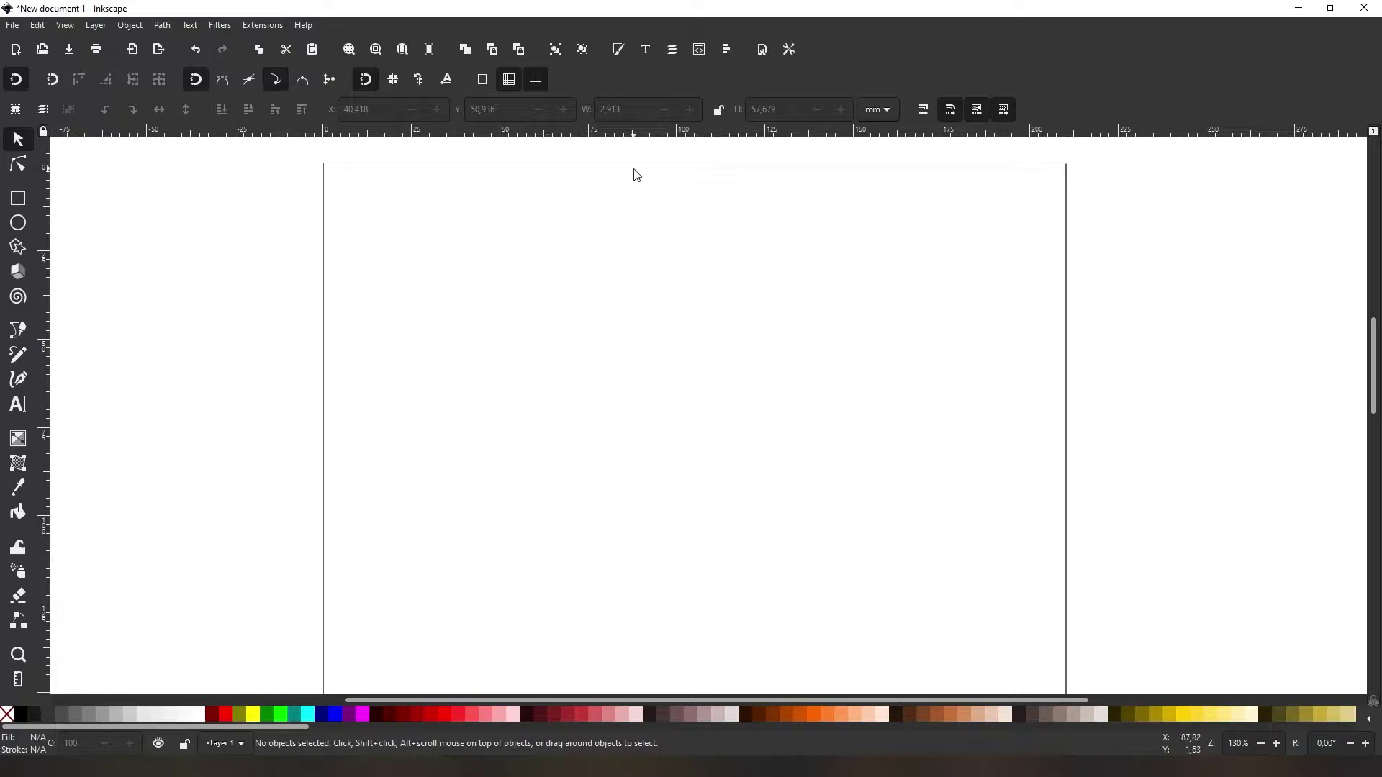
left_click(726, 49)
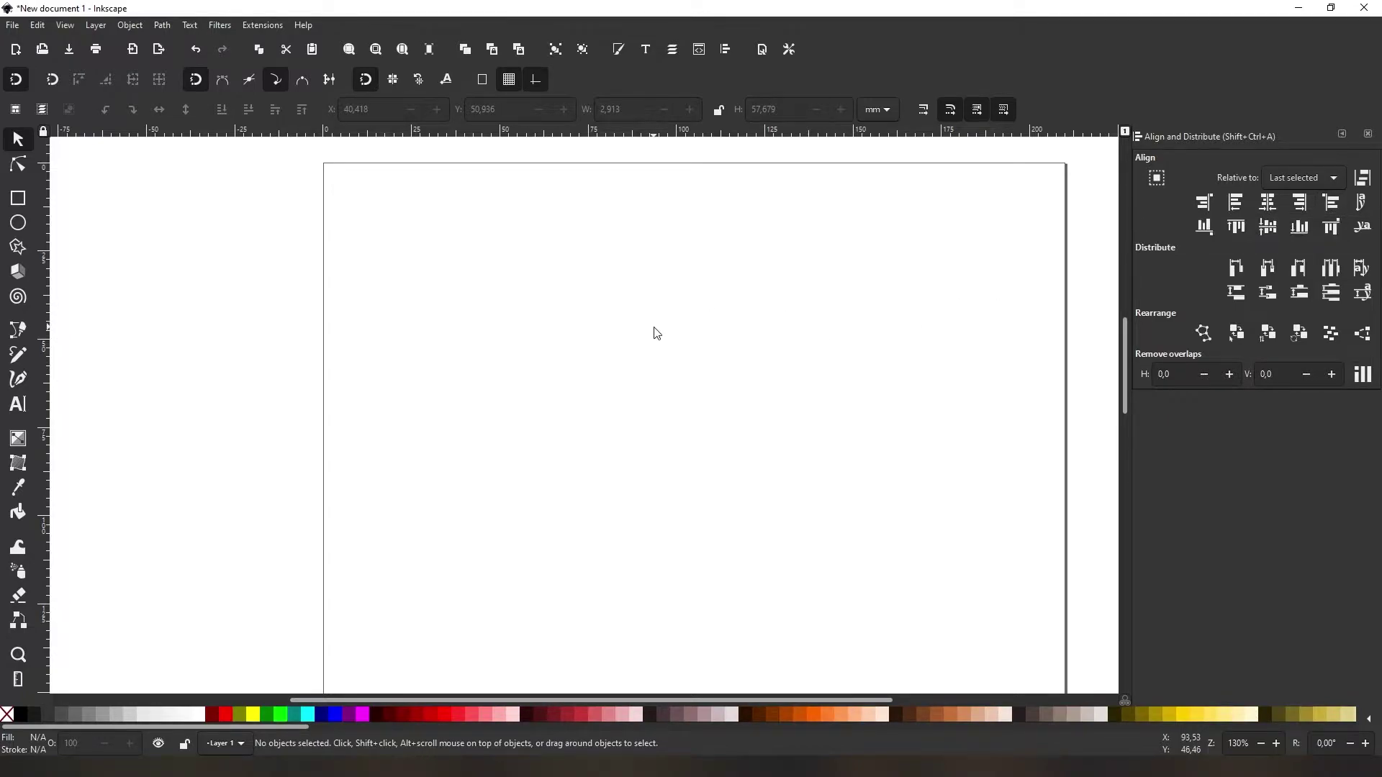
left_click(618, 49)
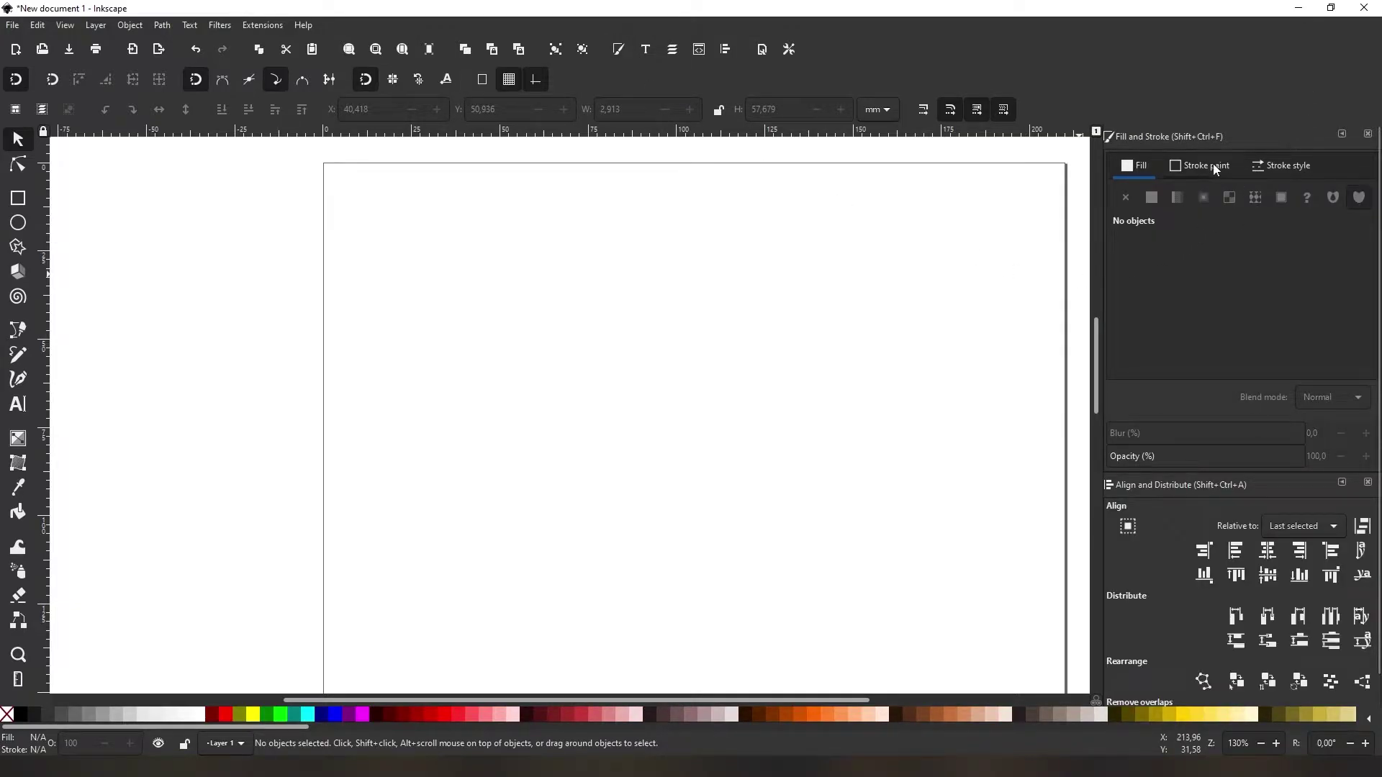
left_click(1269, 172)
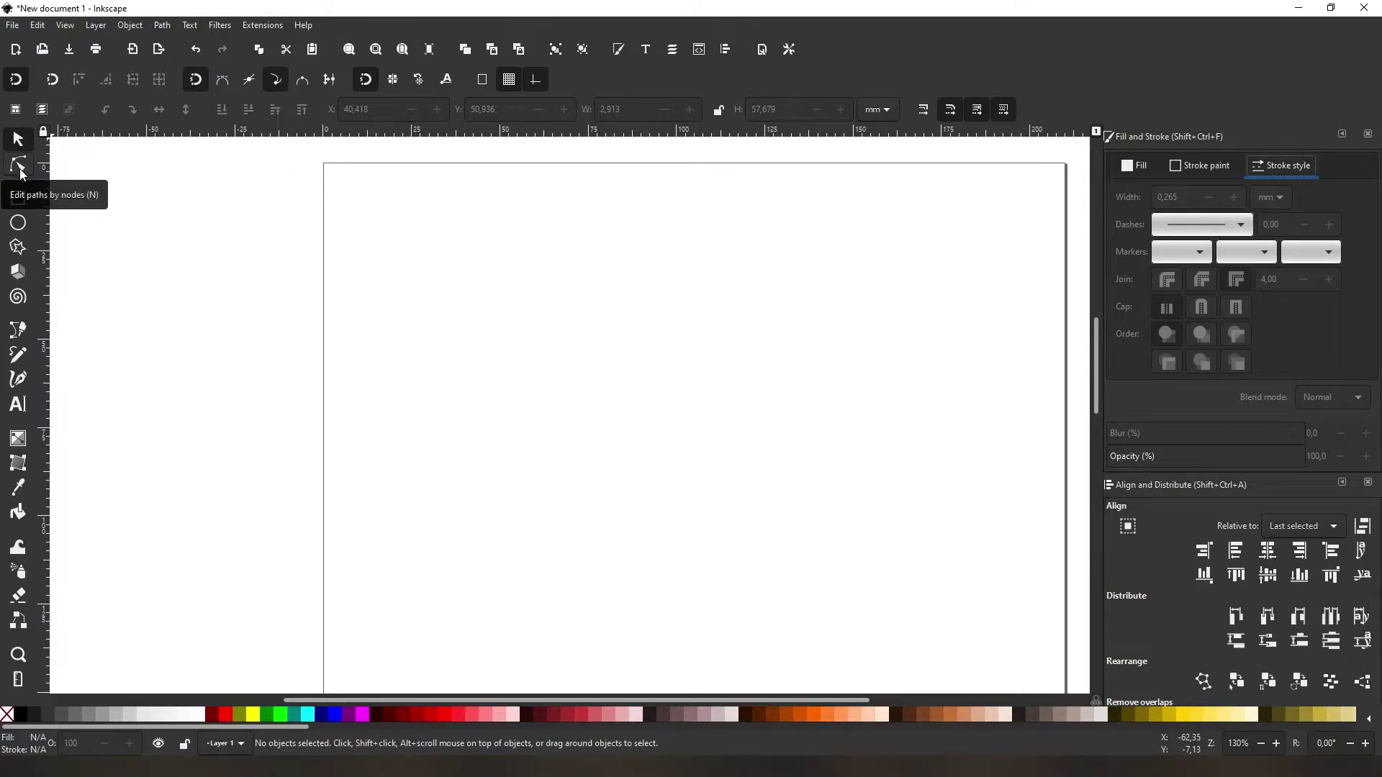
left_click(26, 334)
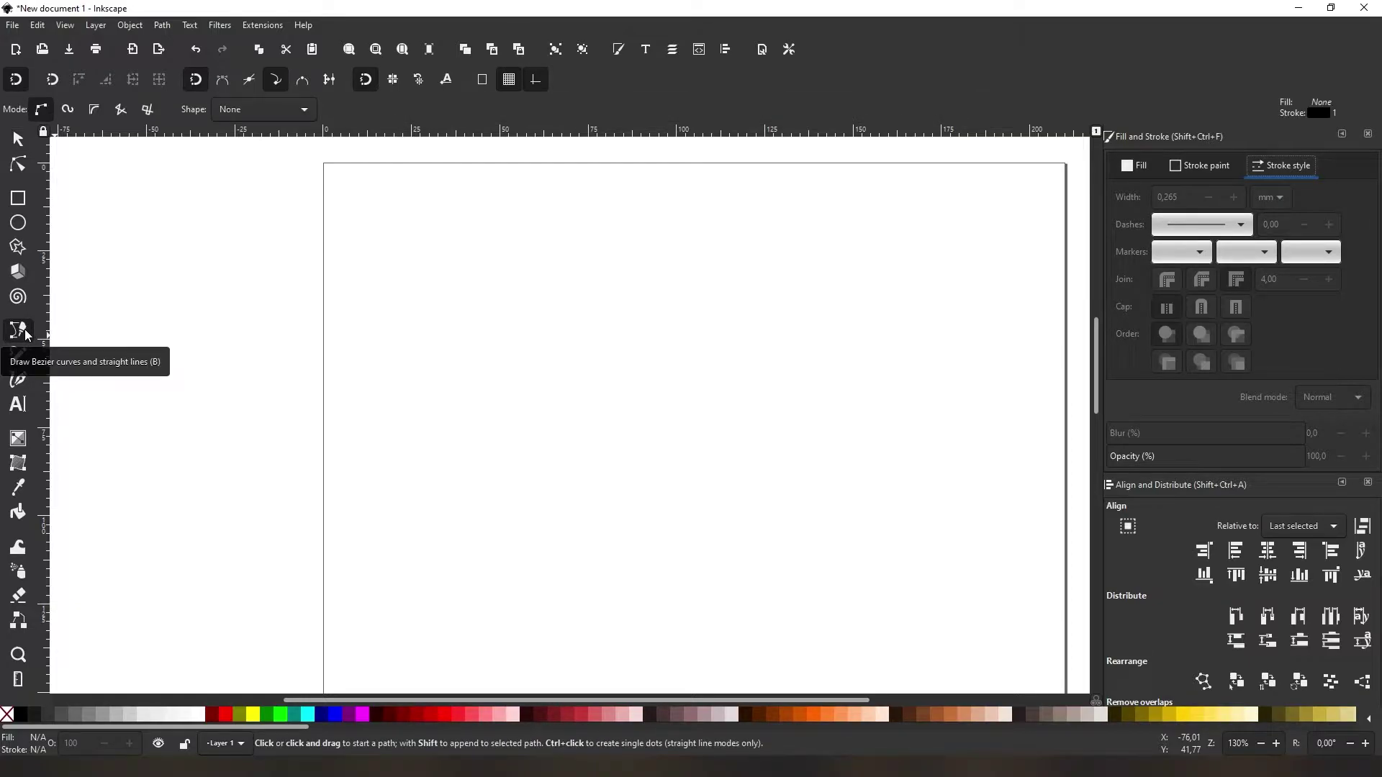
left_click(391, 183)
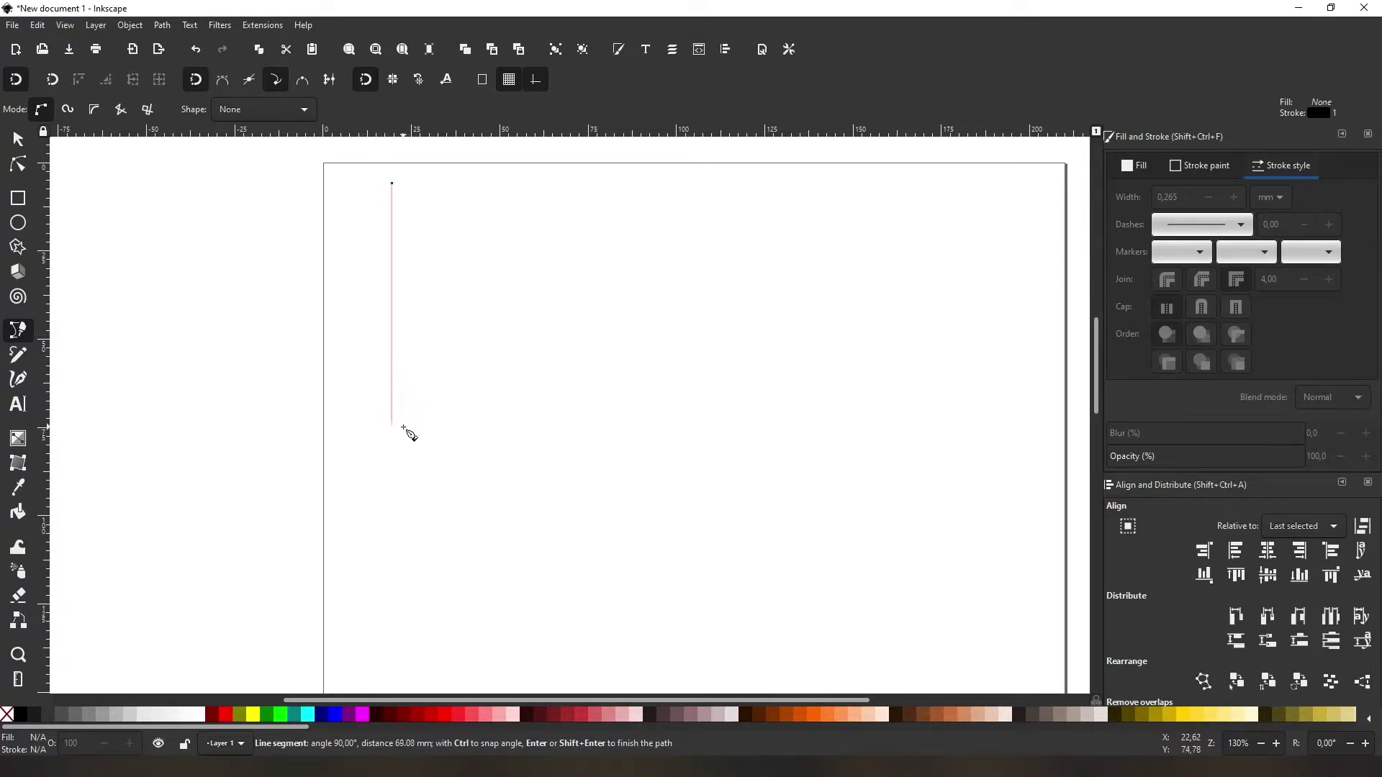
left_click(403, 542)
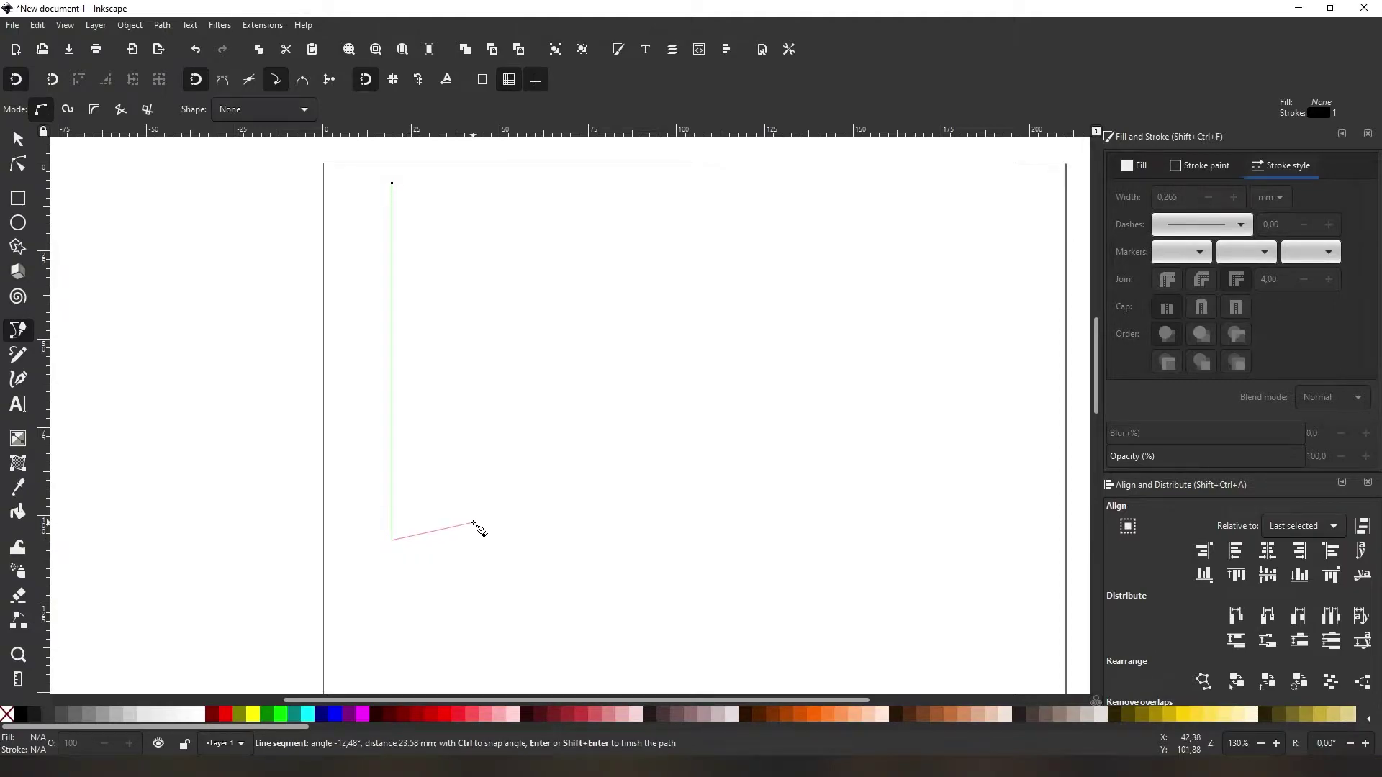
key("Return")
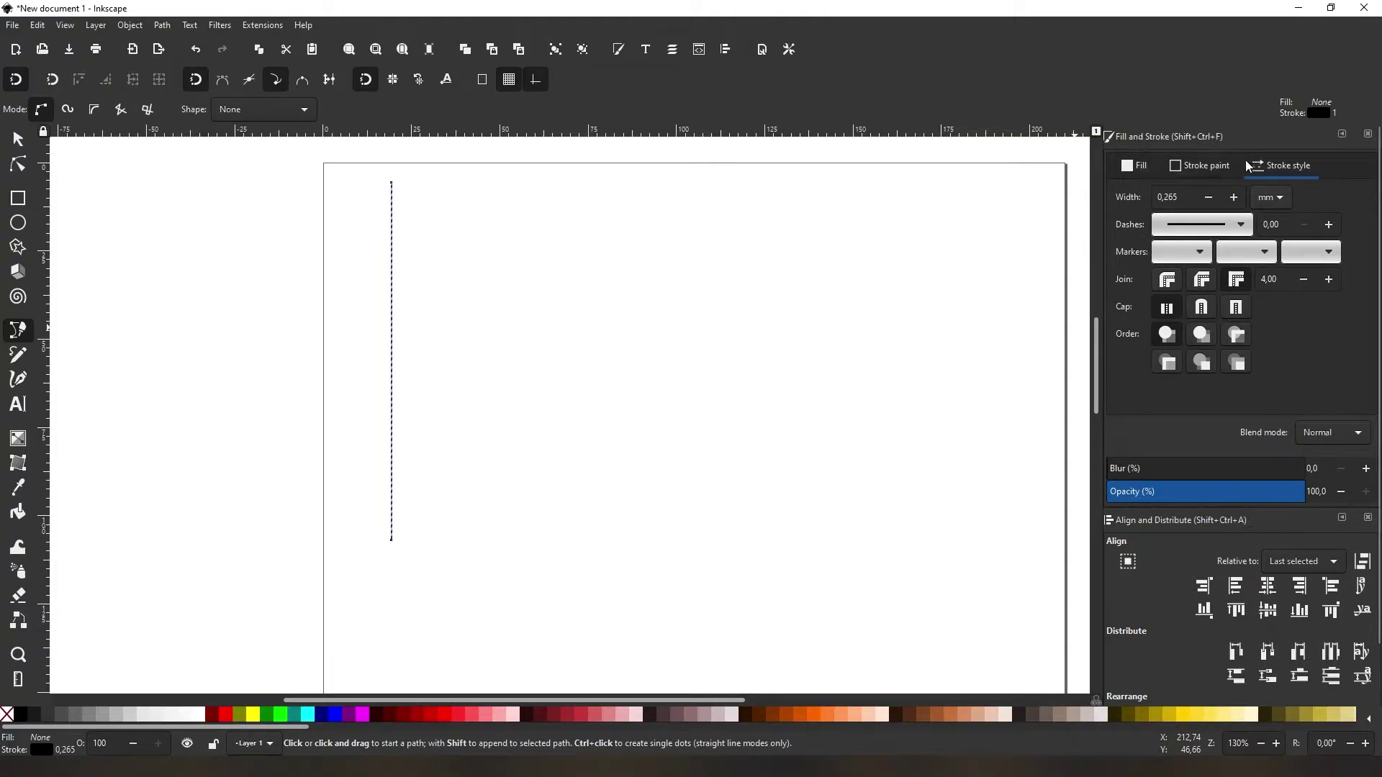
left_click(1285, 193)
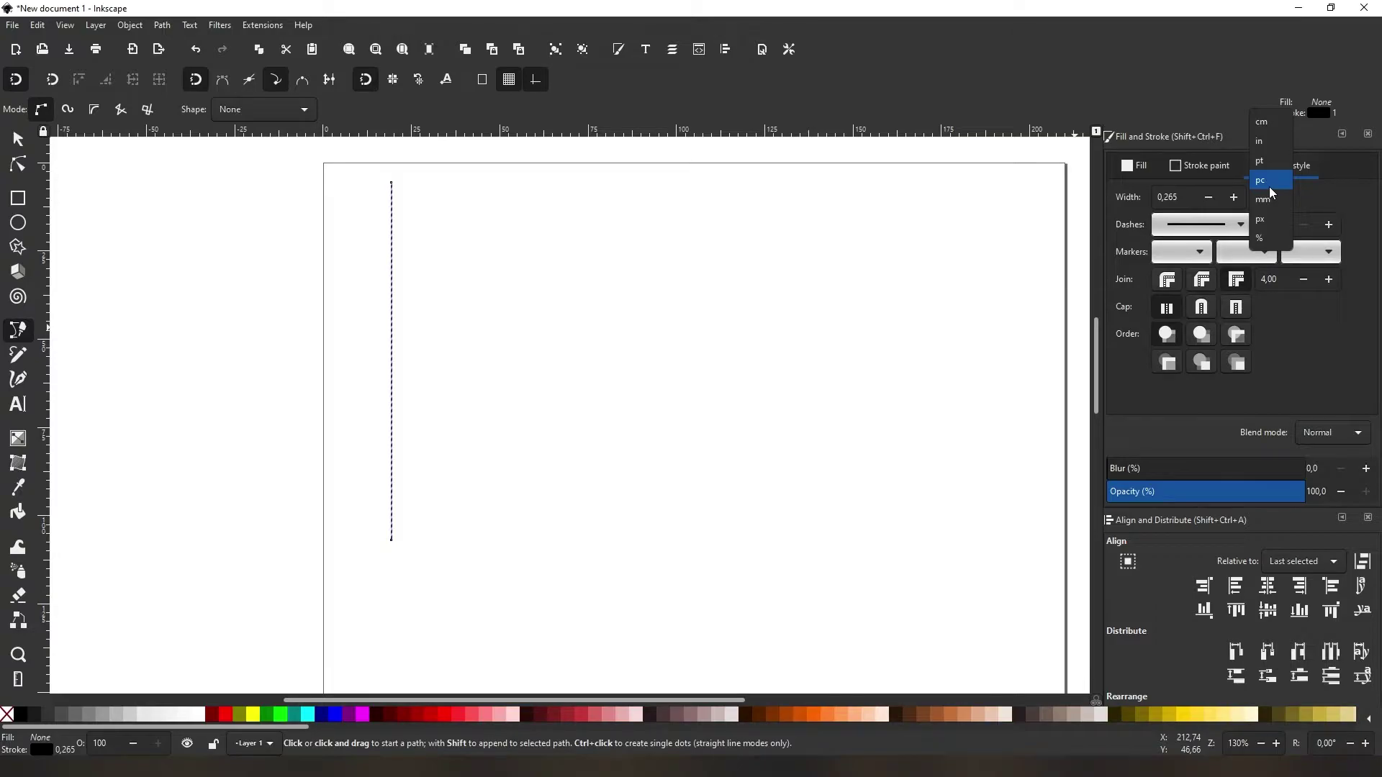
left_click(1275, 219)
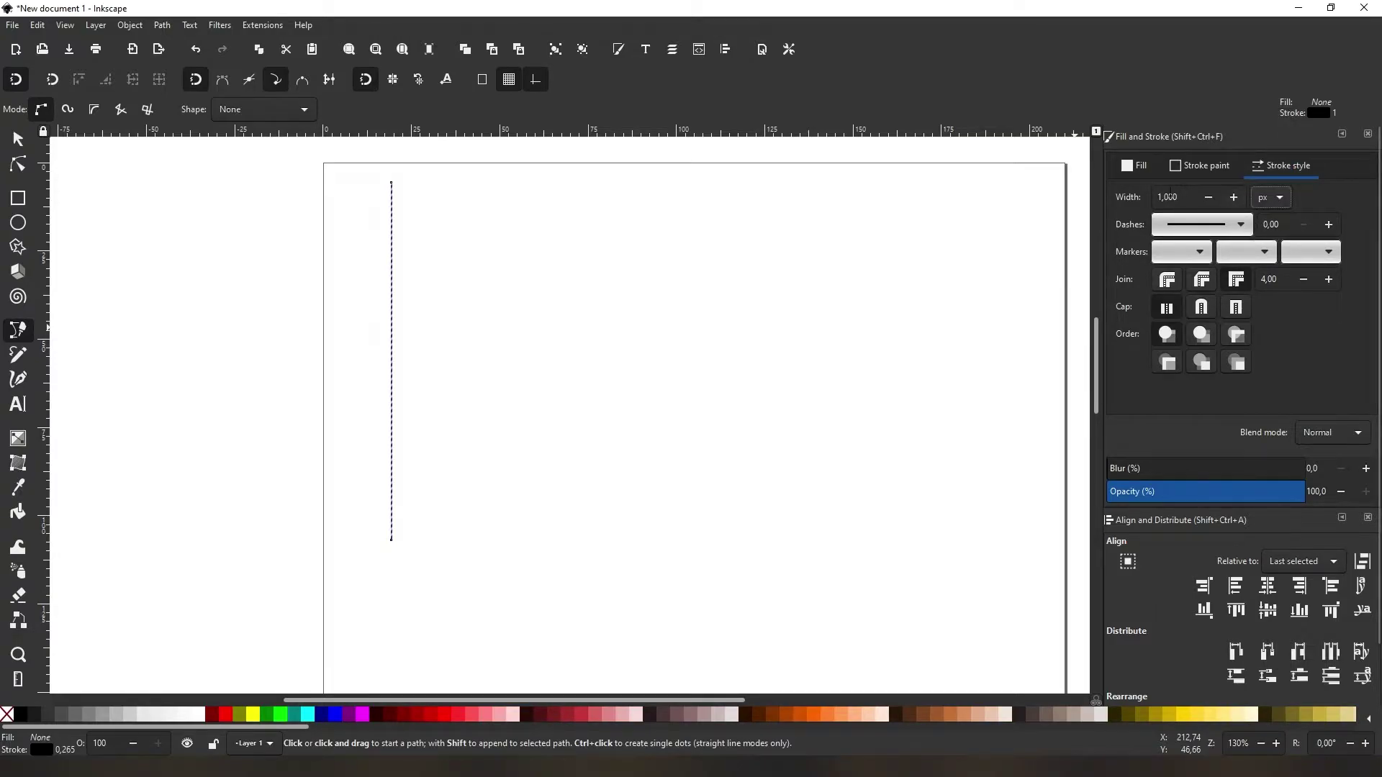
type("10")
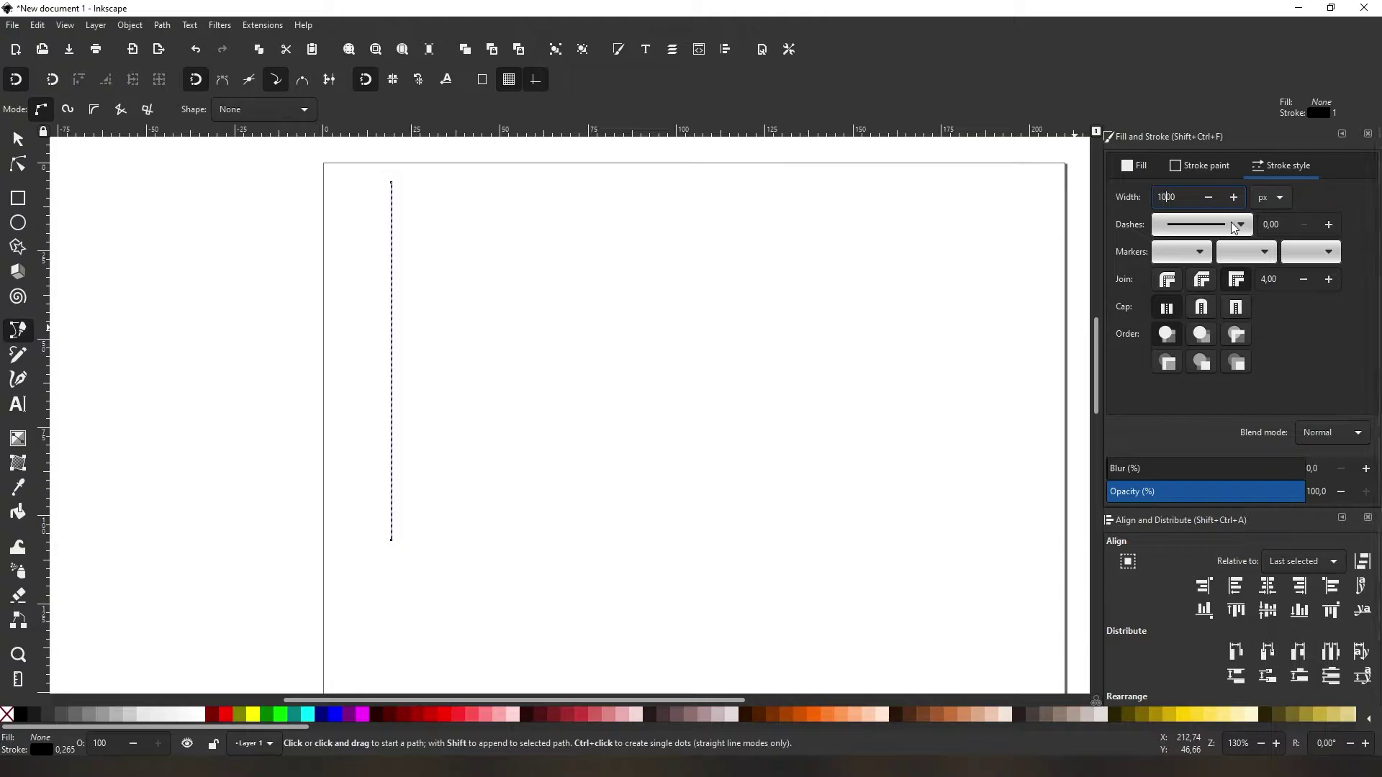
key("Return")
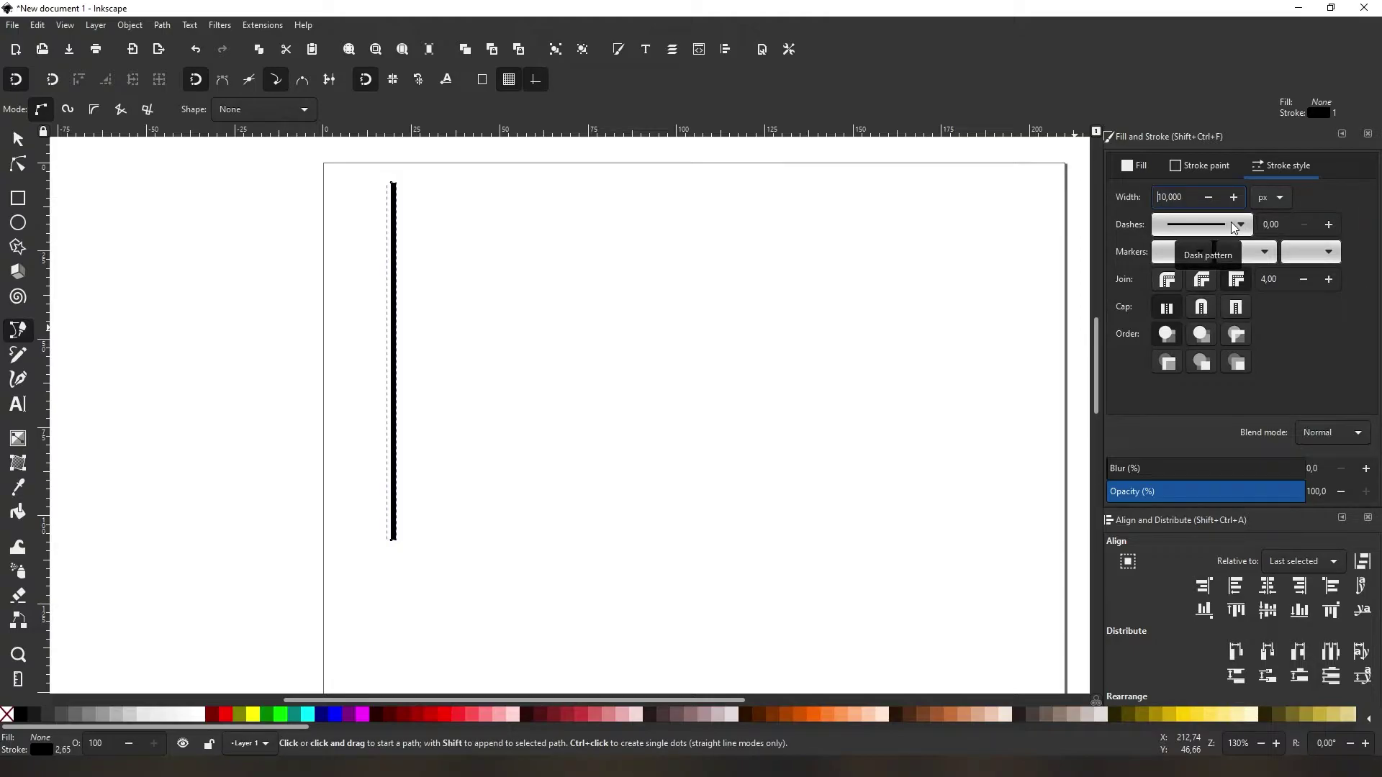
left_click(1213, 308)
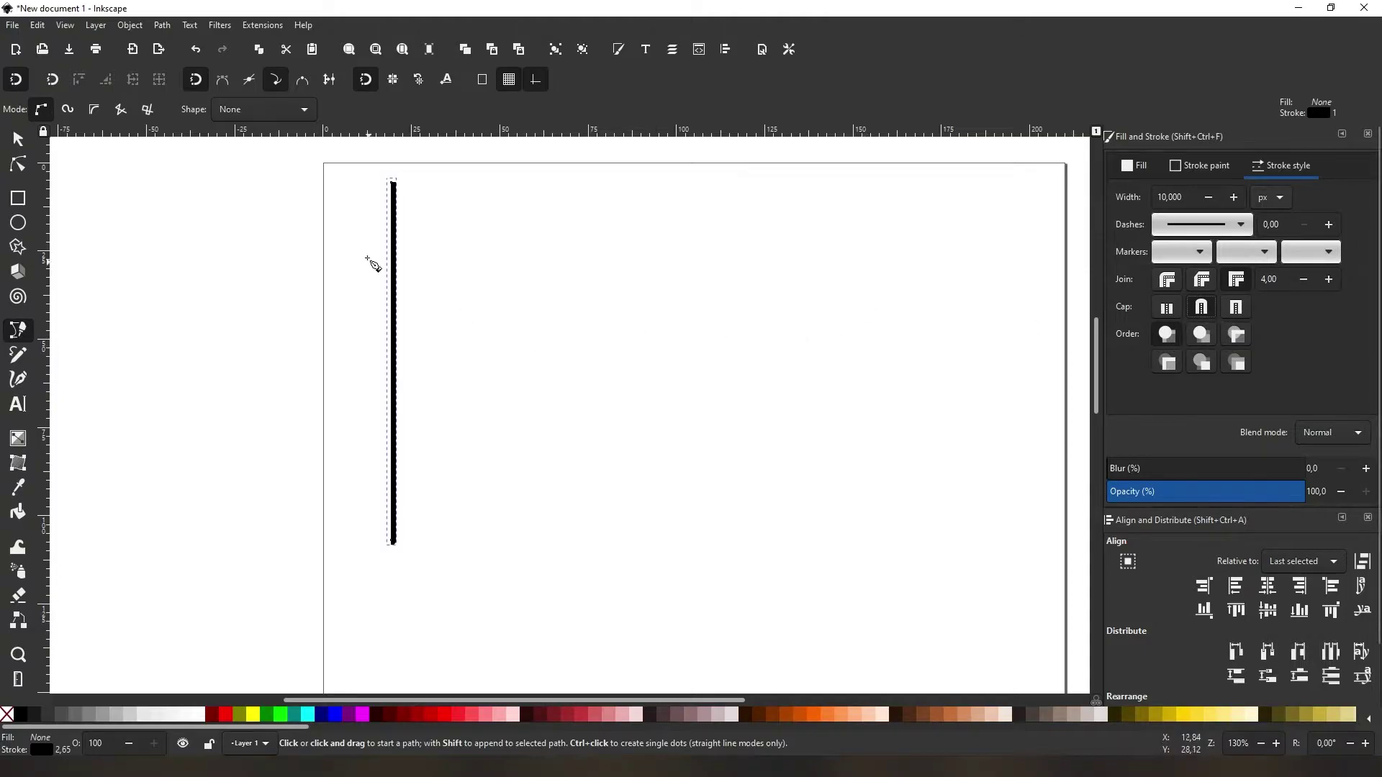
scroll(401, 246, "up", 3)
scroll(452, 262, "down", 1)
left_click(434, 263)
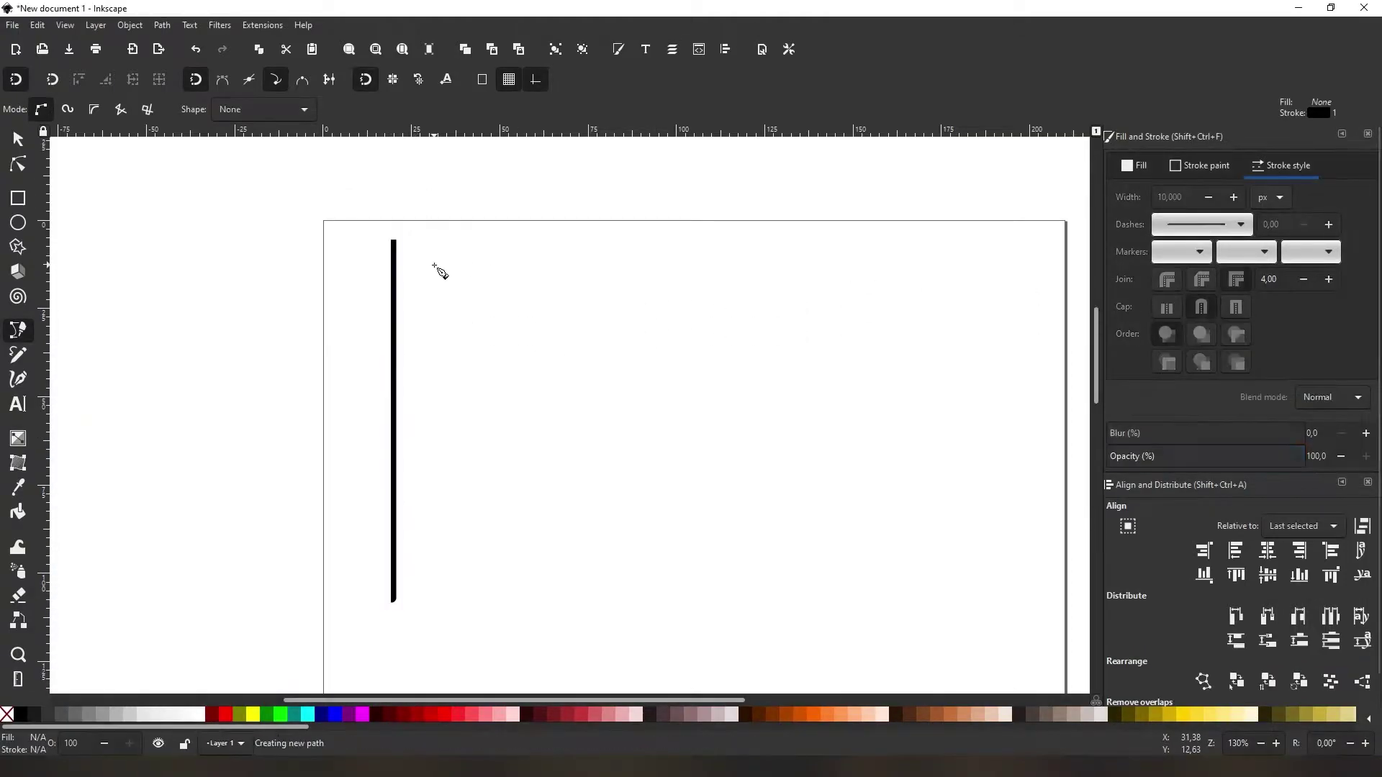
scroll(435, 268, "down", 1)
scroll(425, 272, "up", 1)
key("Escape")
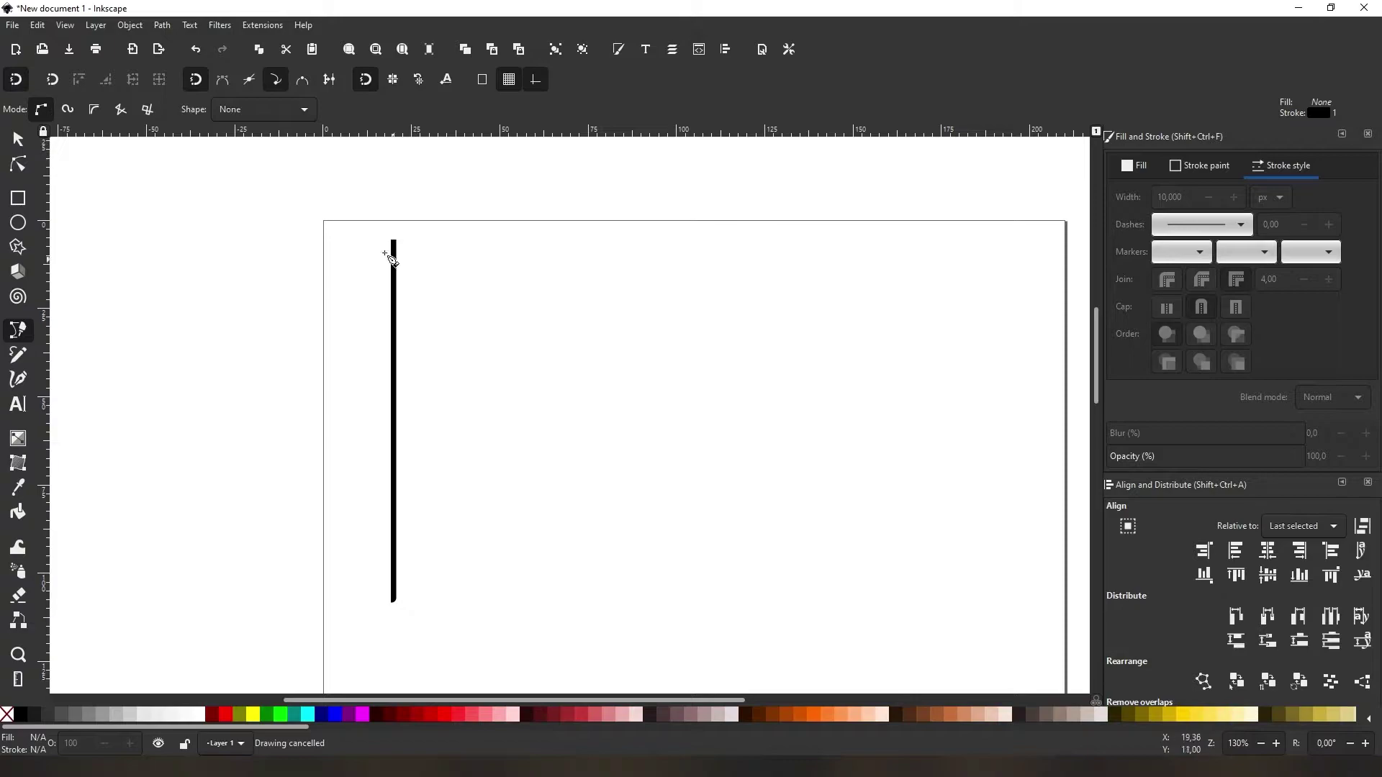
left_click(18, 139)
left_click(394, 283)
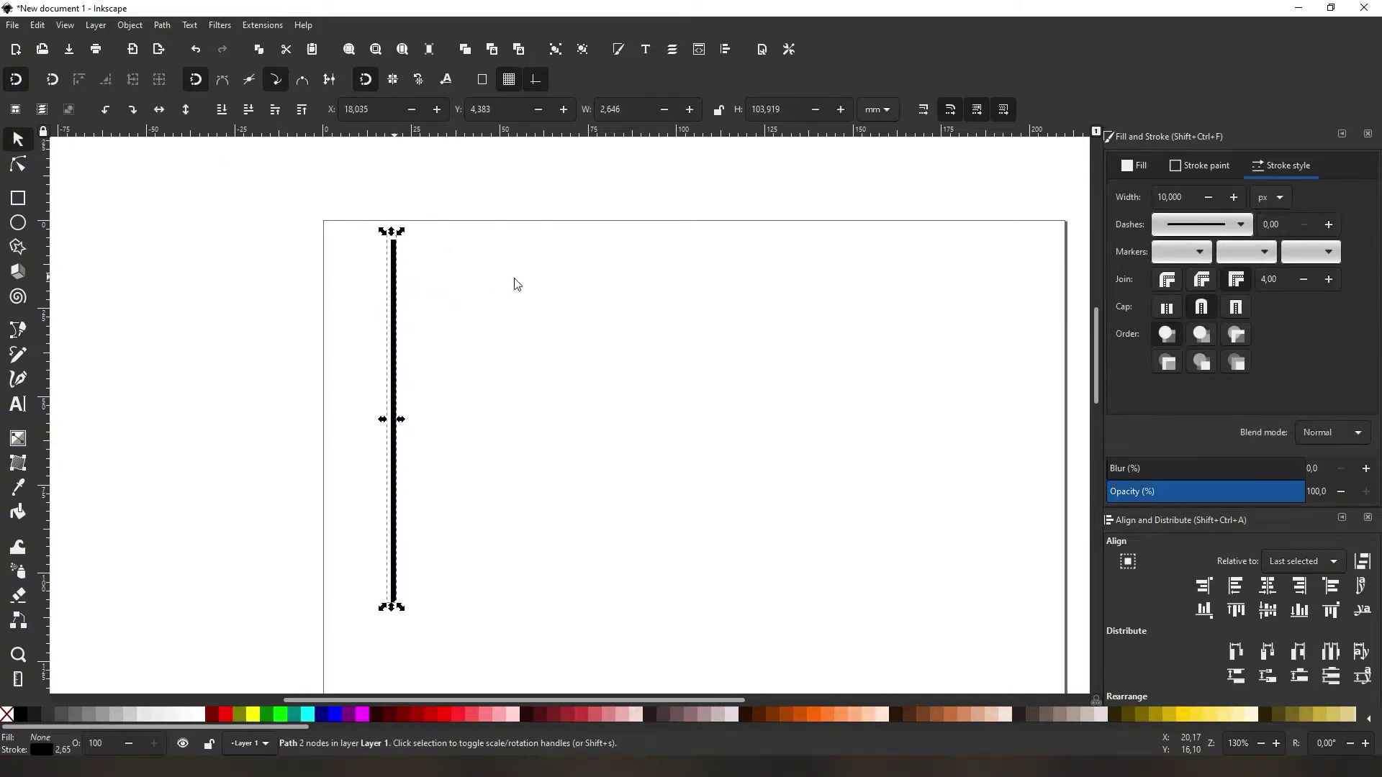
left_click(1209, 307)
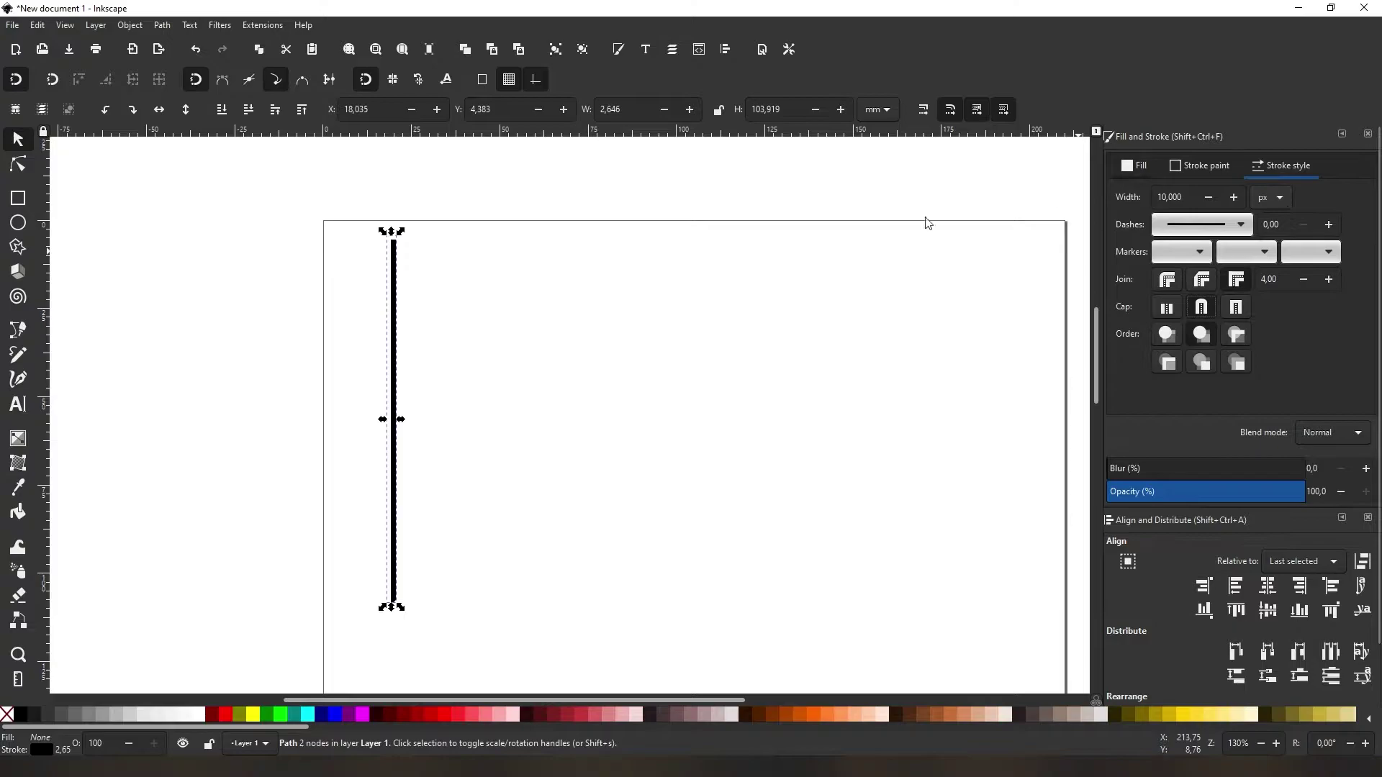
left_click(432, 260)
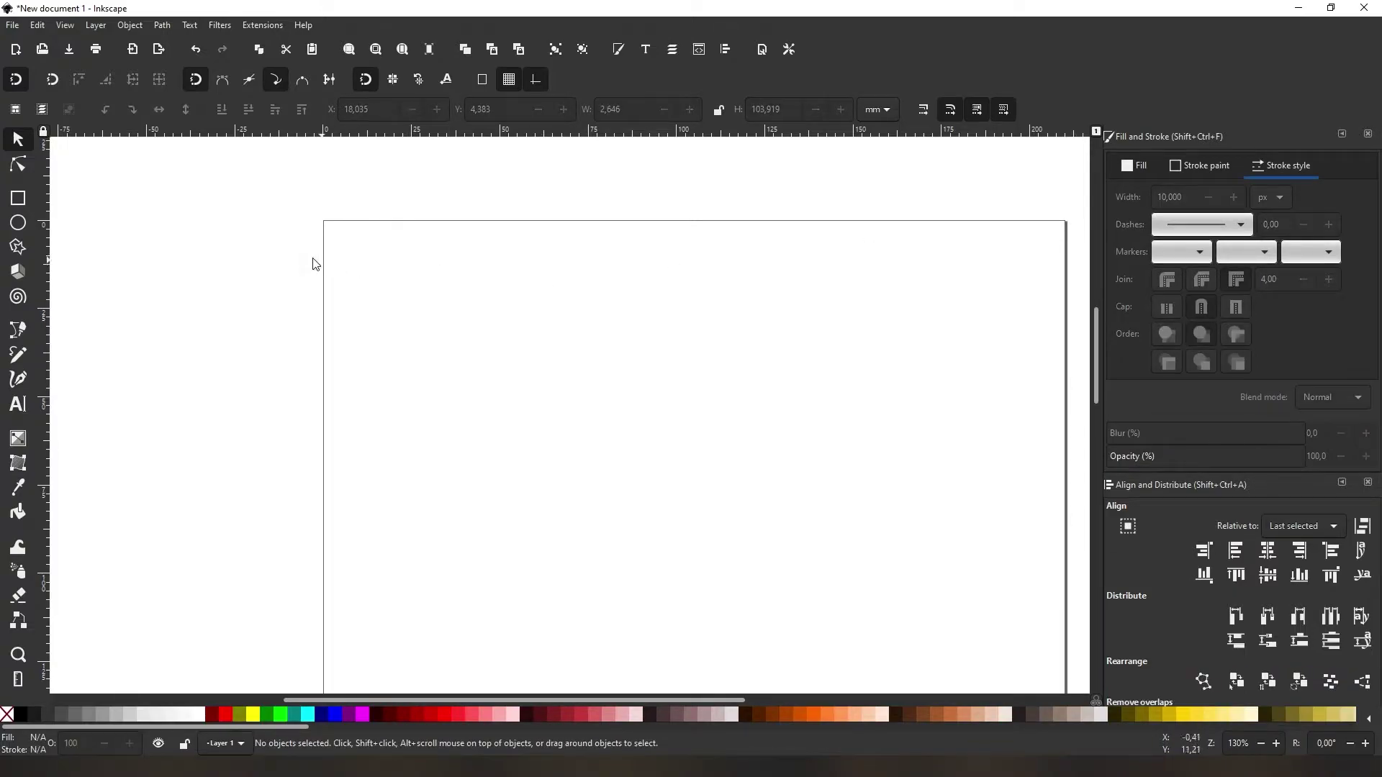
- Draw a vertical line with the Bezier tool, 10 px wide with round caps
key("b")
left_click(380, 247)
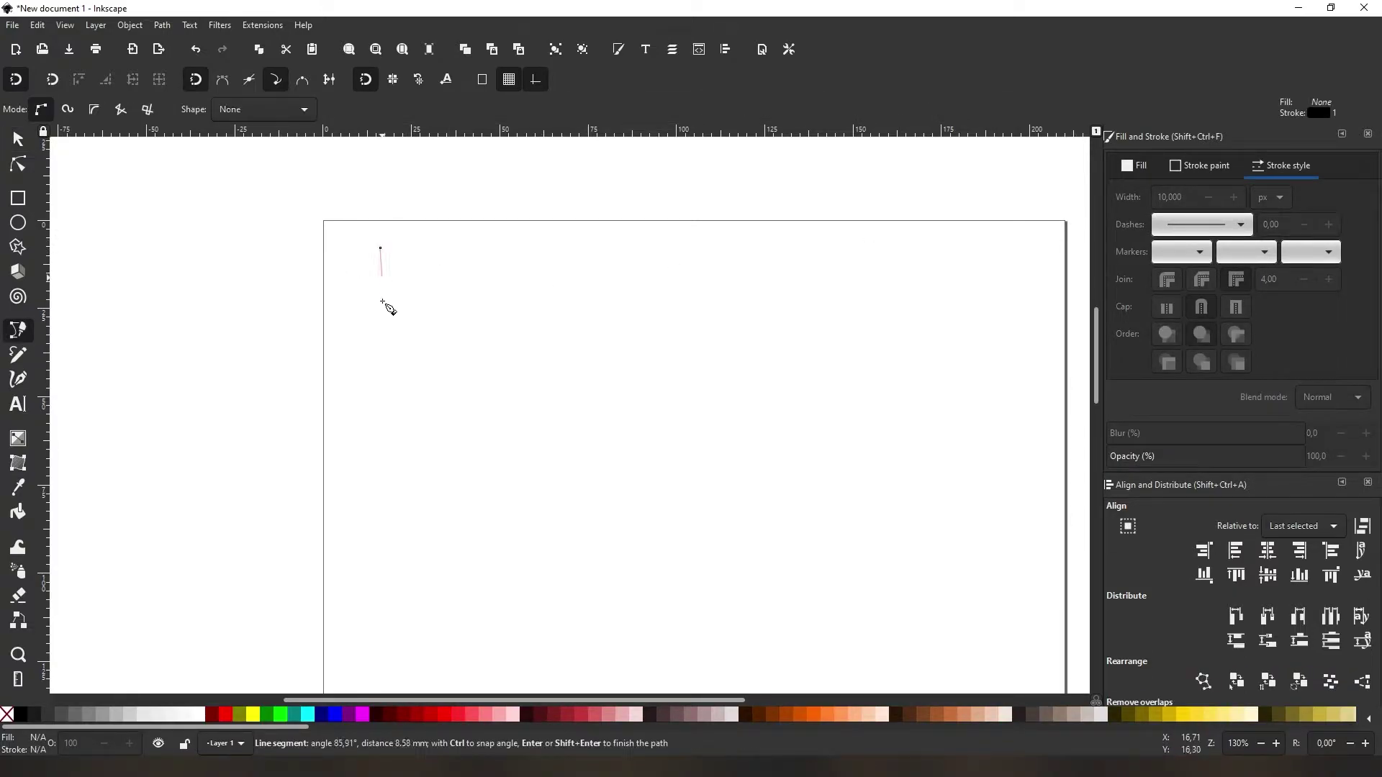
left_click(387, 523)
key("Return")
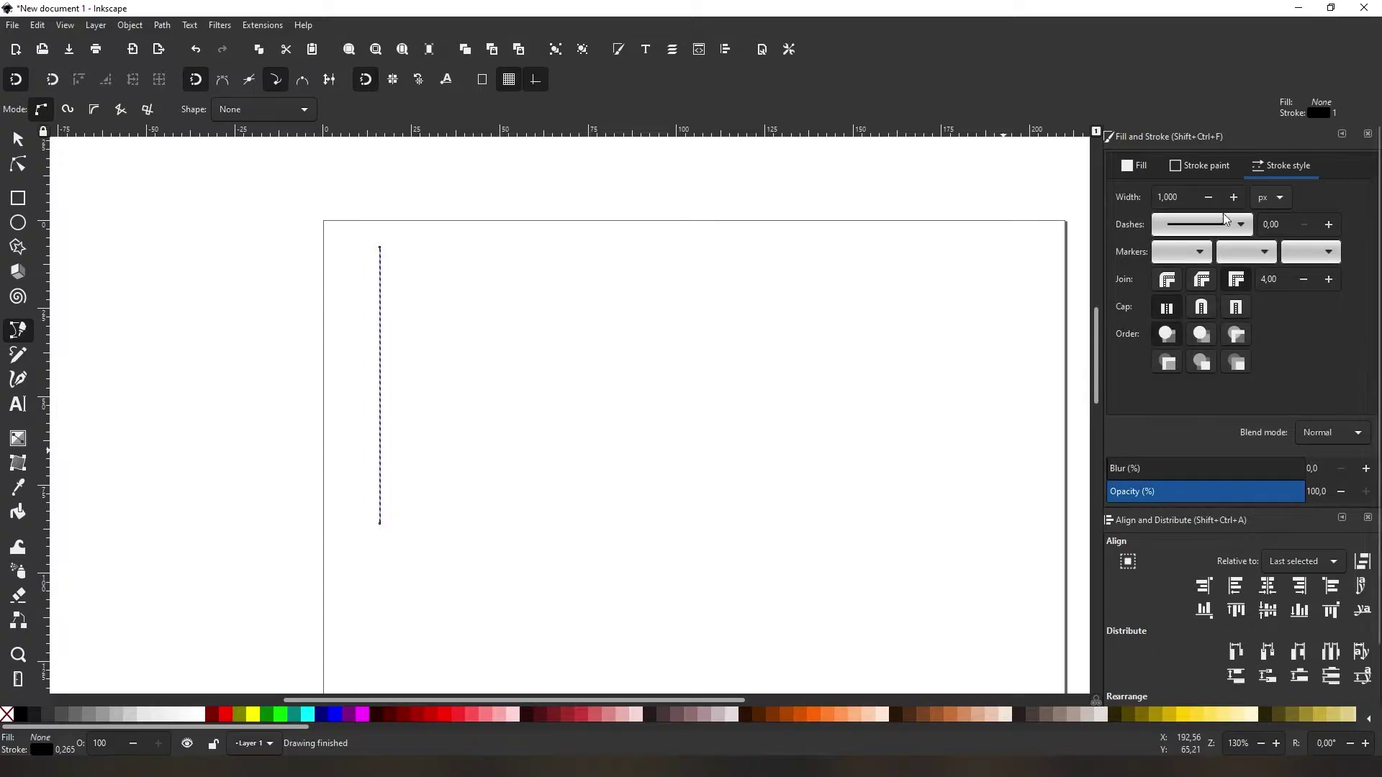
type("10,000")
key("Return")
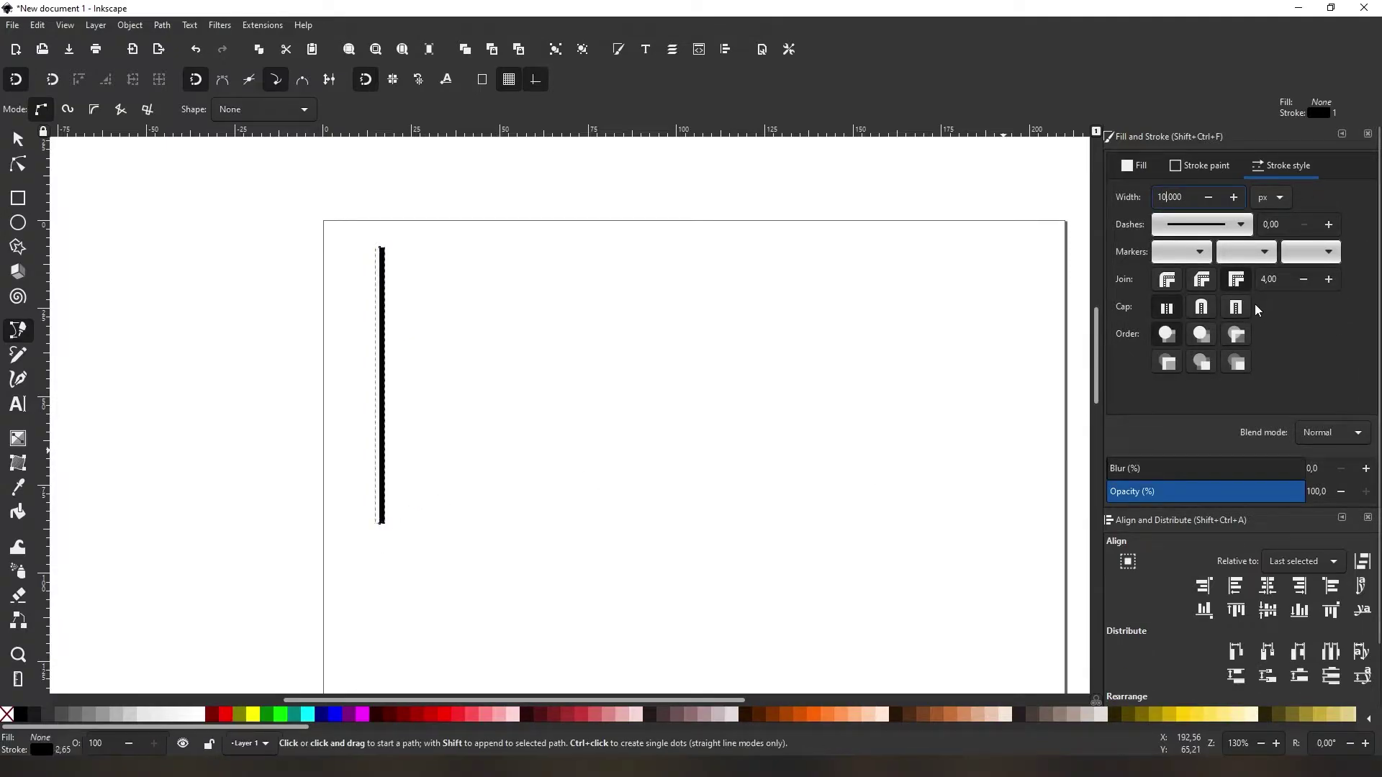
left_click(1202, 307)
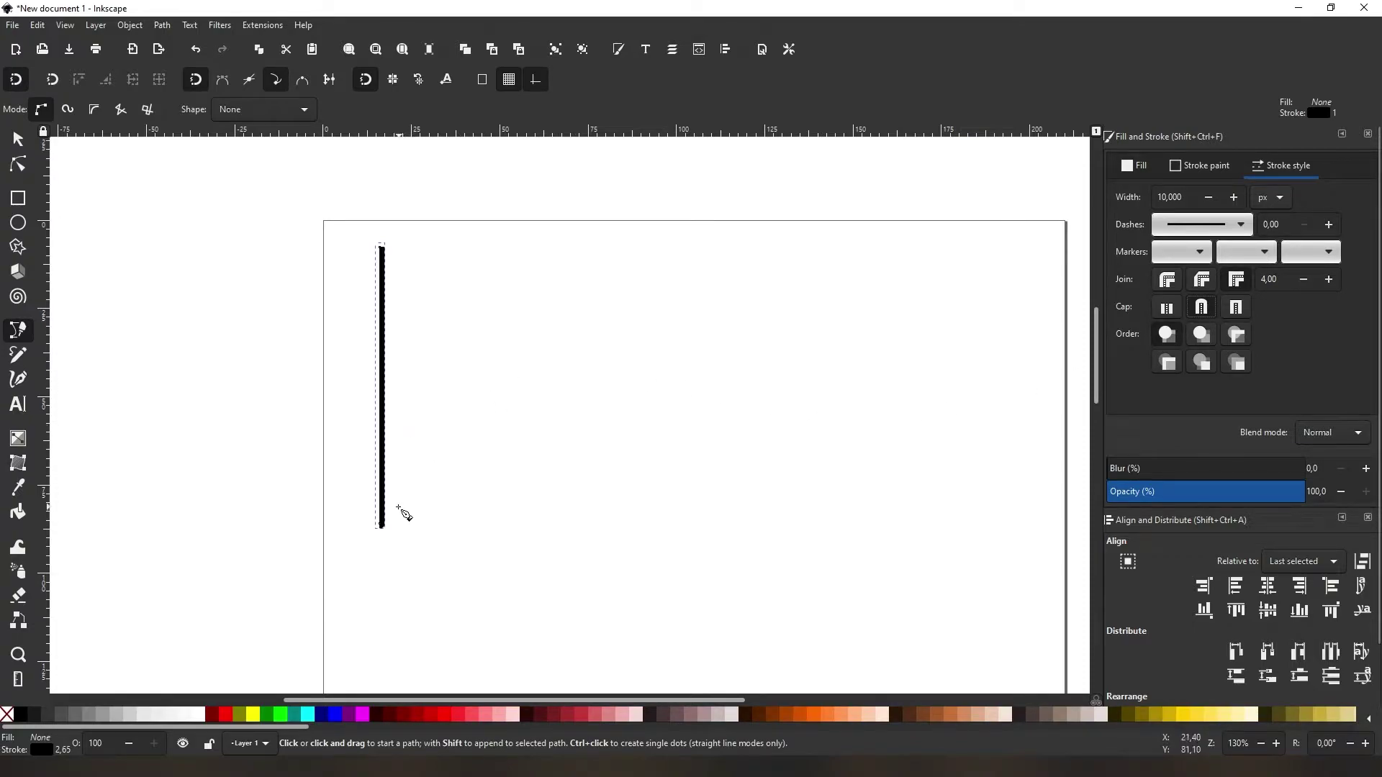
- Stretch the line toward the page bottom and place a duplicate just to its right
scroll(398, 514, "up", 1)
scroll(395, 512, "up", 1, "ctrl")
left_click(377, 563)
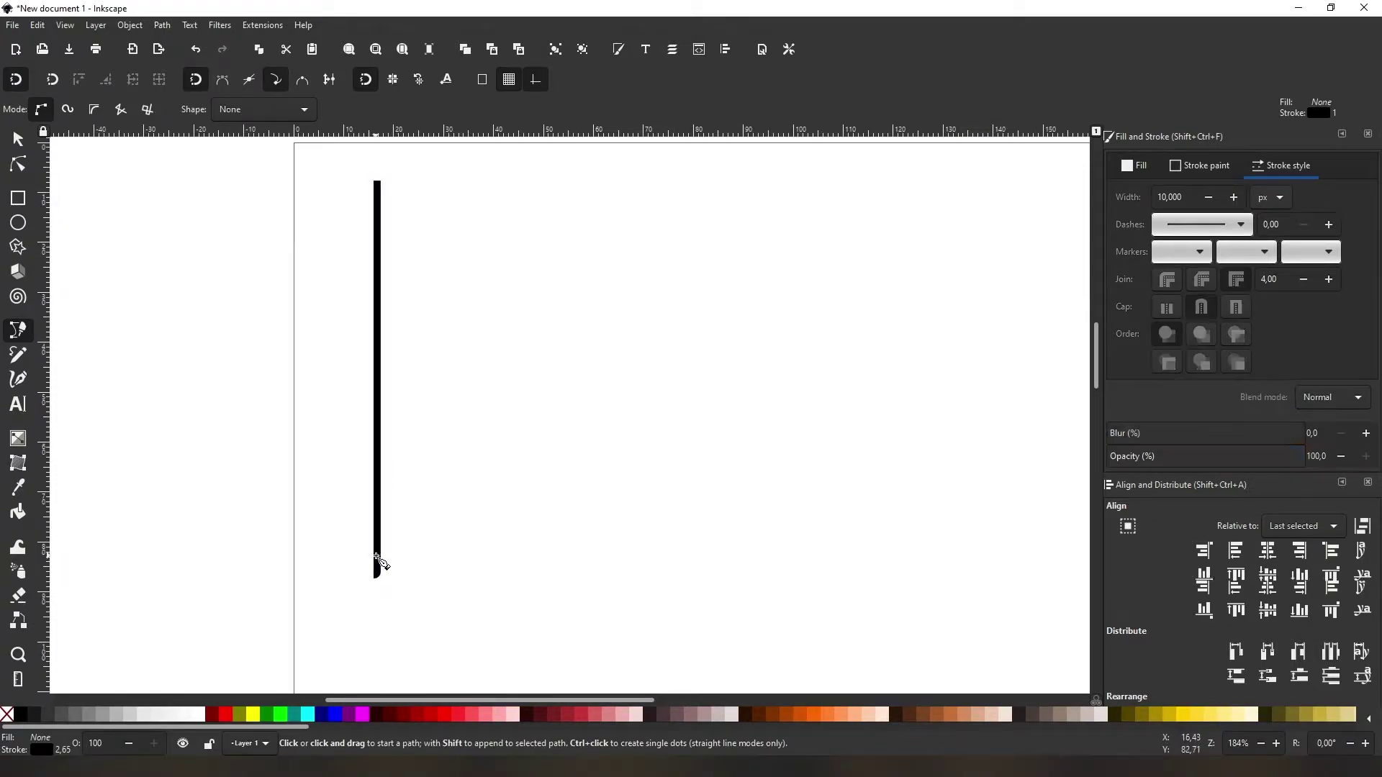
key("Escape")
left_click(27, 149)
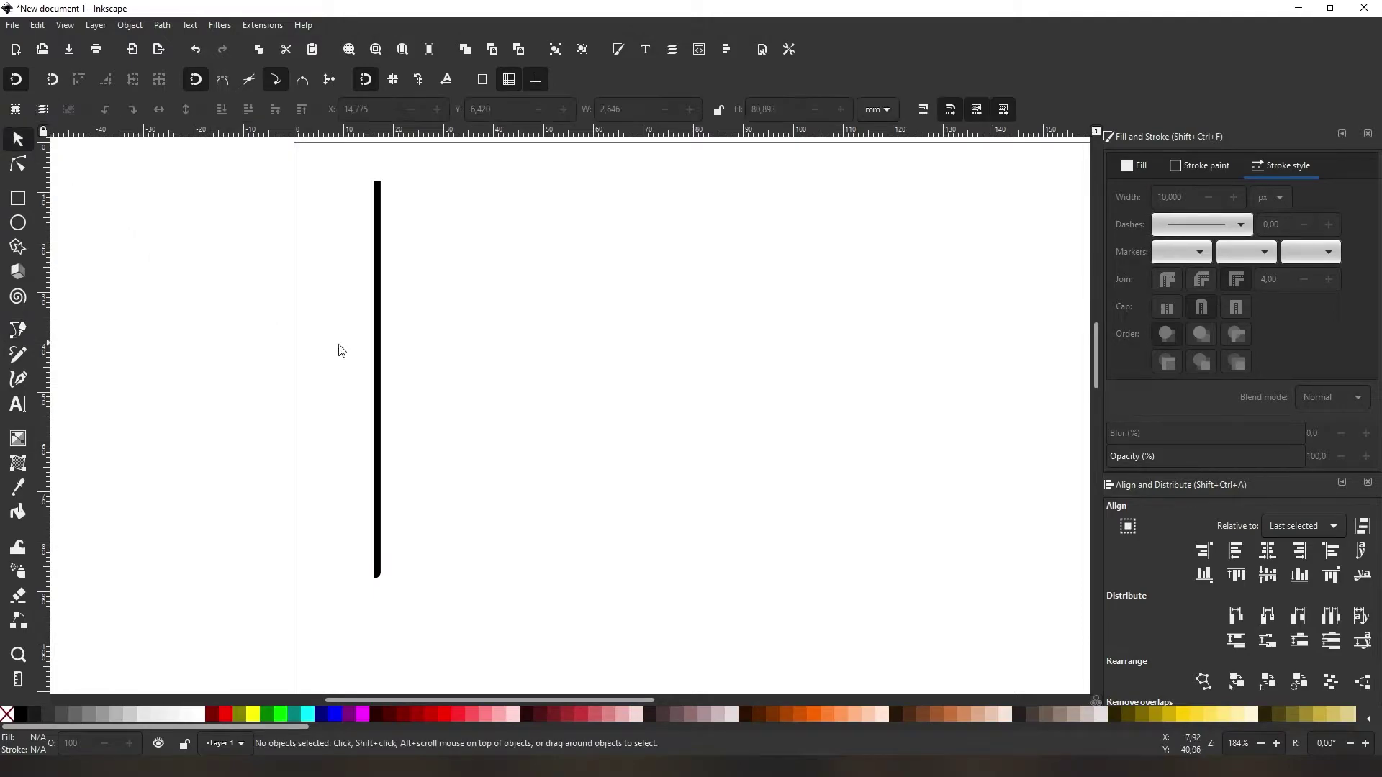
left_click(375, 352)
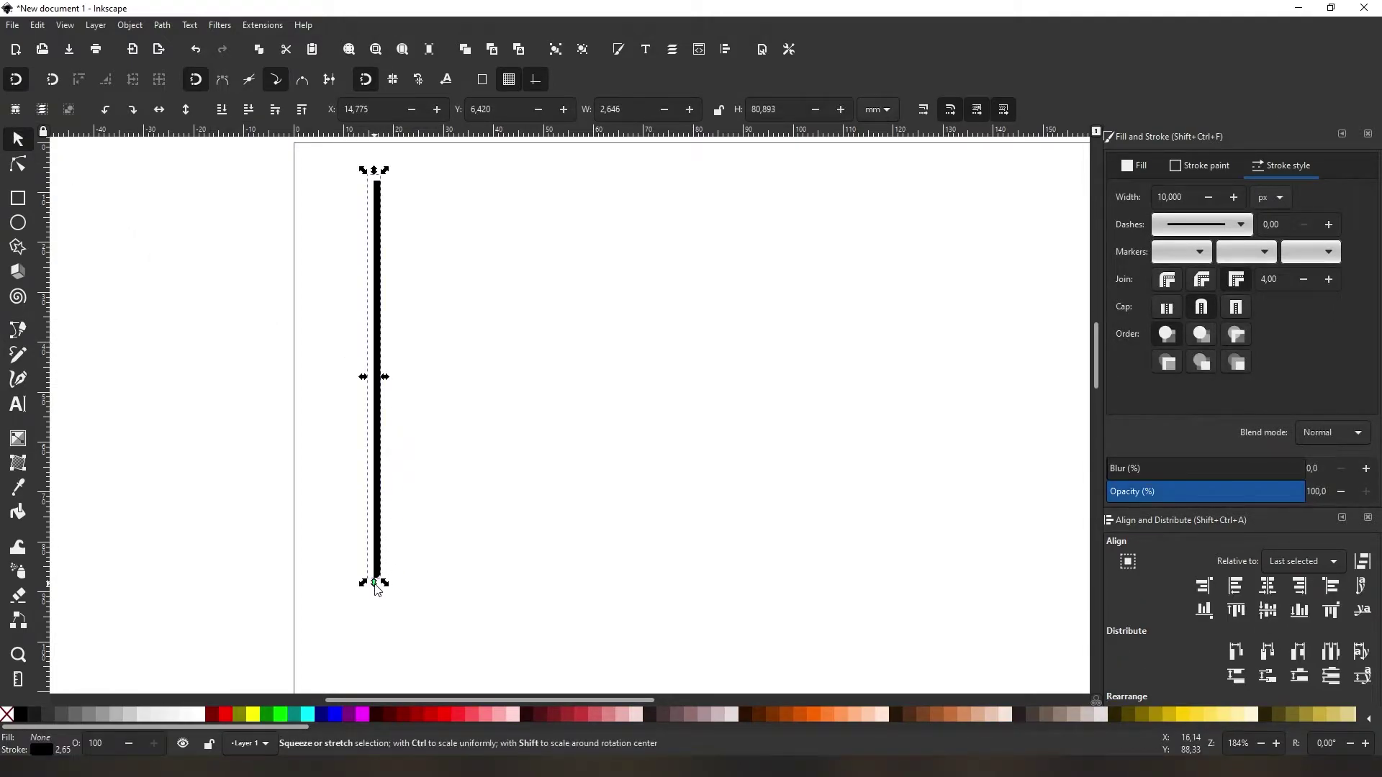
left_click_drag(374, 581, 373, 645)
key("ctrl+d")
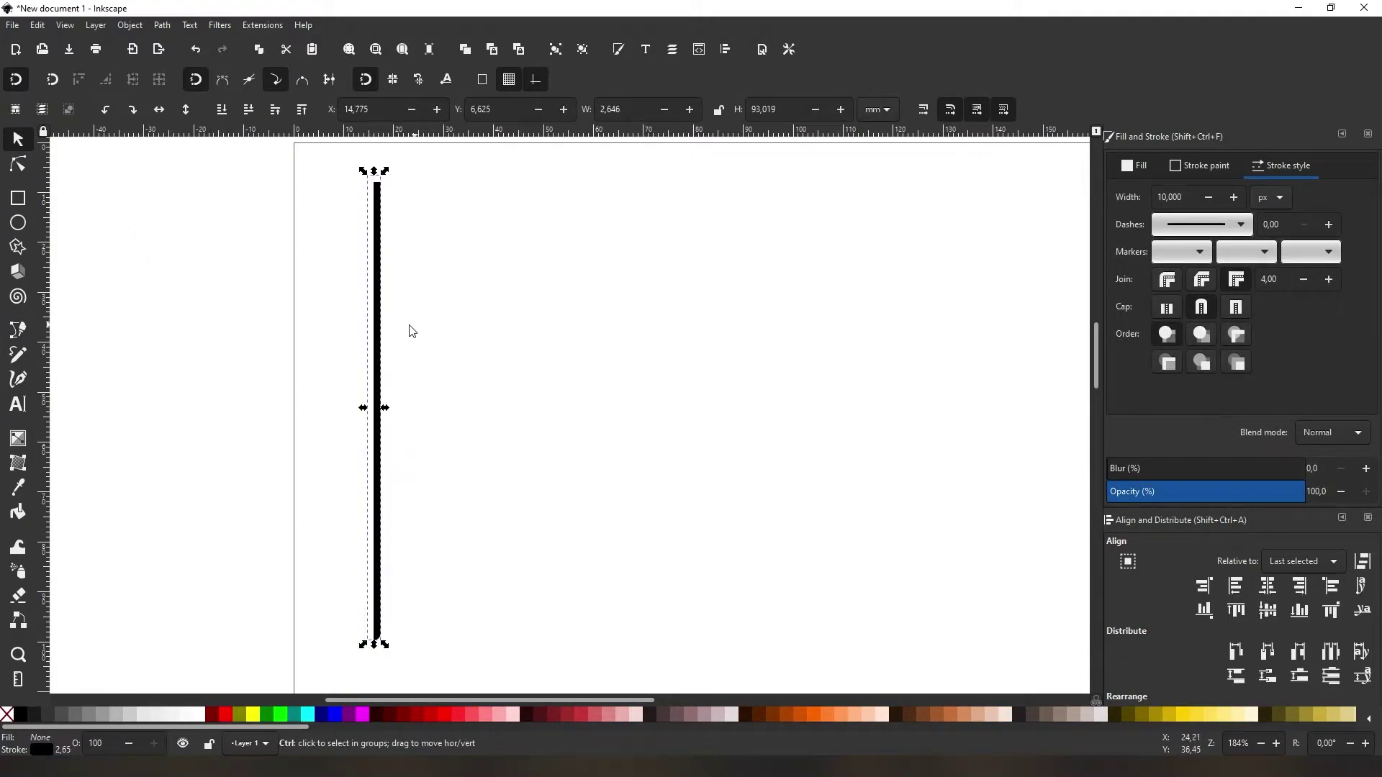
mouse_move(385, 329)
left_mouse_down()
mouse_move(420, 345)
mouse_move(429, 401)
mouse_move(436, 336)
mouse_move(402, 338)
left_mouse_up()
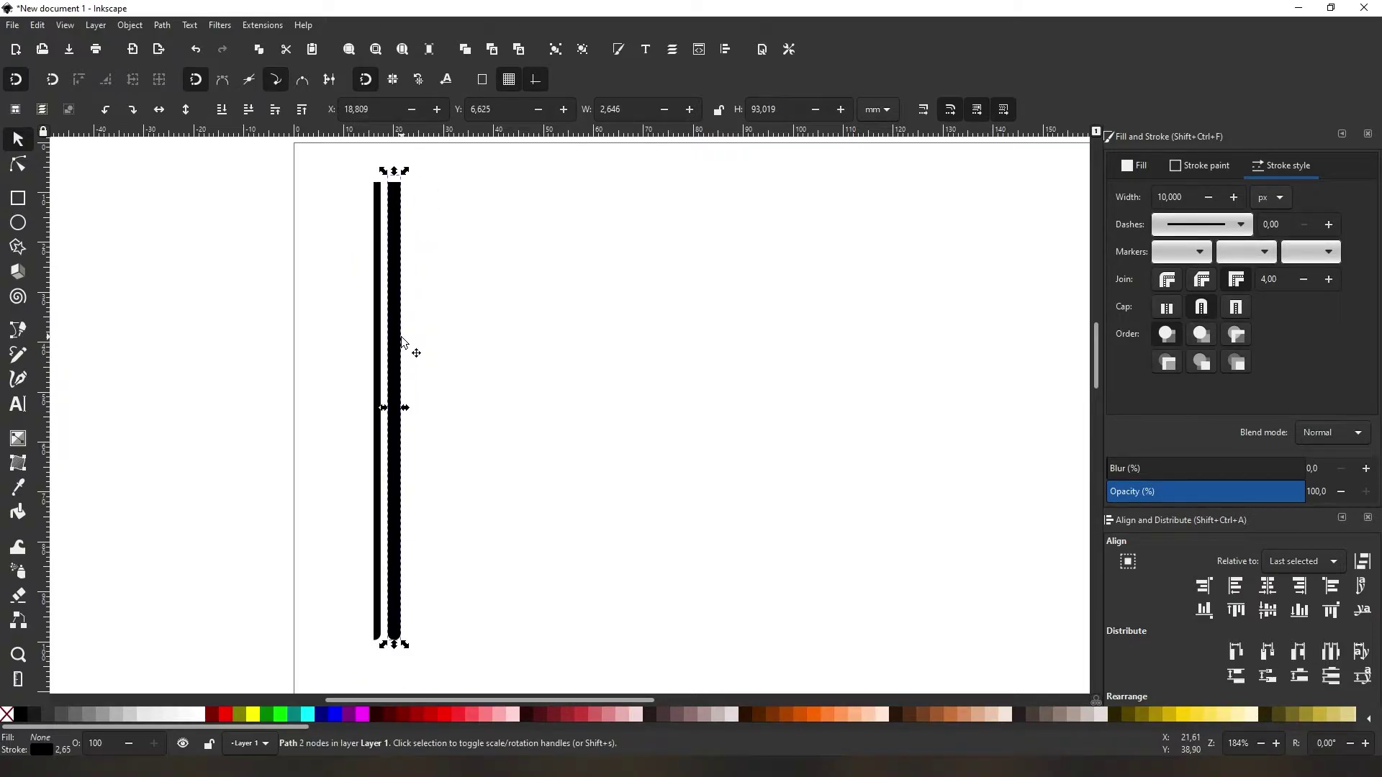
- Duplicate the line to make three stripes, then duplicate those three and shift the copies right
right_click(402, 342)
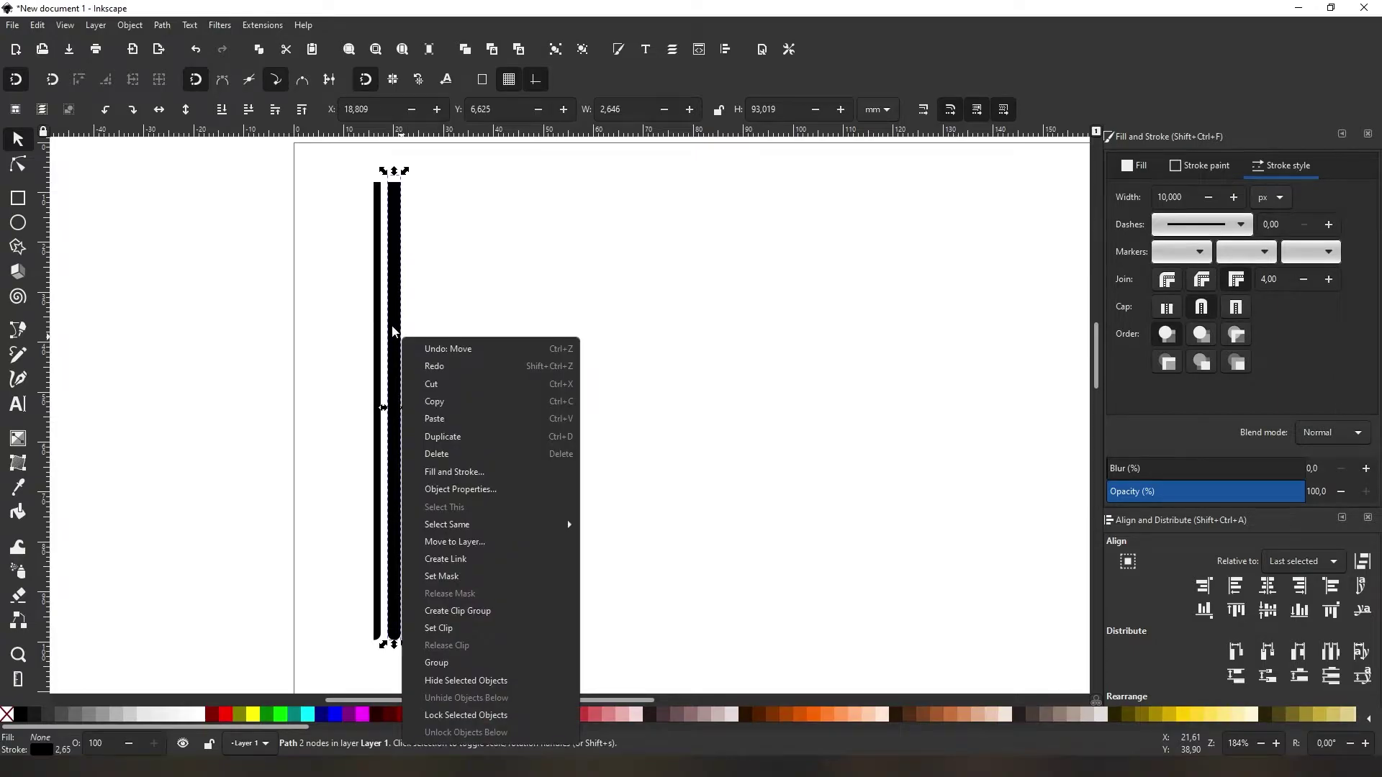
right_click(393, 330)
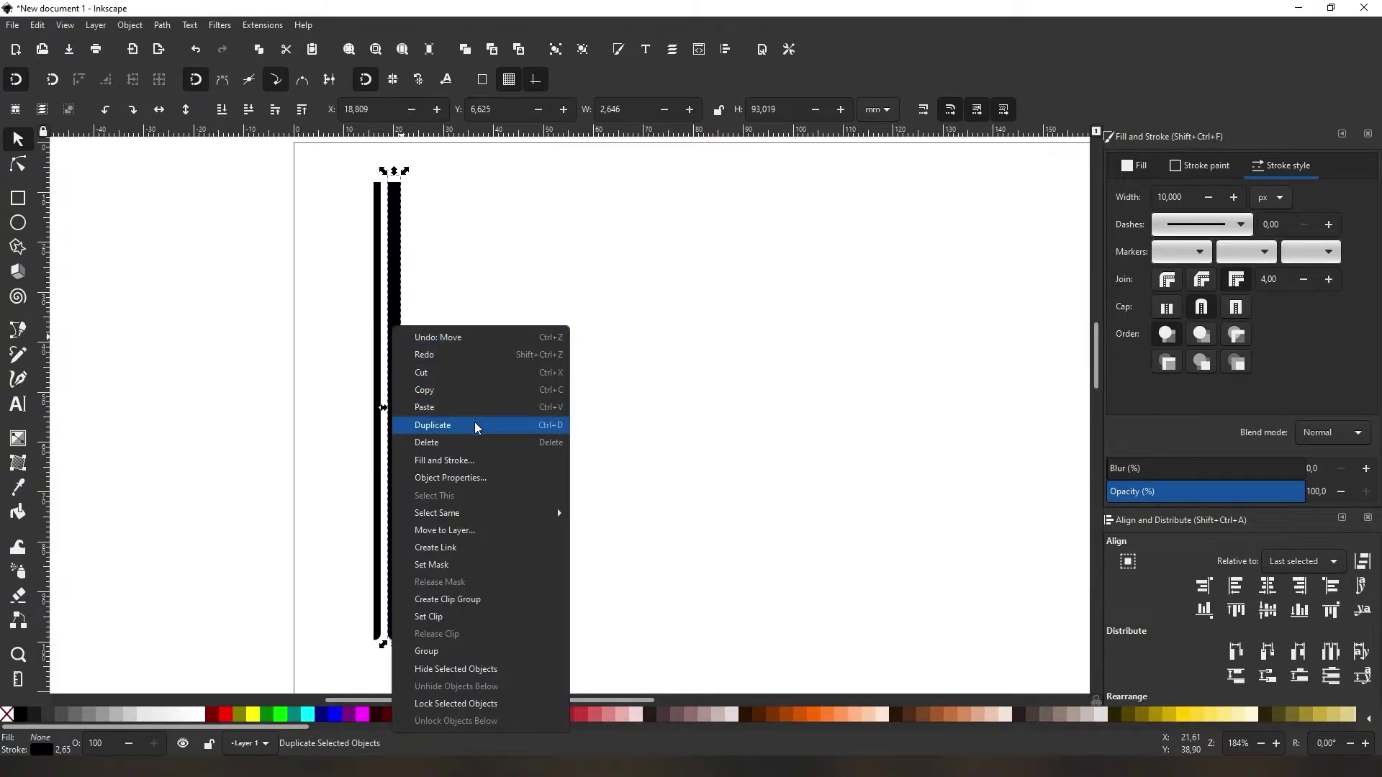
left_click(476, 425)
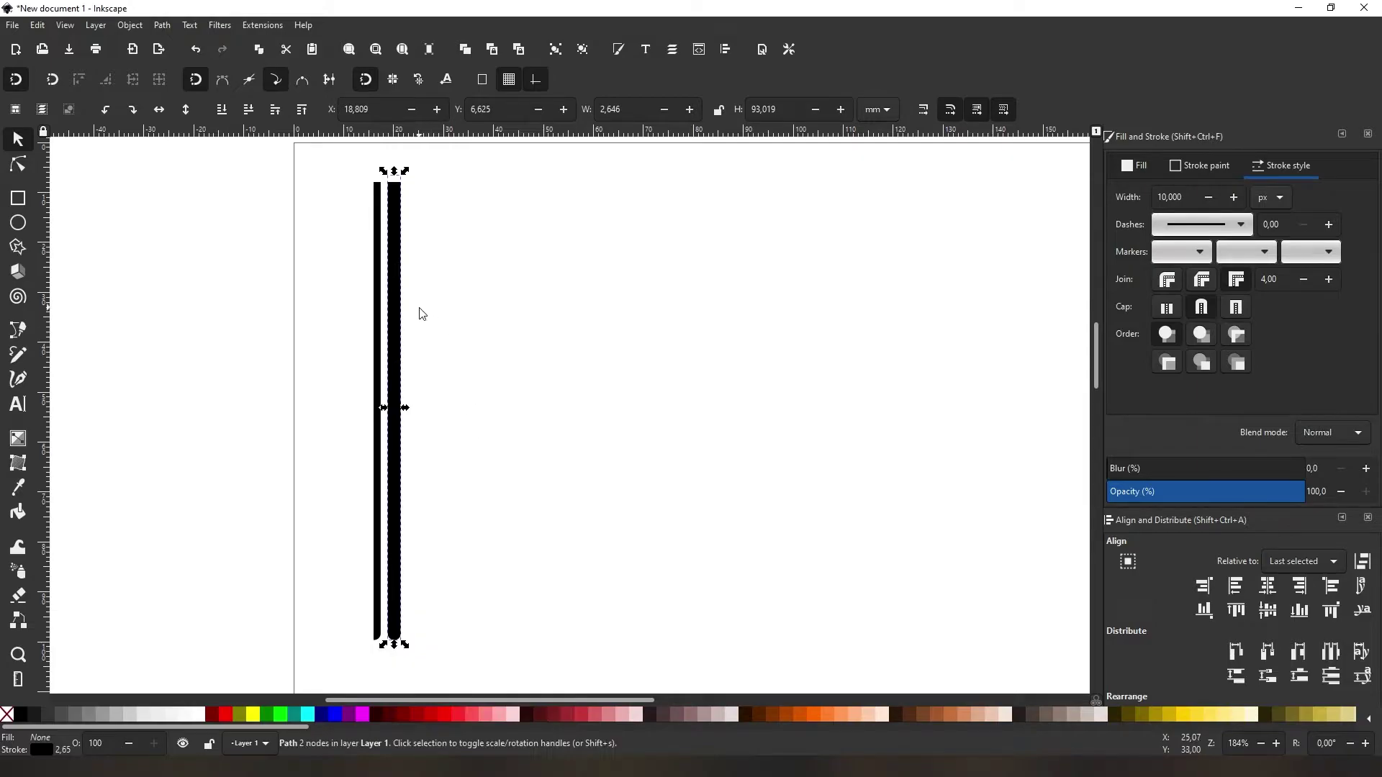
left_click_drag(400, 315, 417, 314)
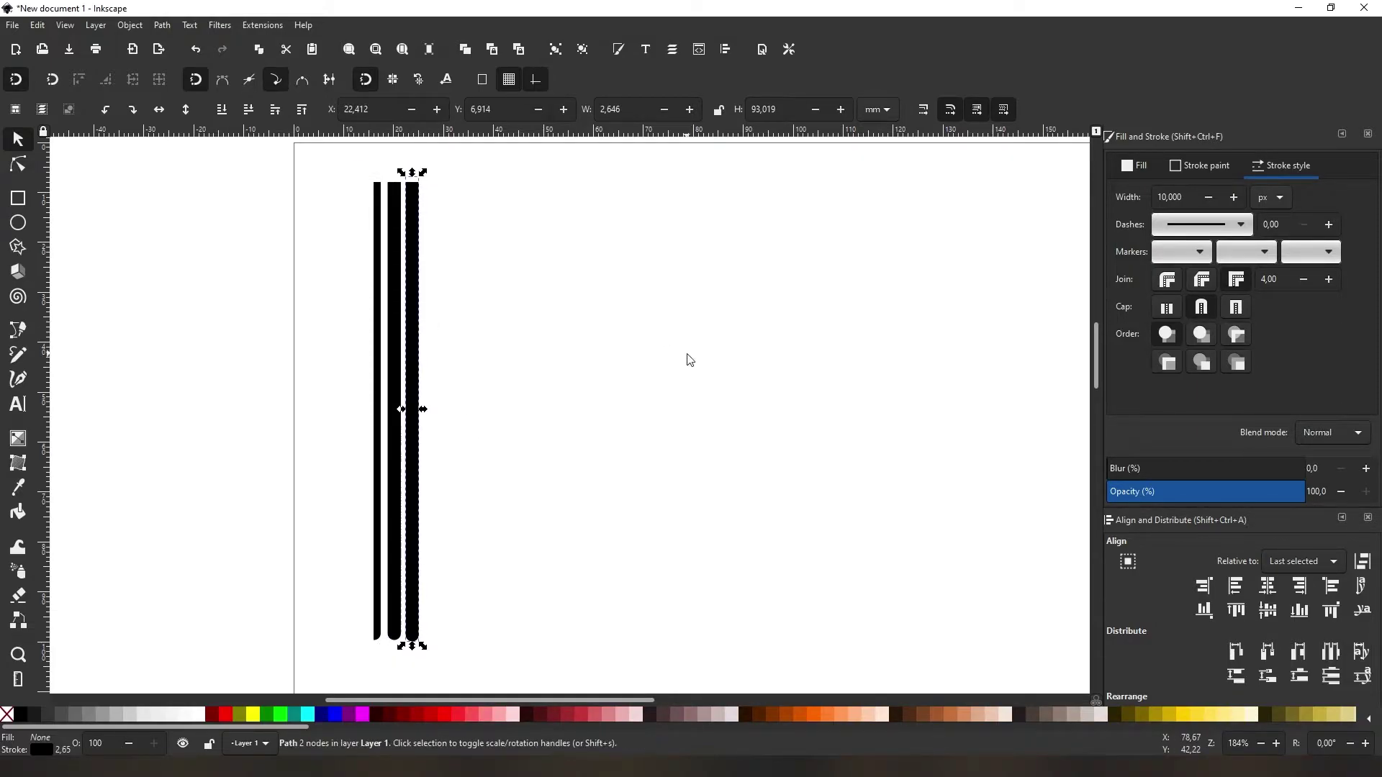
left_click(504, 587)
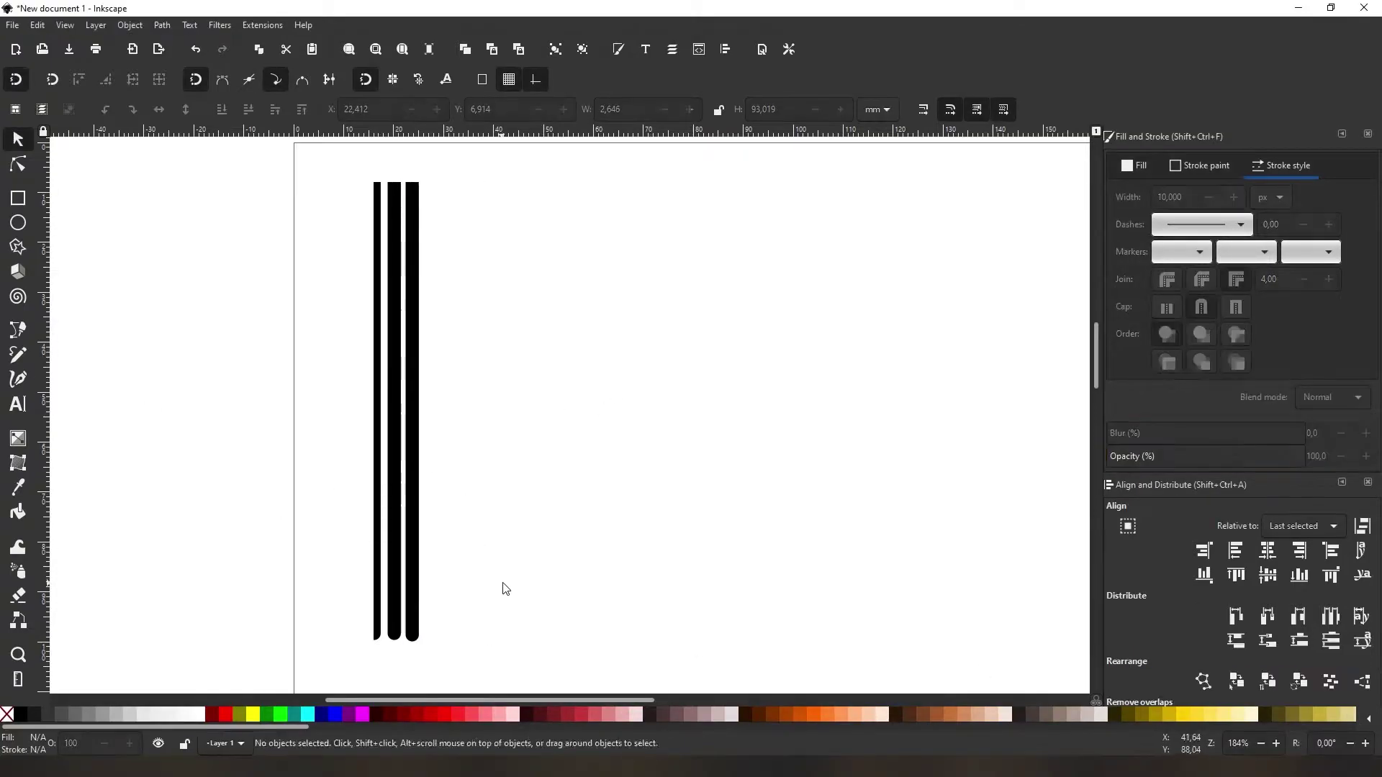
left_click_drag(333, 153, 490, 687)
key("ctrl+d")
mouse_move(406, 520)
left_mouse_down()
mouse_move(485, 531)
mouse_move(661, 484)
mouse_move(722, 485)
left_mouse_up()
- Keep duplicating stripe groups rightward until 44 stripes span about 172 mm, then select all
key("ctrl+d")
key("ctrl+d")
key("ctrl+d")
key("ctrl+d")
key("ctrl+a")
scroll(770, 440, "down", 1)
left_click_drag(700, 698, 760, 699)
key("ctrl+d")
left_click_drag(590, 488, 854, 487)
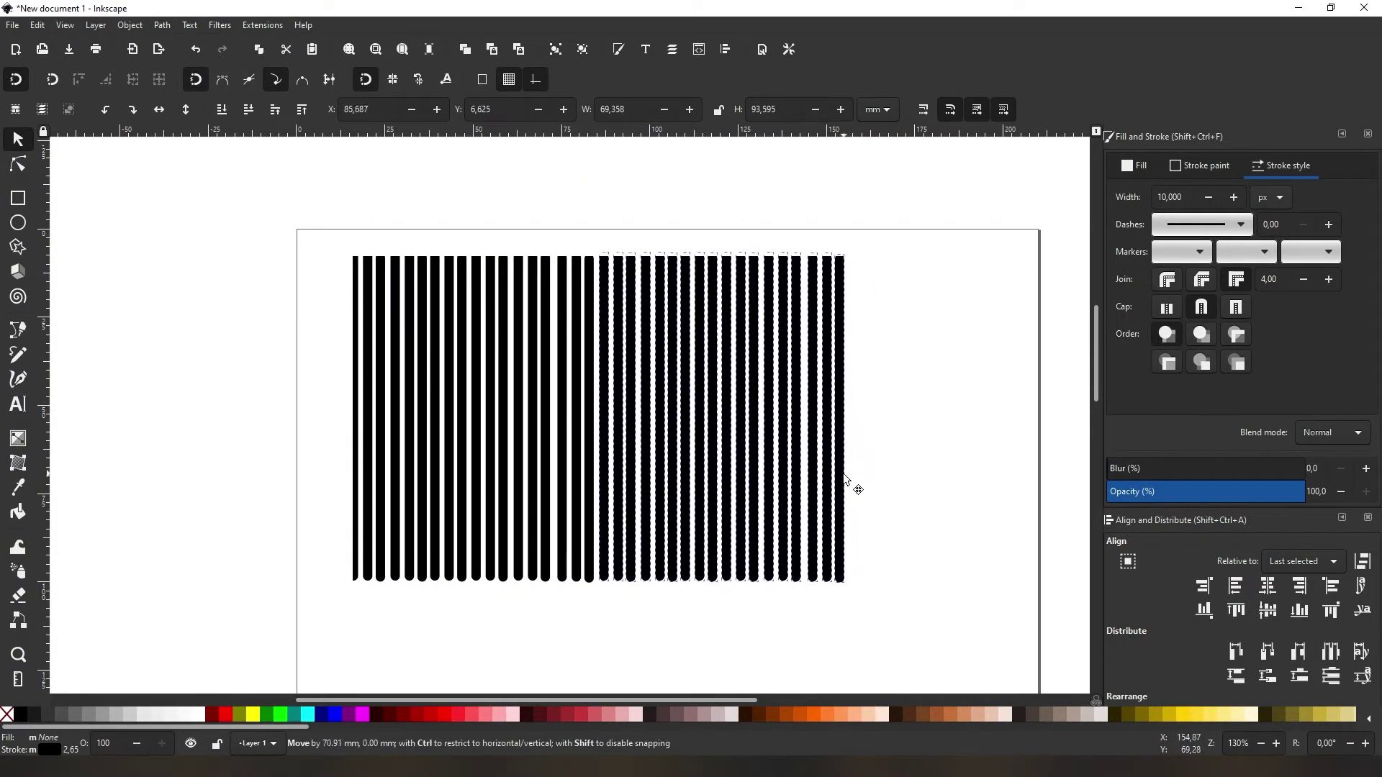
left_click_drag(928, 612, 724, 247)
key("ctrl+d")
left_click_drag(801, 339, 909, 339)
left_click_drag(994, 641, 244, 138)
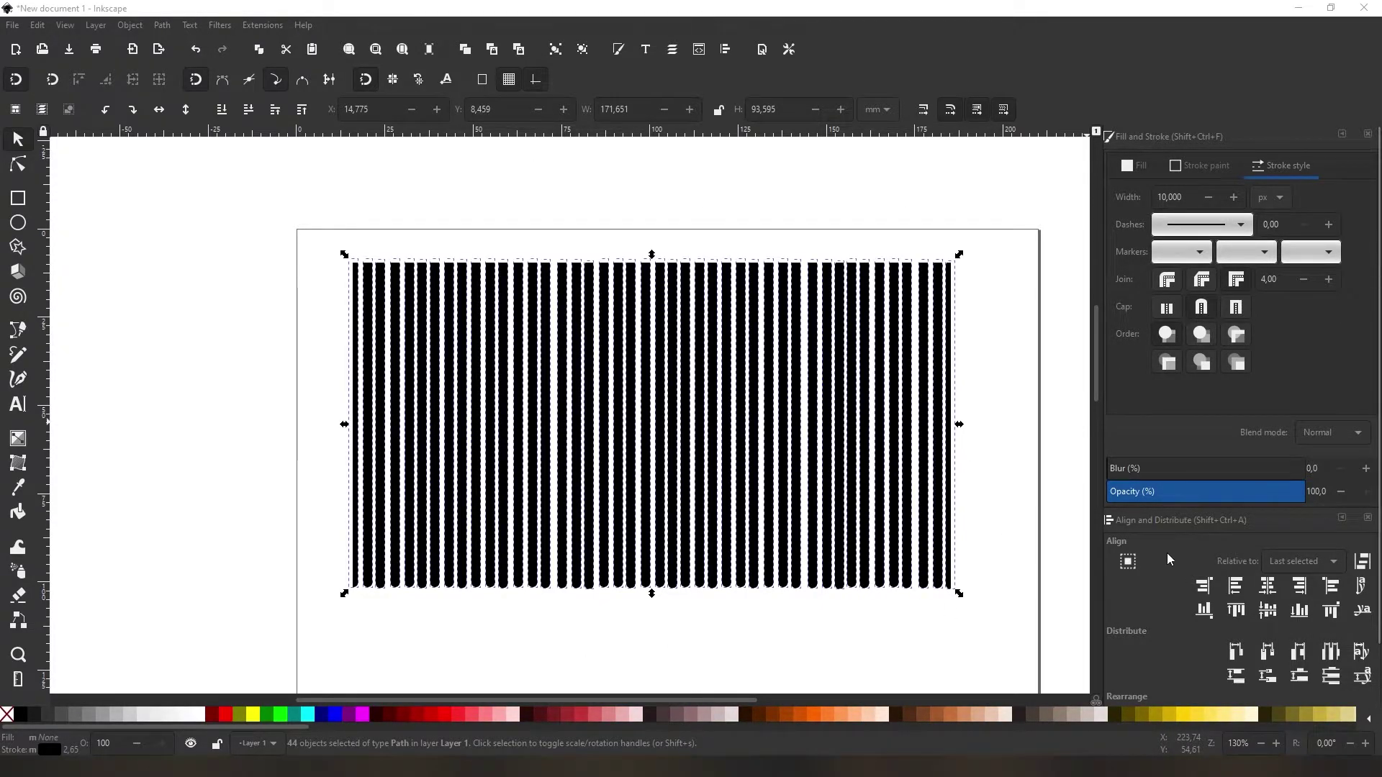
- Make the horizontal gaps between all 44 stripes equal and reselect every stripe
scroll(1168, 553, "down", 2)
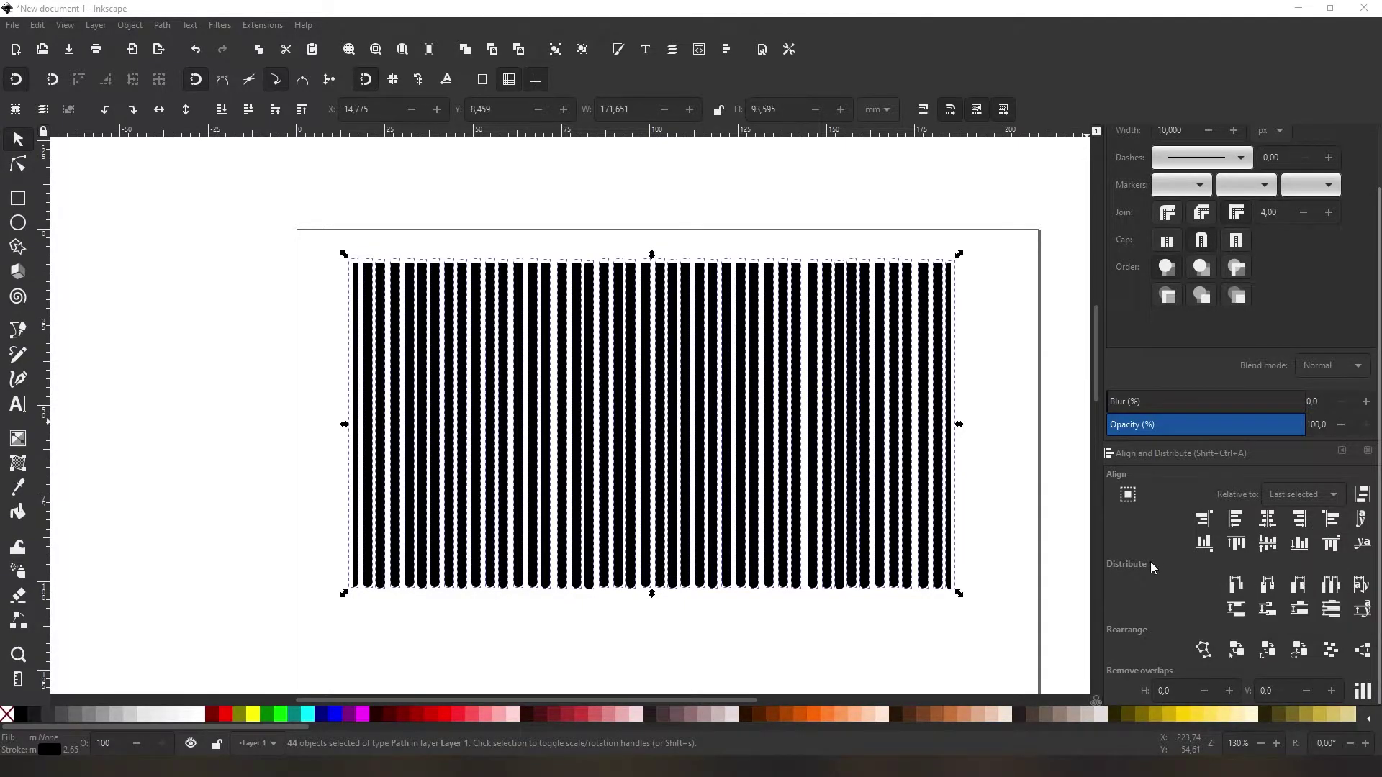
left_click(1336, 589)
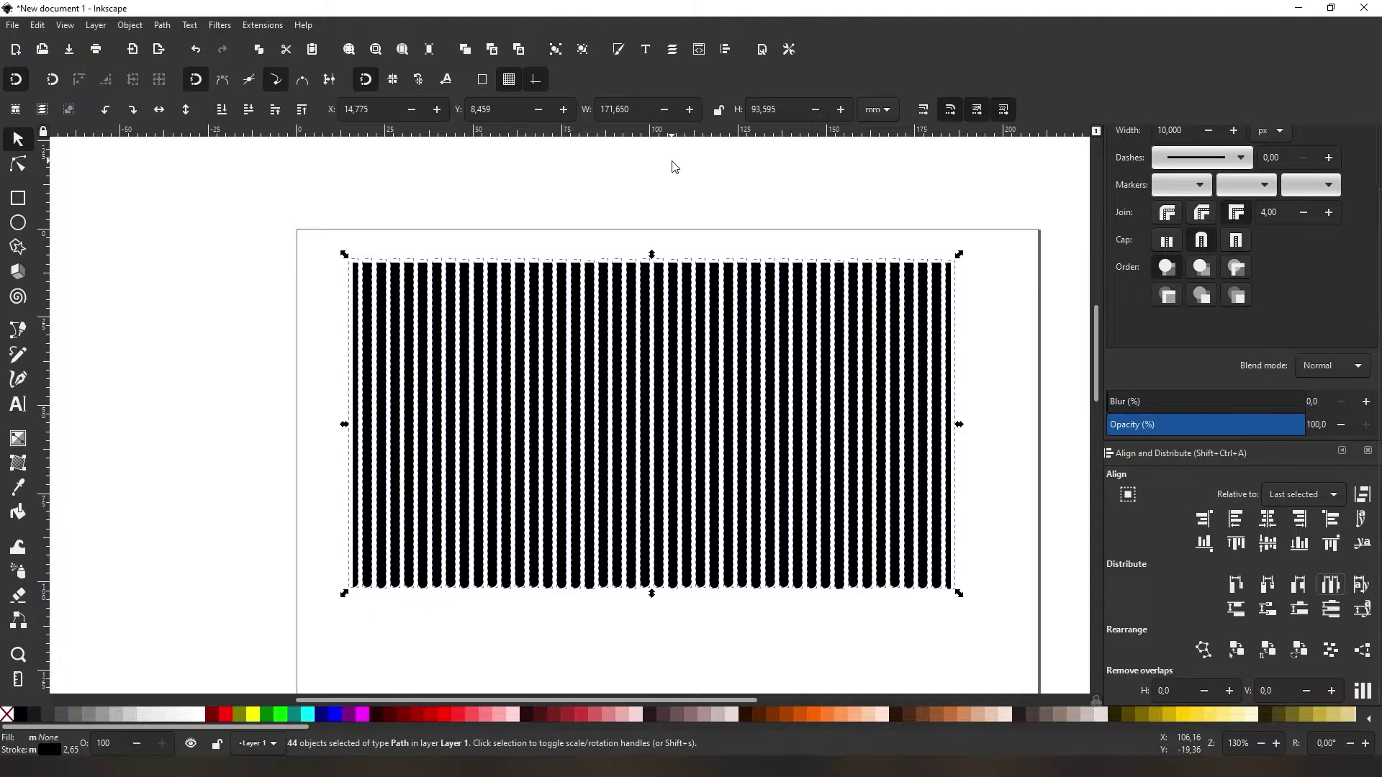
left_click(716, 205)
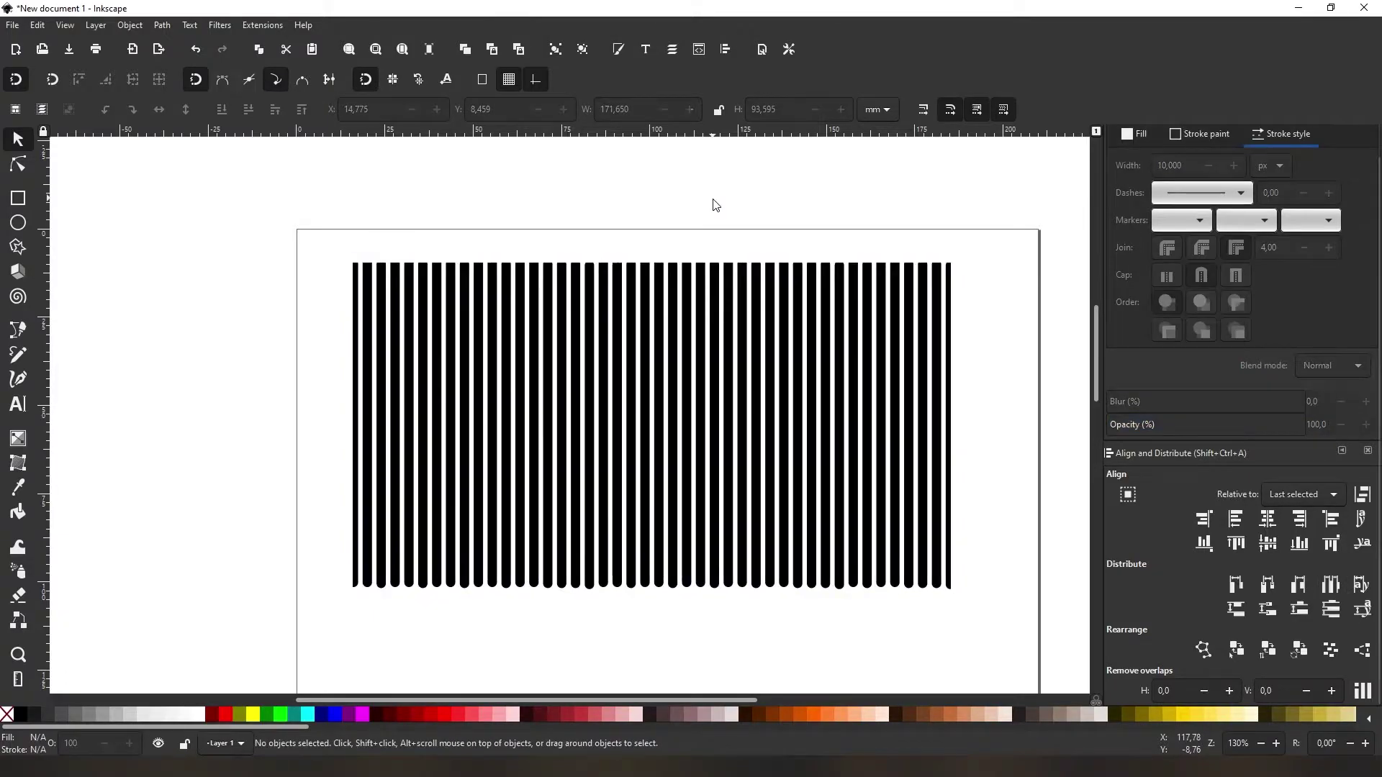
left_click(717, 329)
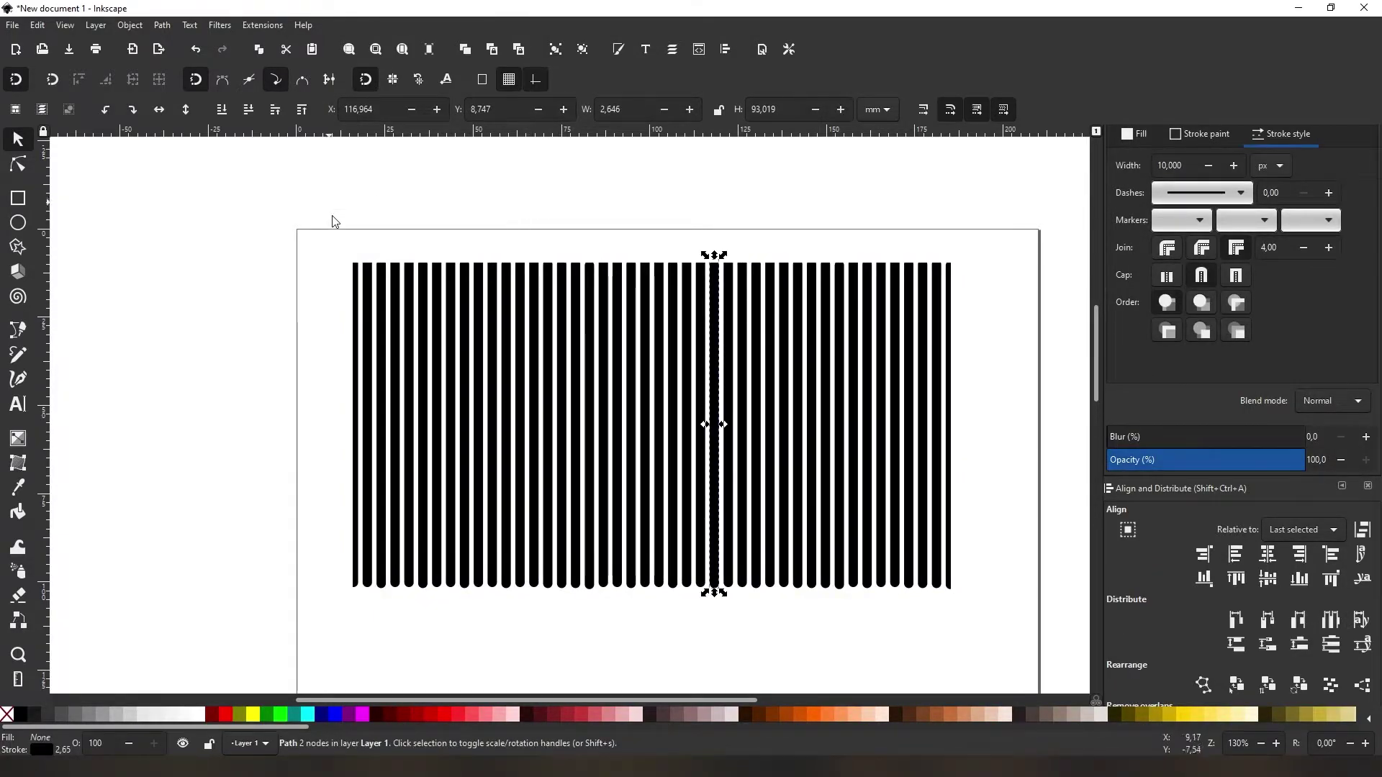
left_click_drag(330, 203, 1013, 640)
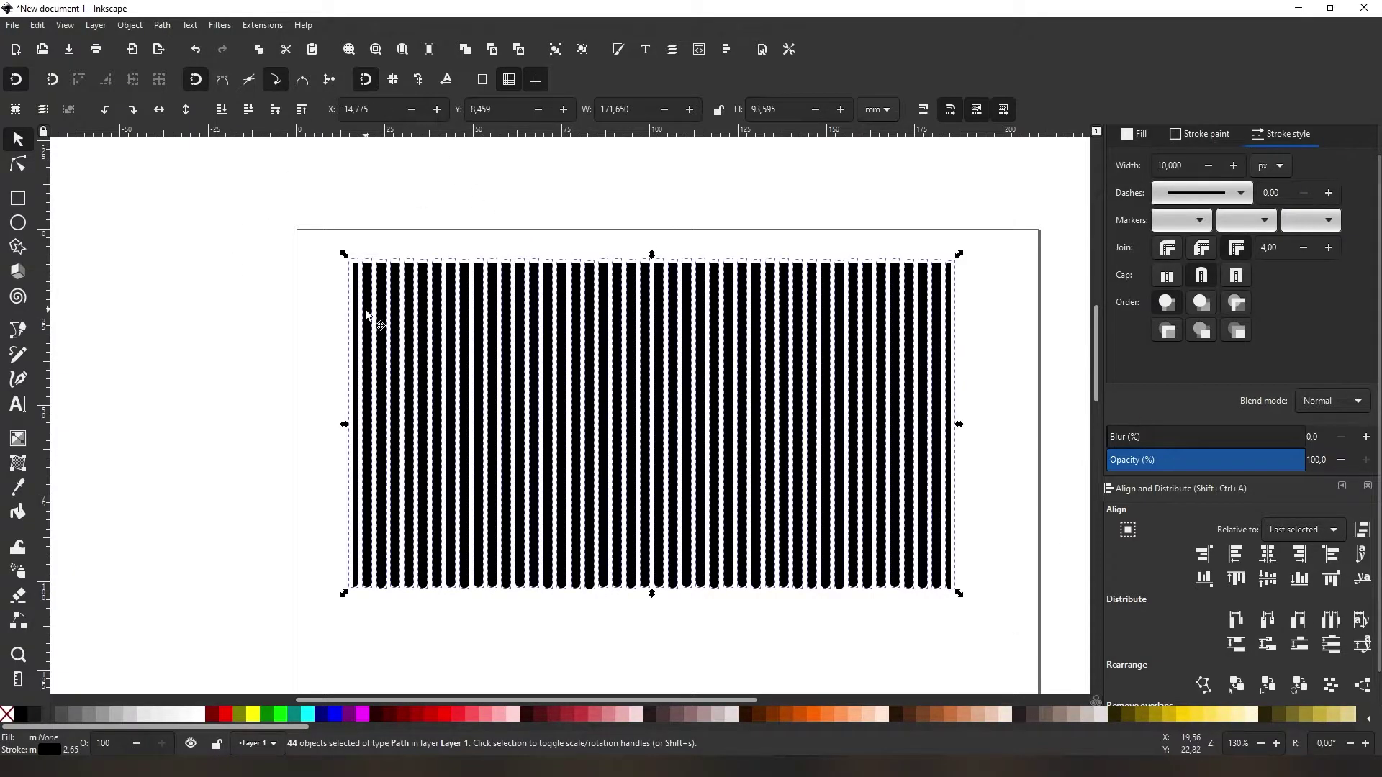
left_click(162, 25)
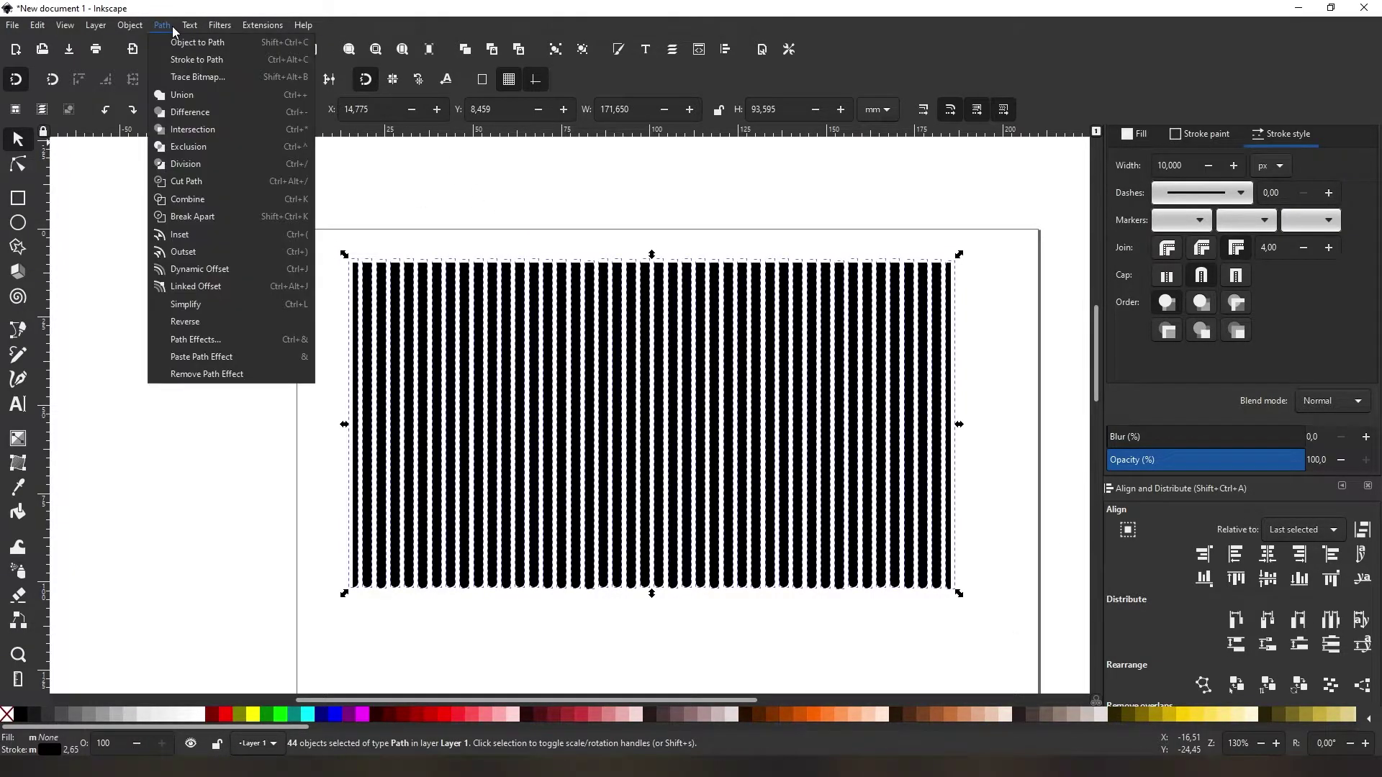
- Combine the 44 stripes into one path and lower its opacity to 52%
left_click(278, 199)
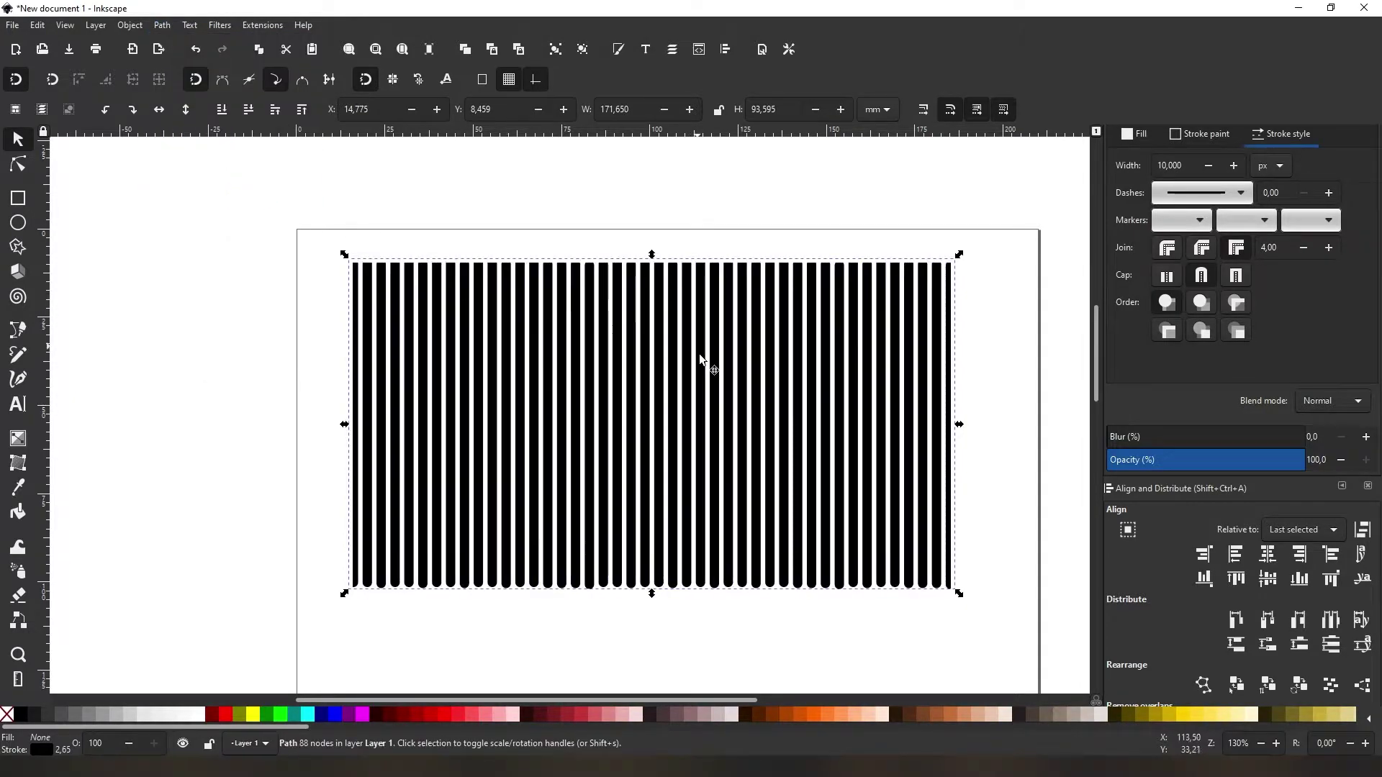
scroll(702, 360, "down", 2)
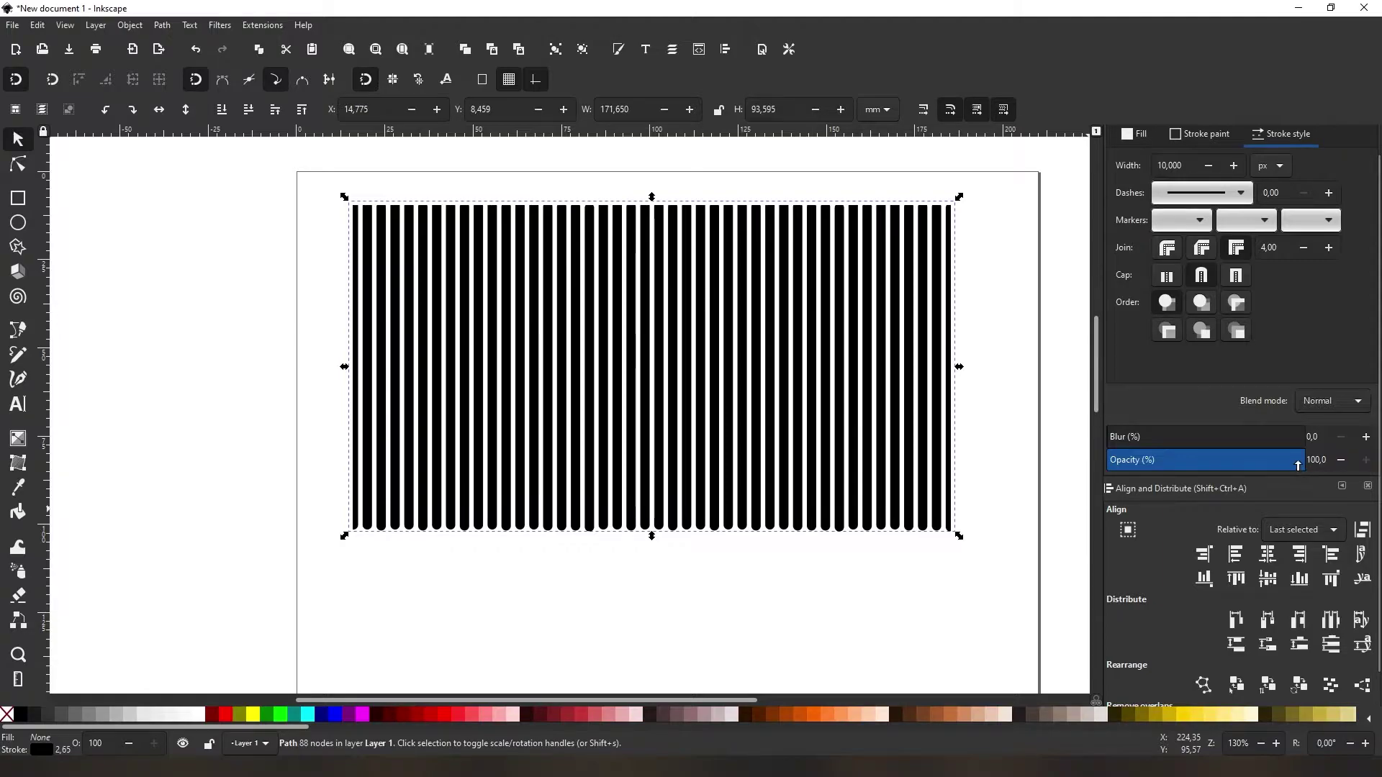
left_click_drag(1299, 466, 1212, 470)
left_click_drag(1211, 472, 1210, 472)
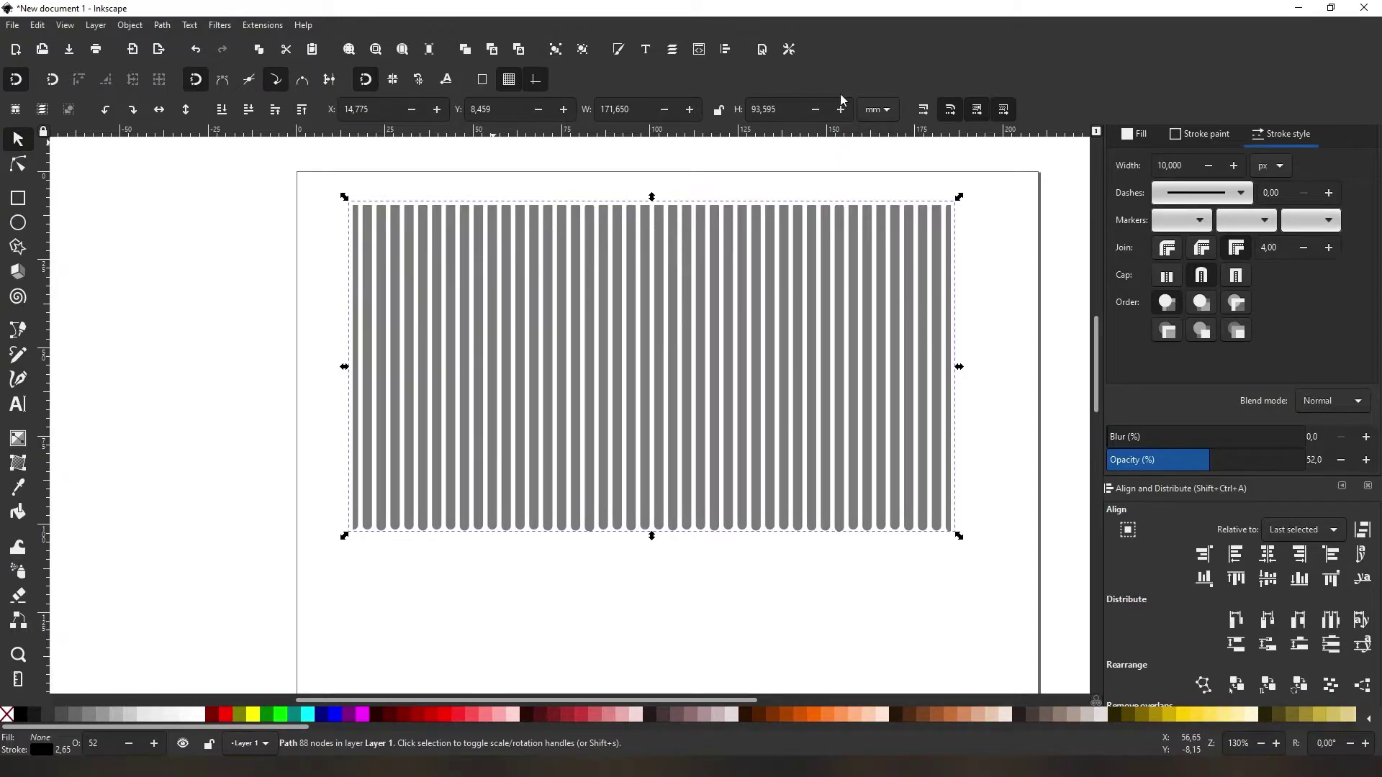
scroll(657, 108, "down", 1)
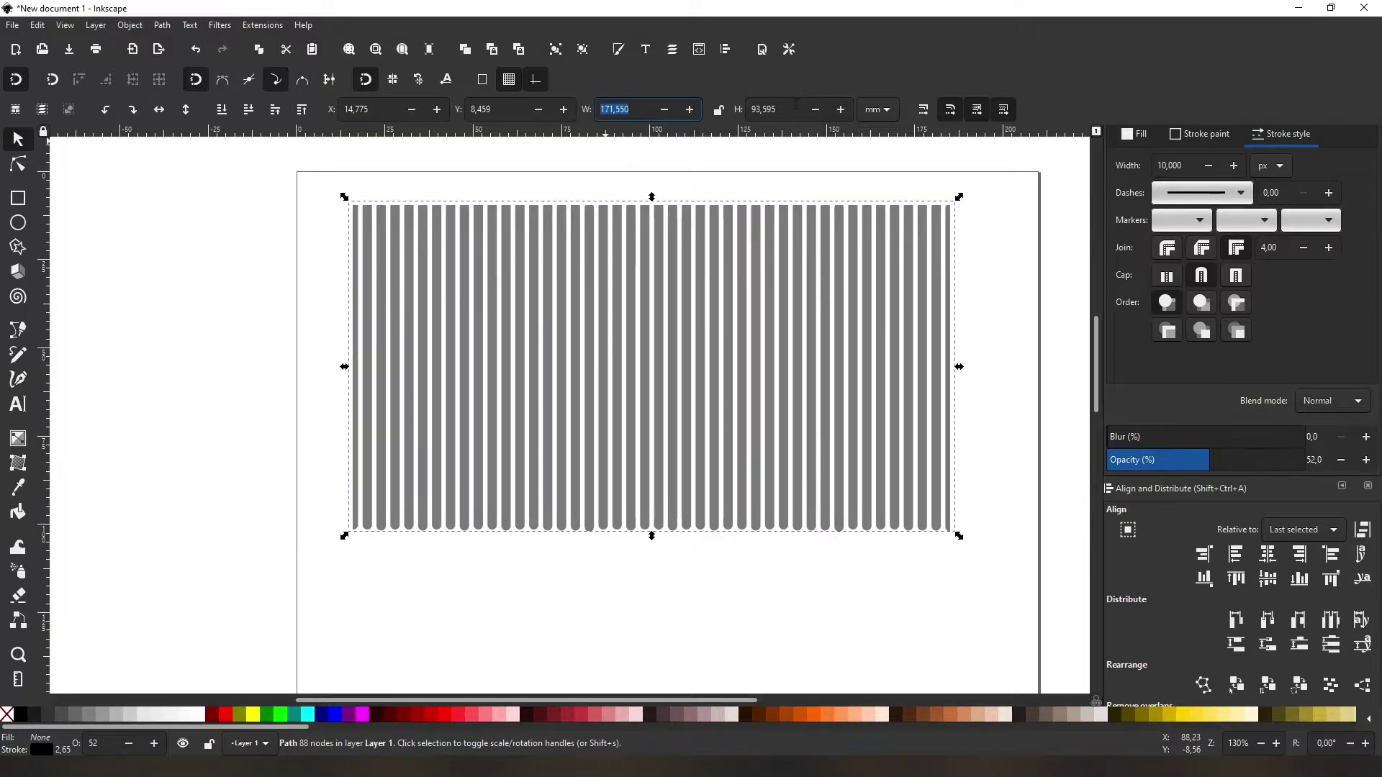
- Set the striped block's height to 171,550 mm so it matches its width
left_click(763, 109)
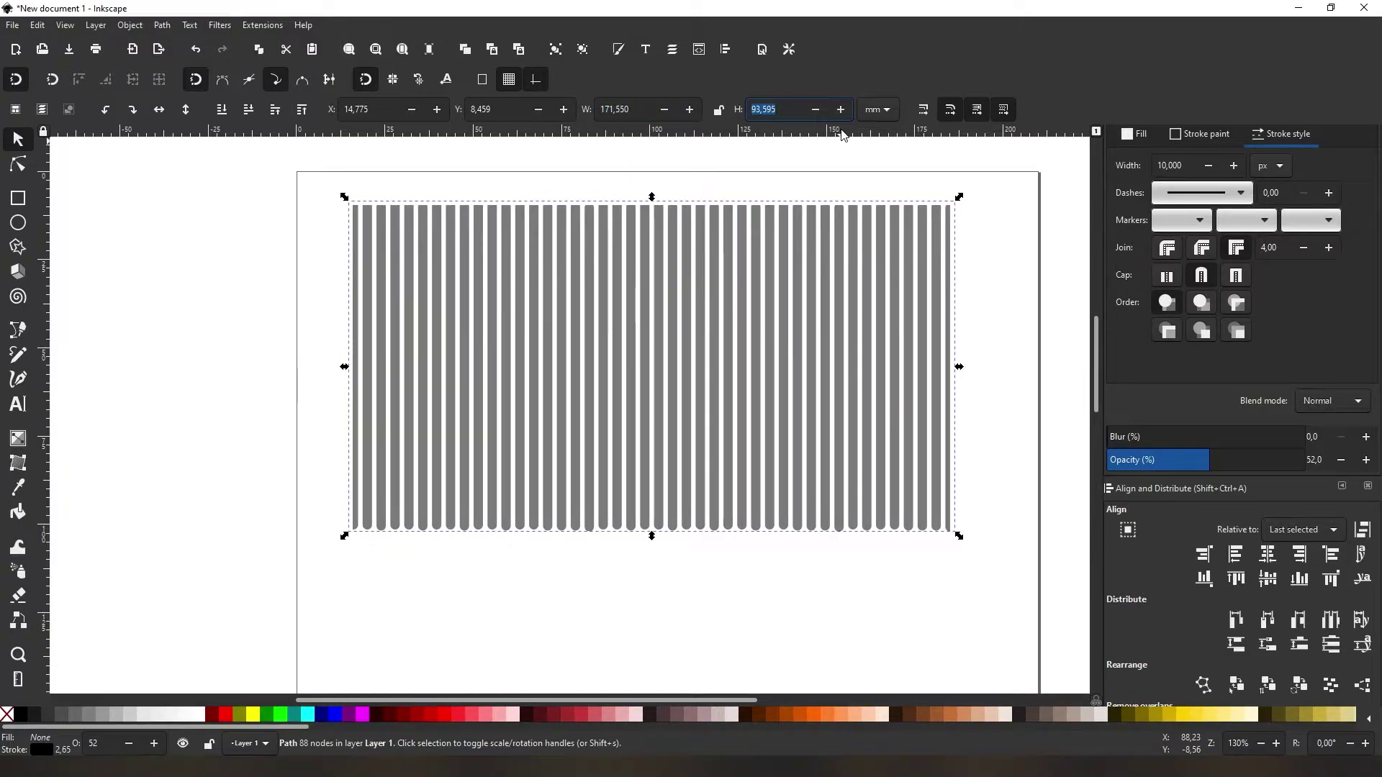
type("171,550")
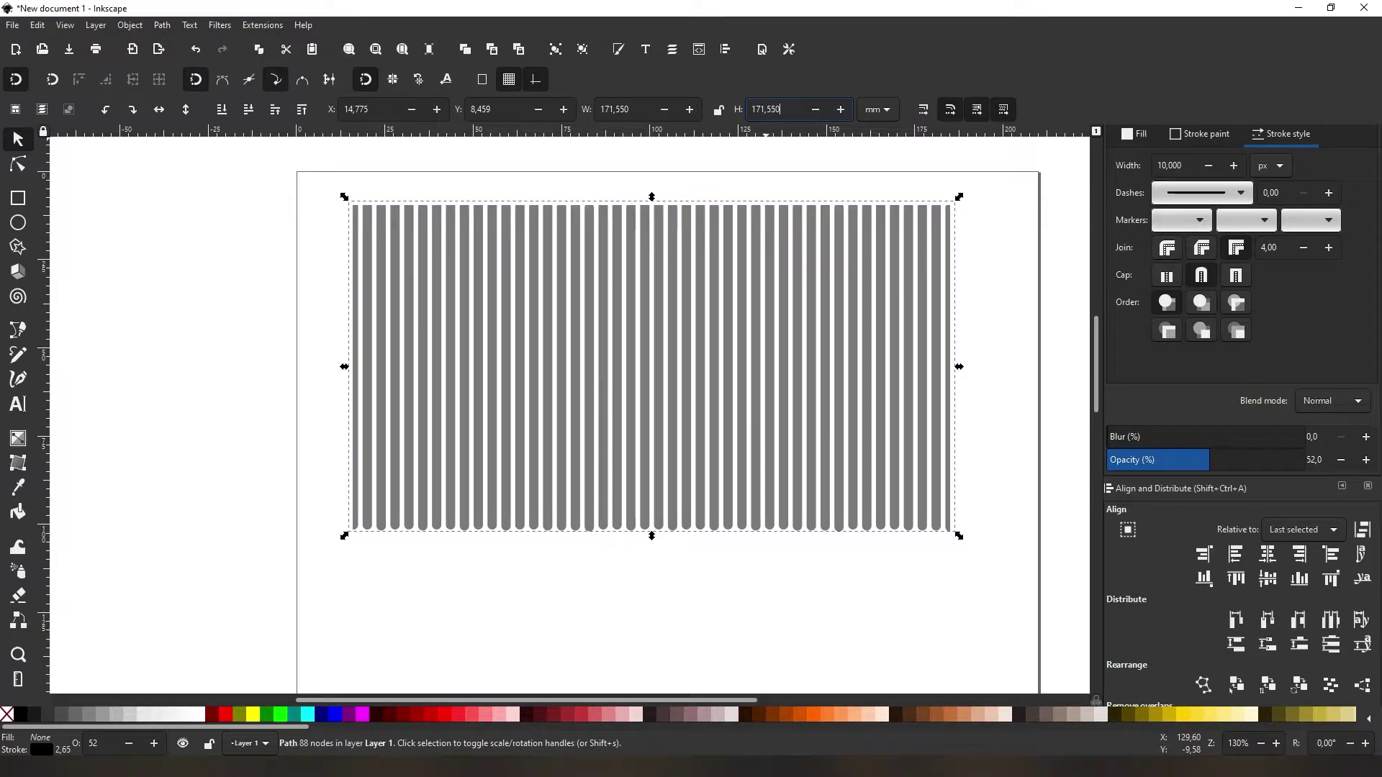
key("Return")
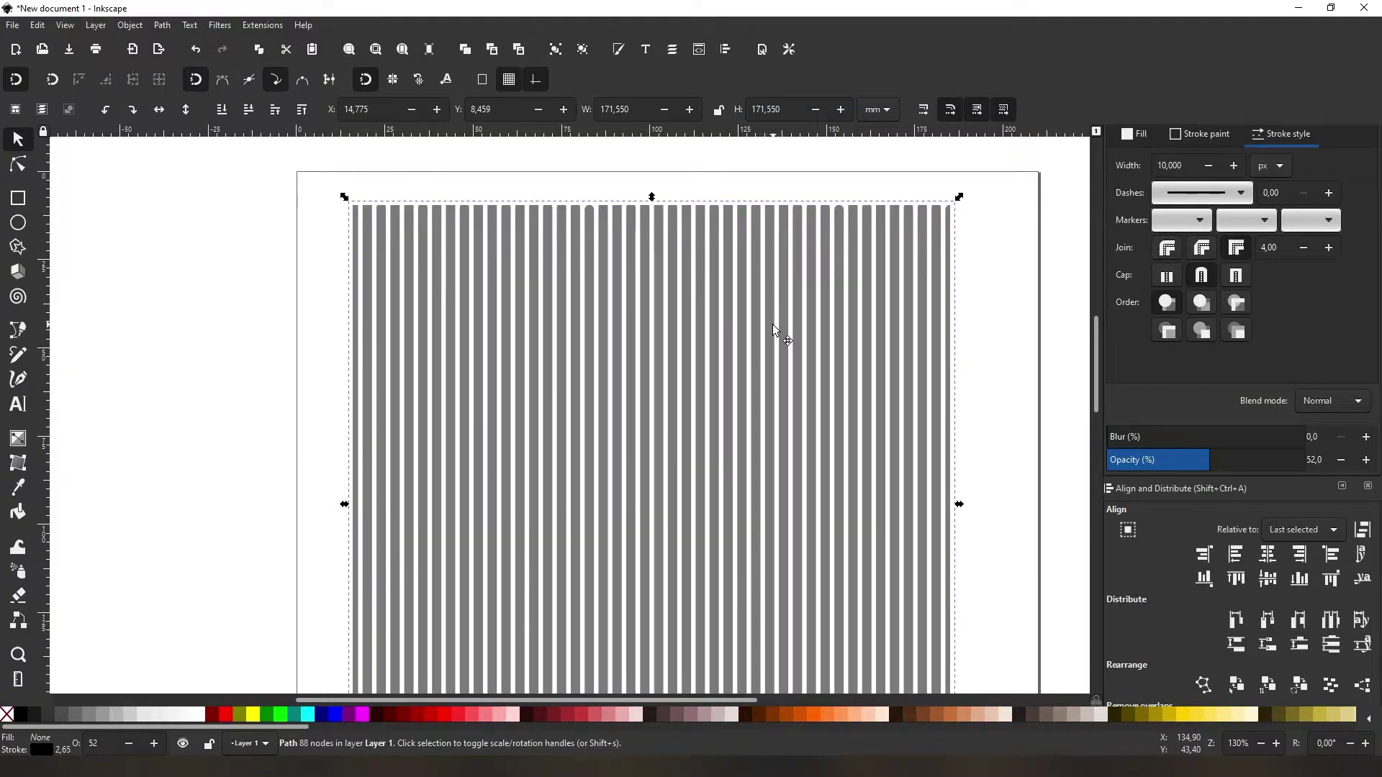
scroll(773, 330, "down", 1, "ctrl")
scroll(835, 317, "down", 2)
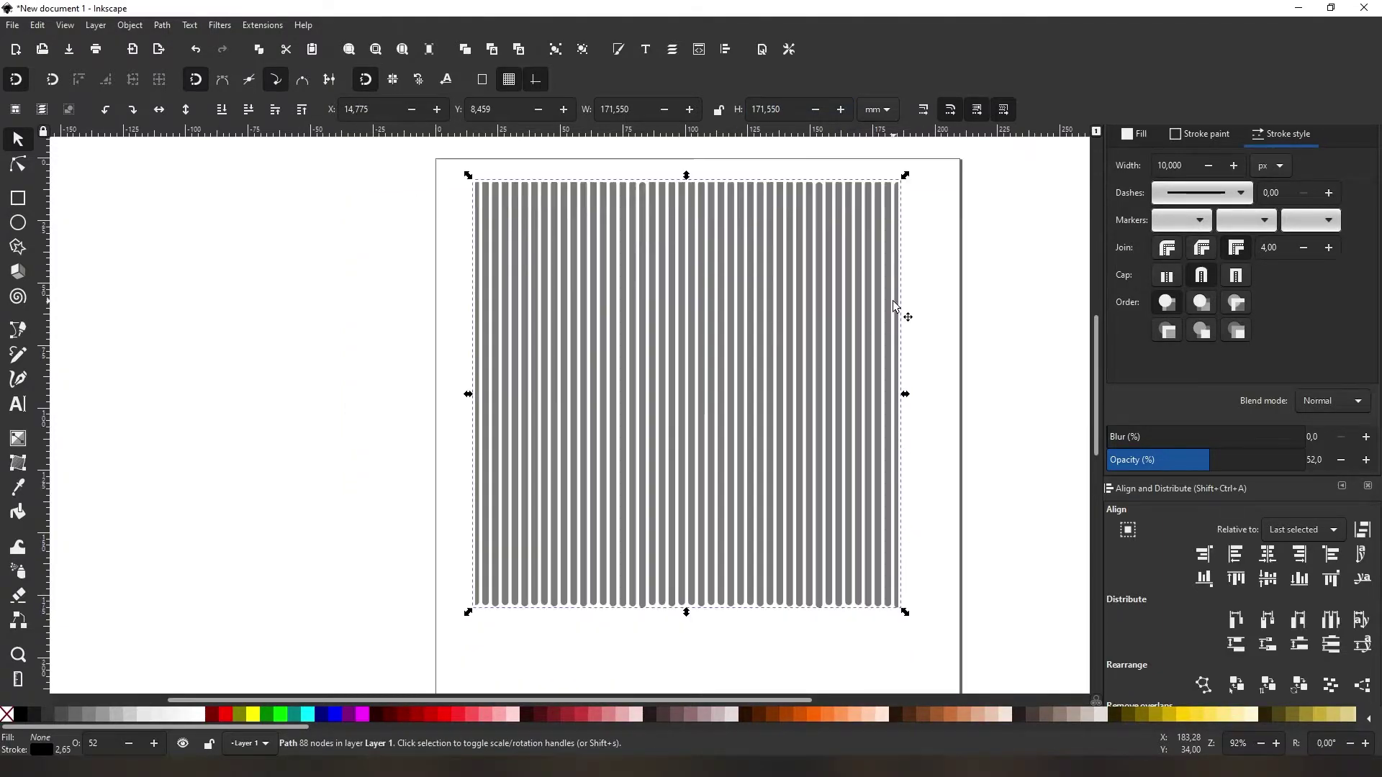
- Reselect the striped path and switch it to rotation handles
left_click(954, 275)
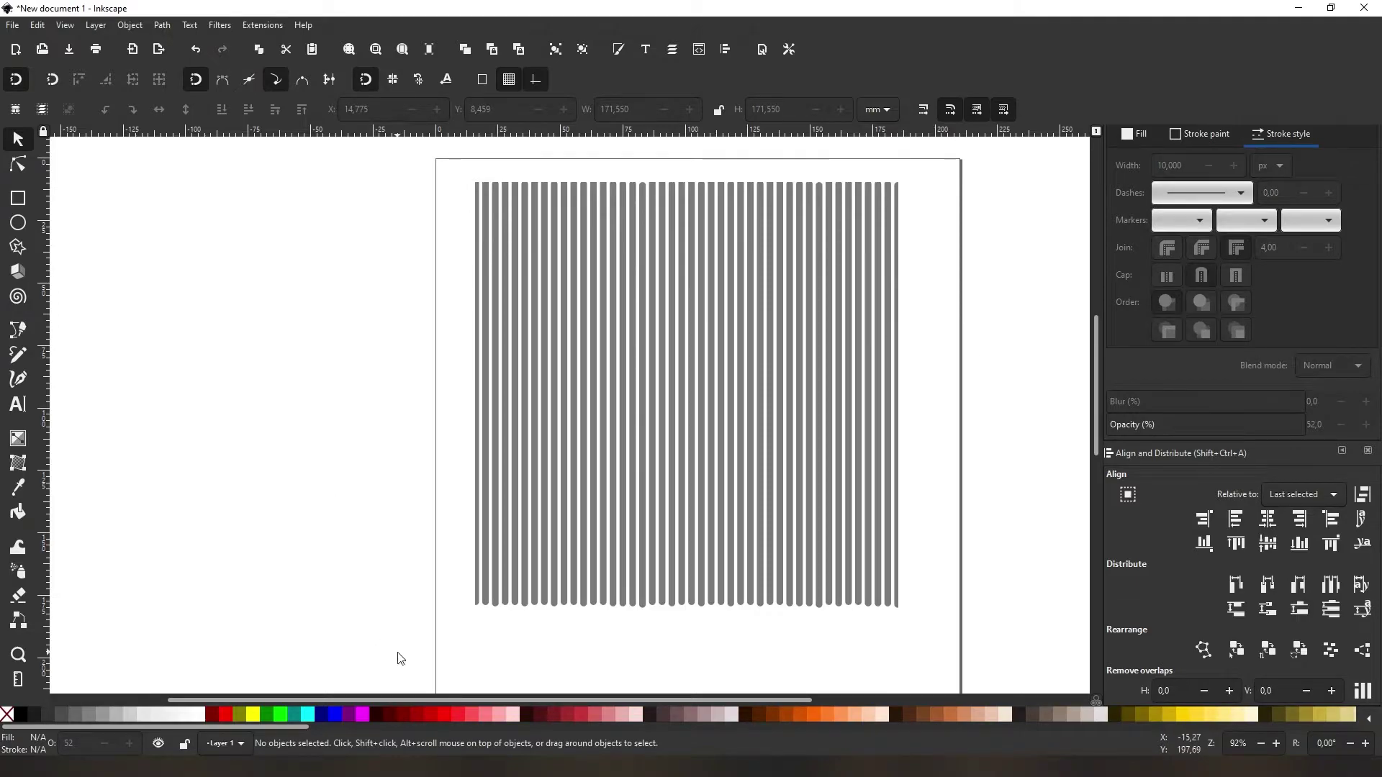
left_click(732, 377)
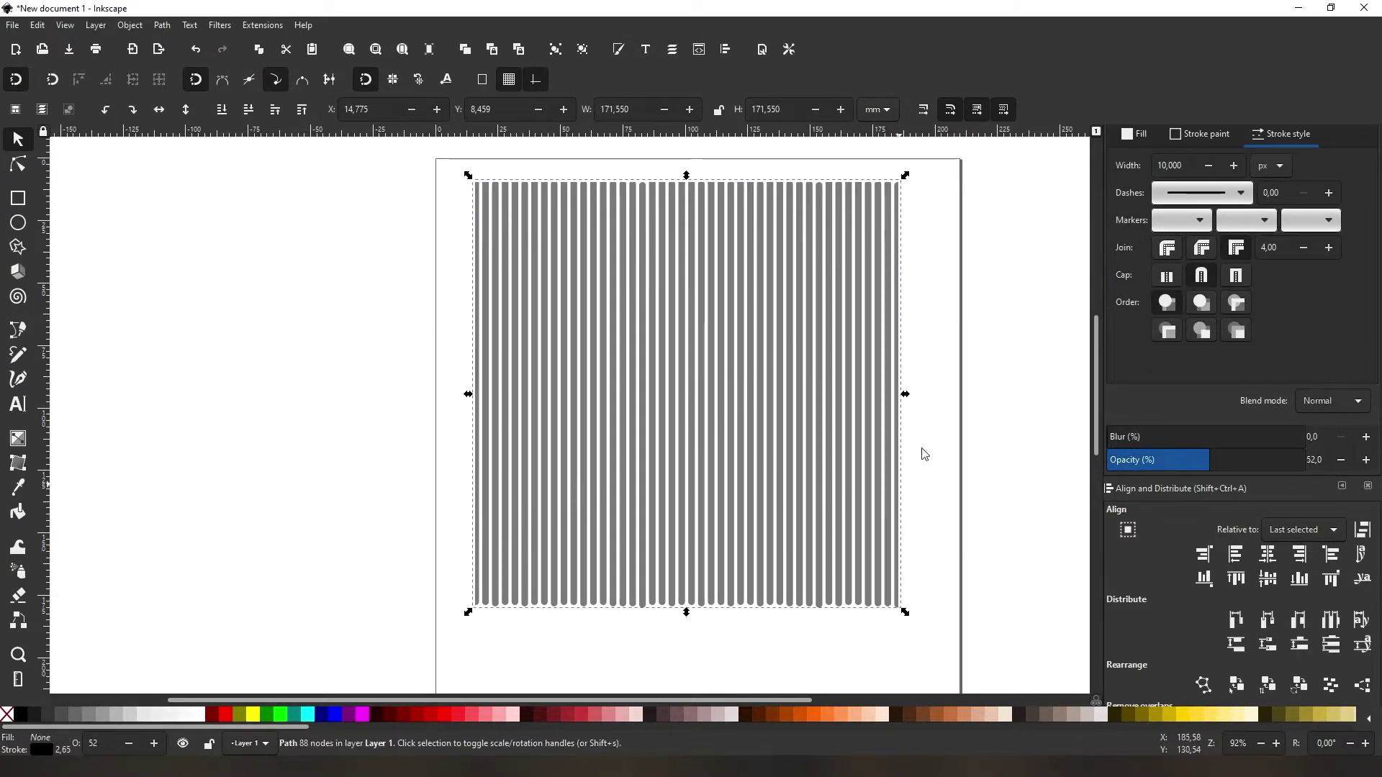
left_click(748, 239)
left_click(731, 310)
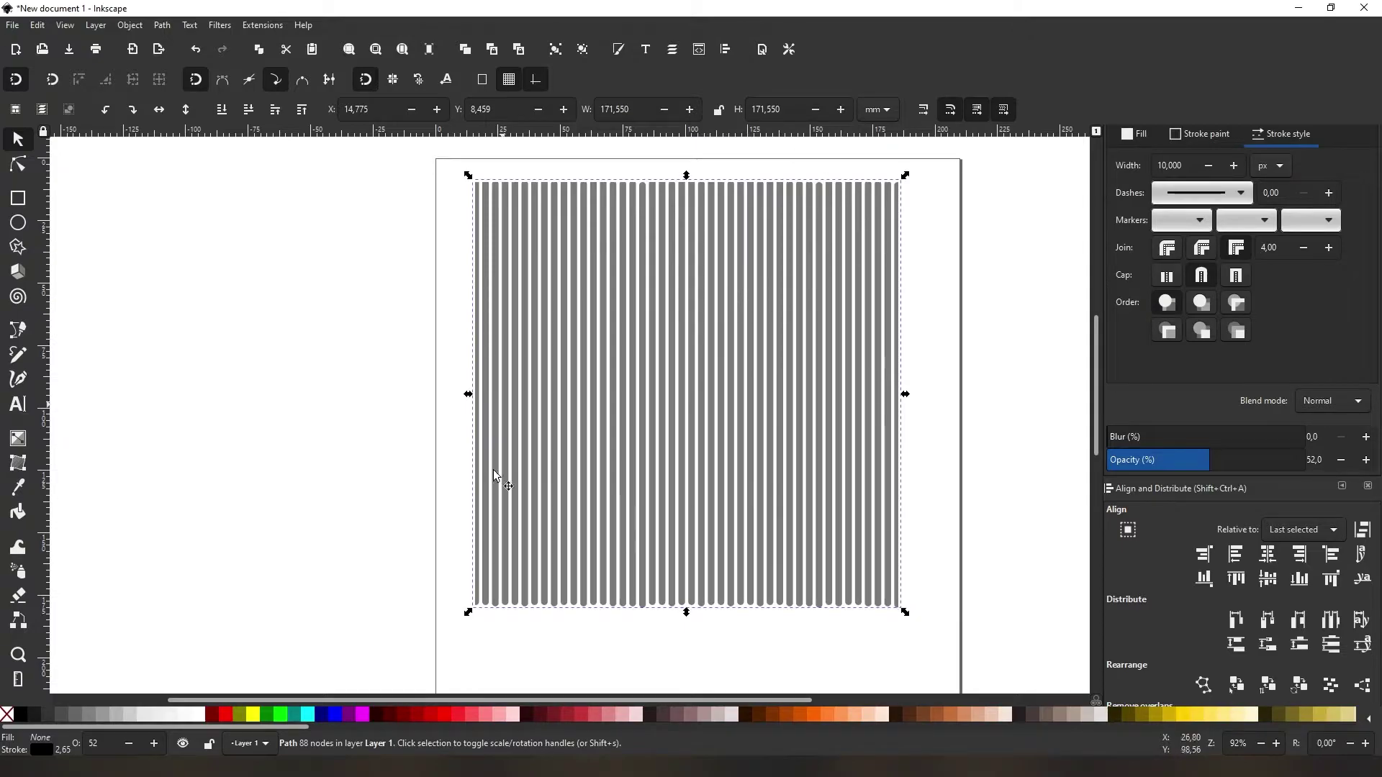
left_click(715, 240)
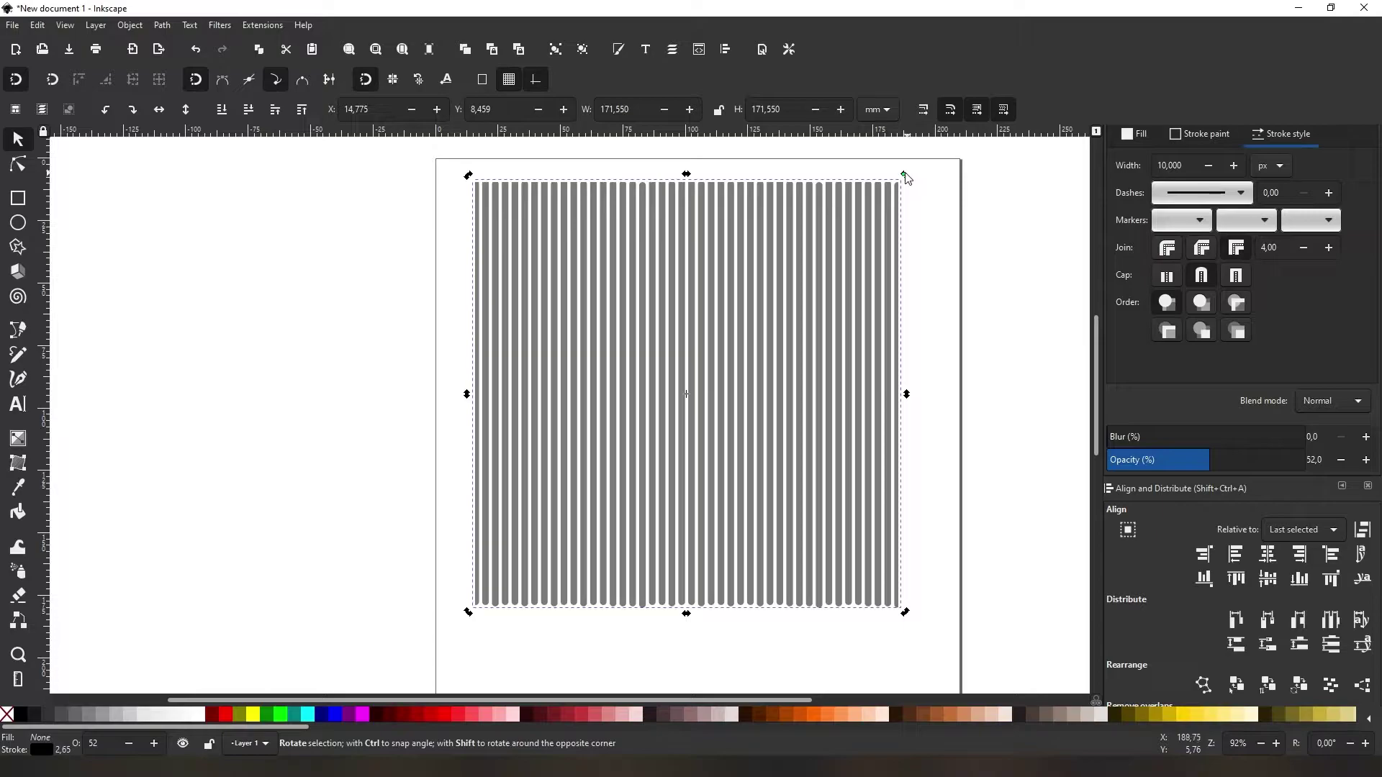
mouse_move(908, 178)
left_mouse_down()
mouse_move(1034, 349)
mouse_move(1062, 451)
mouse_move(1064, 410)
left_mouse_up()
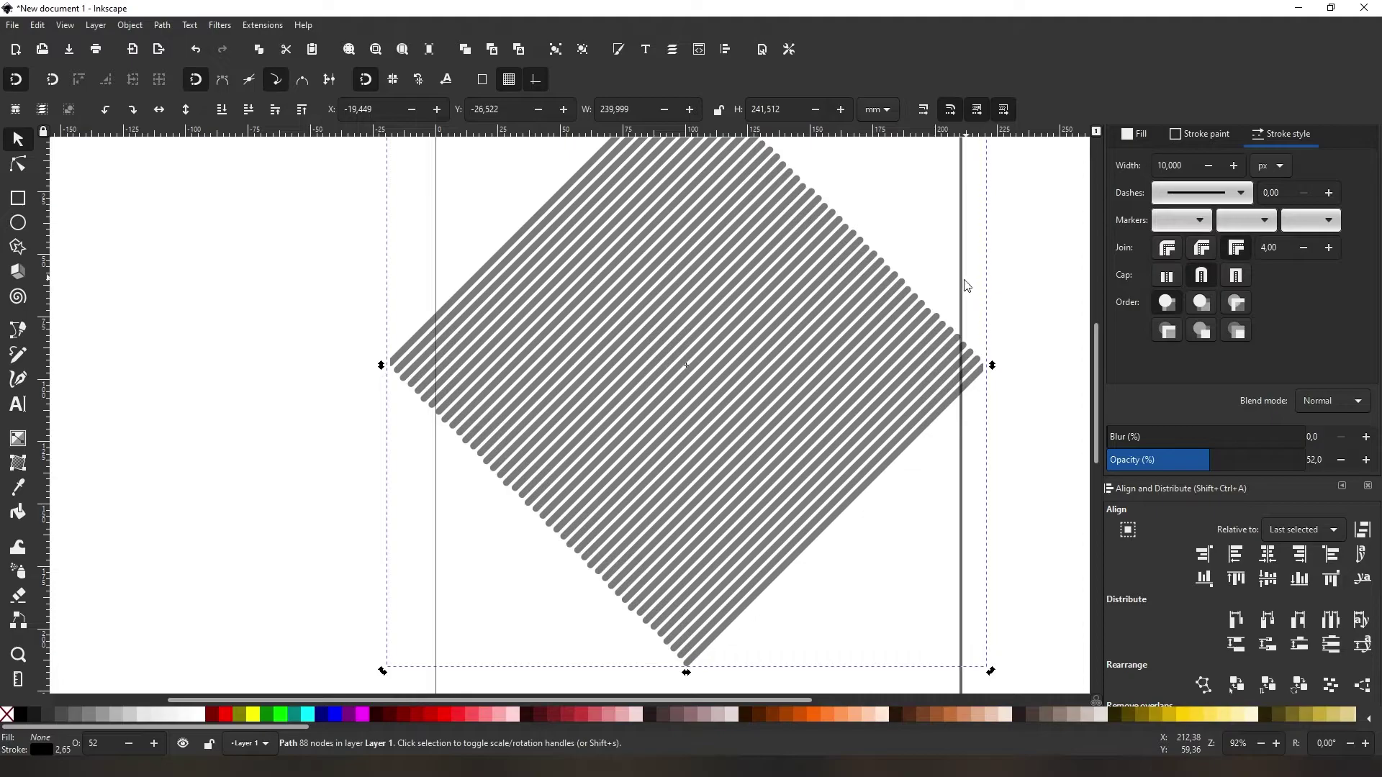
scroll(958, 288, "up", 3)
scroll(962, 365, "down", 1)
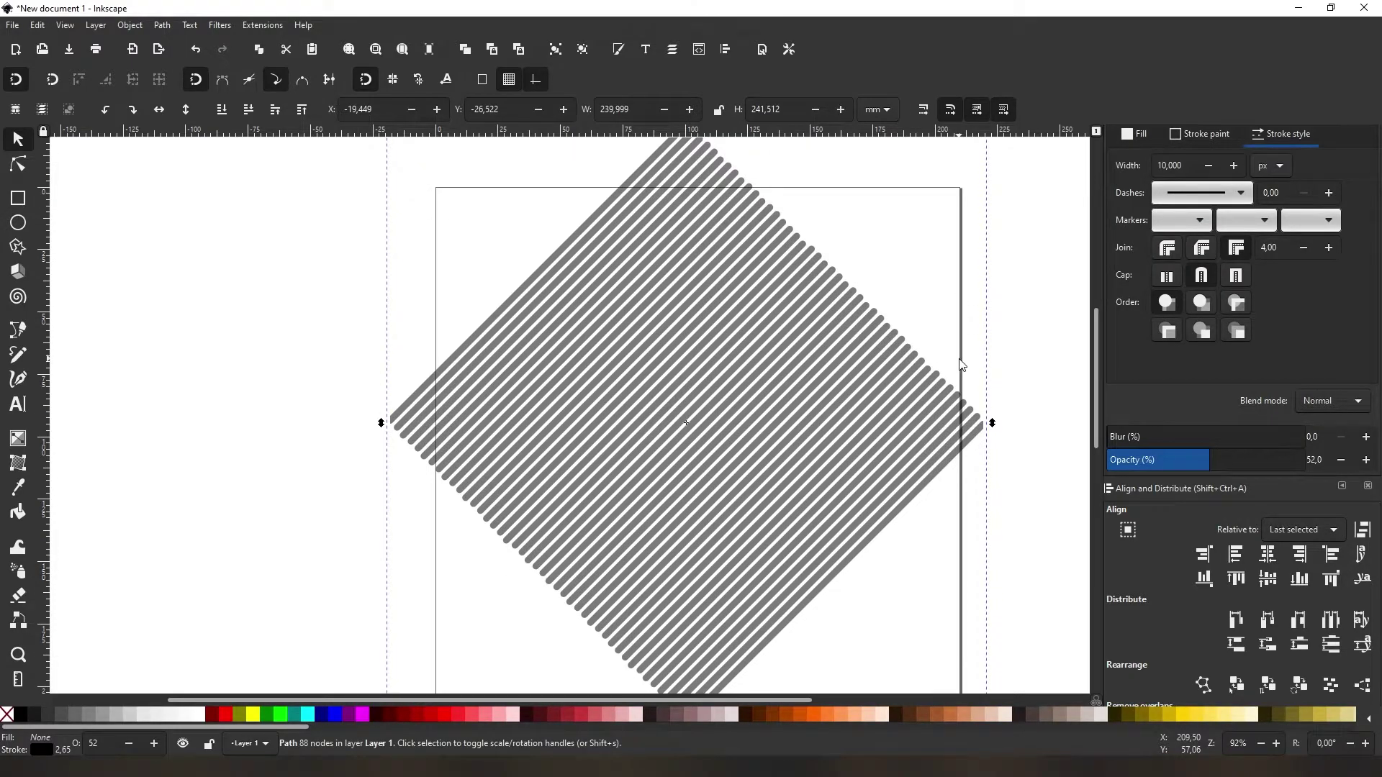
left_click(827, 427)
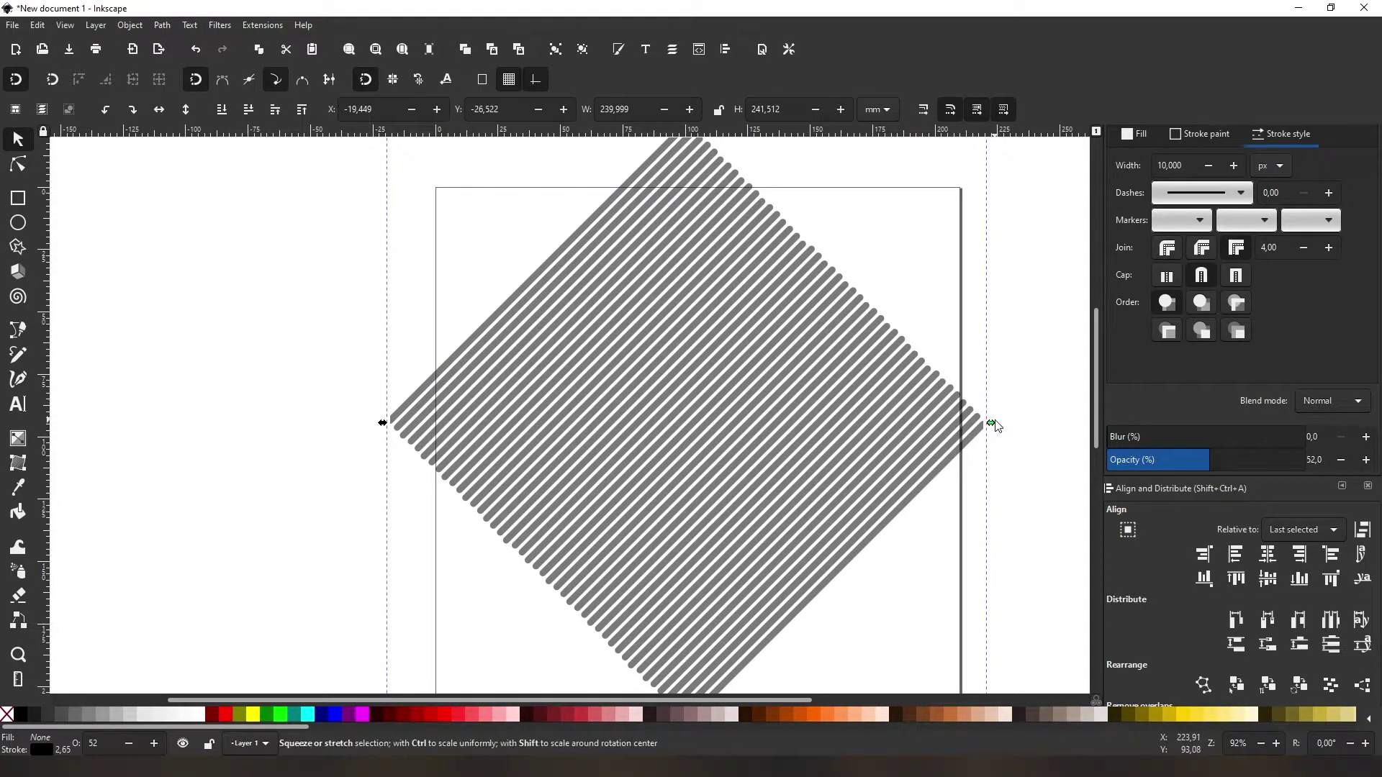
left_click_drag(993, 425, 928, 435)
left_click_drag(839, 382, 856, 382)
left_click(862, 294)
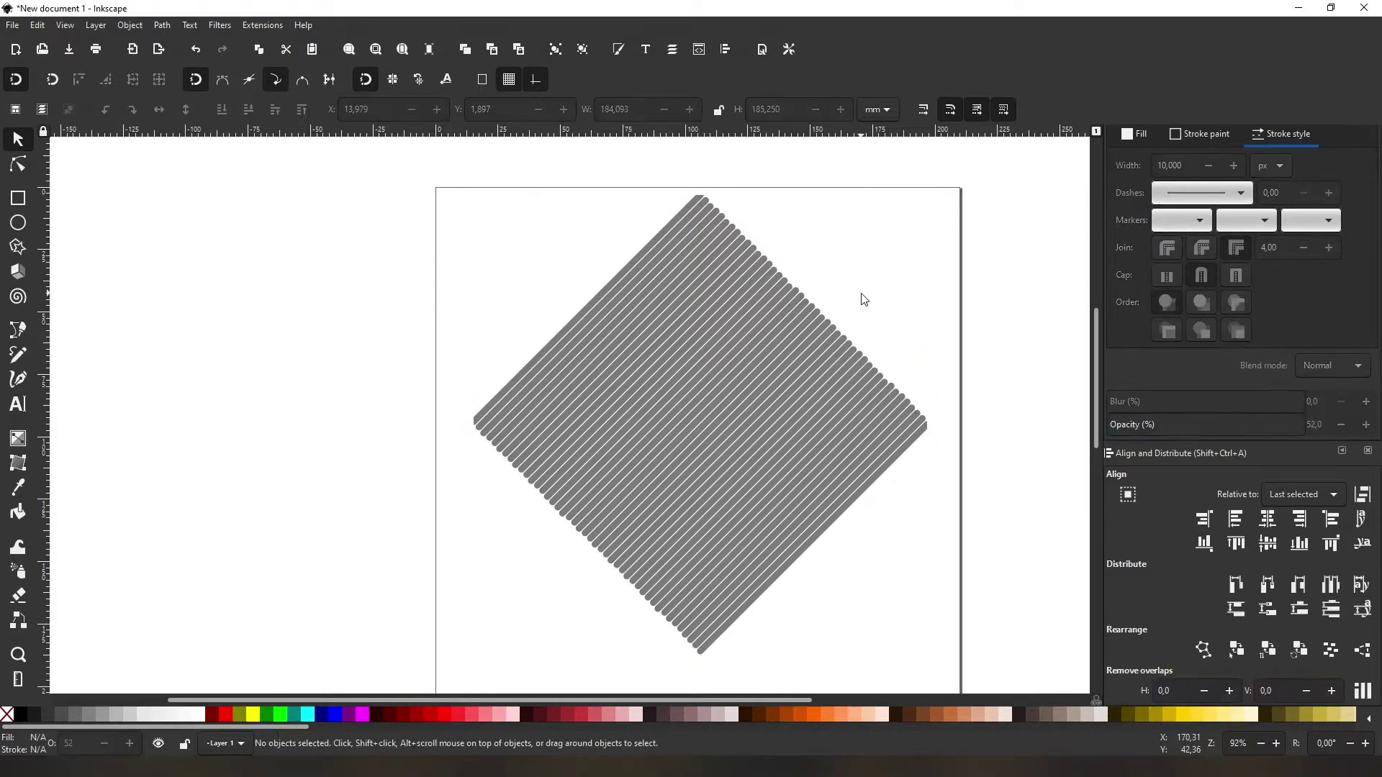
left_click(781, 344)
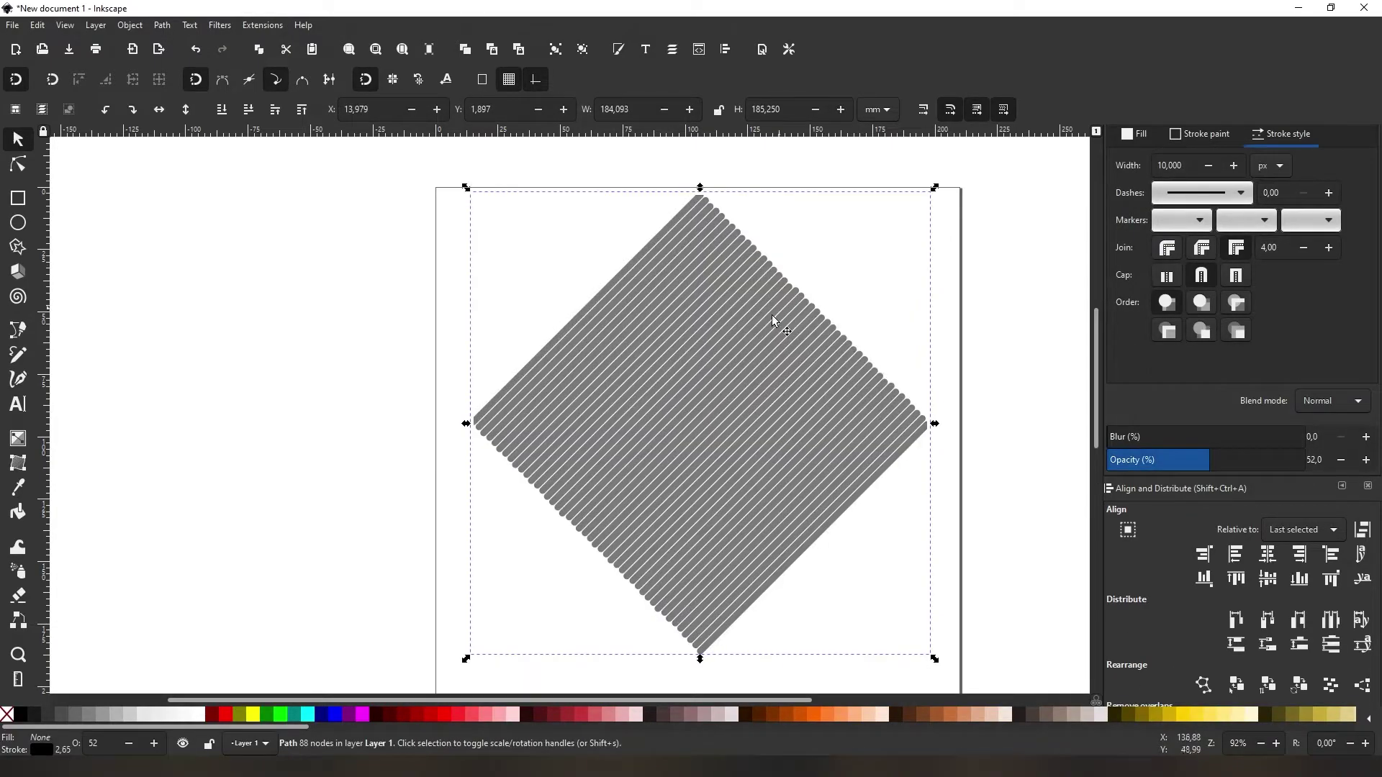
scroll(867, 256, "up", 3)
left_click(685, 290)
scroll(685, 290, "down", 3)
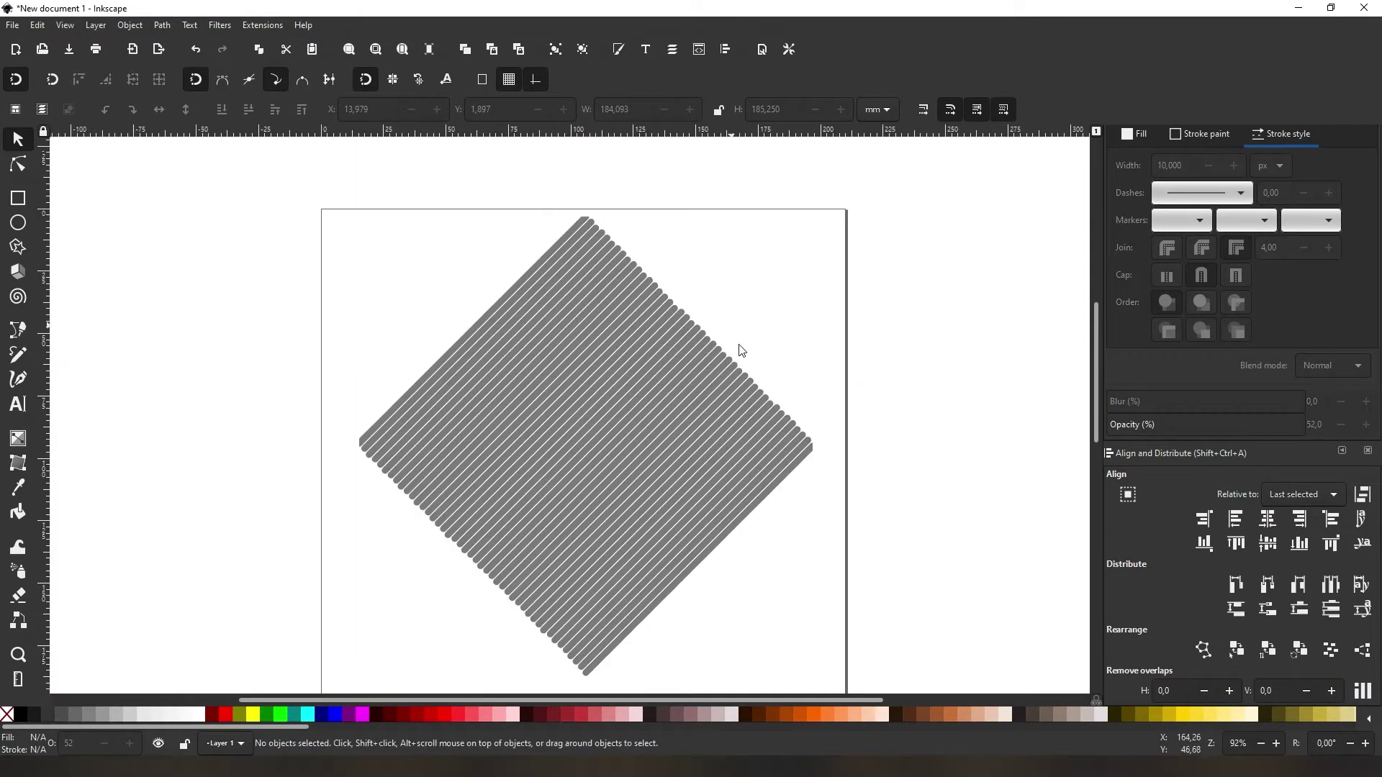
left_click(635, 433)
scroll(560, 419, "up", 5)
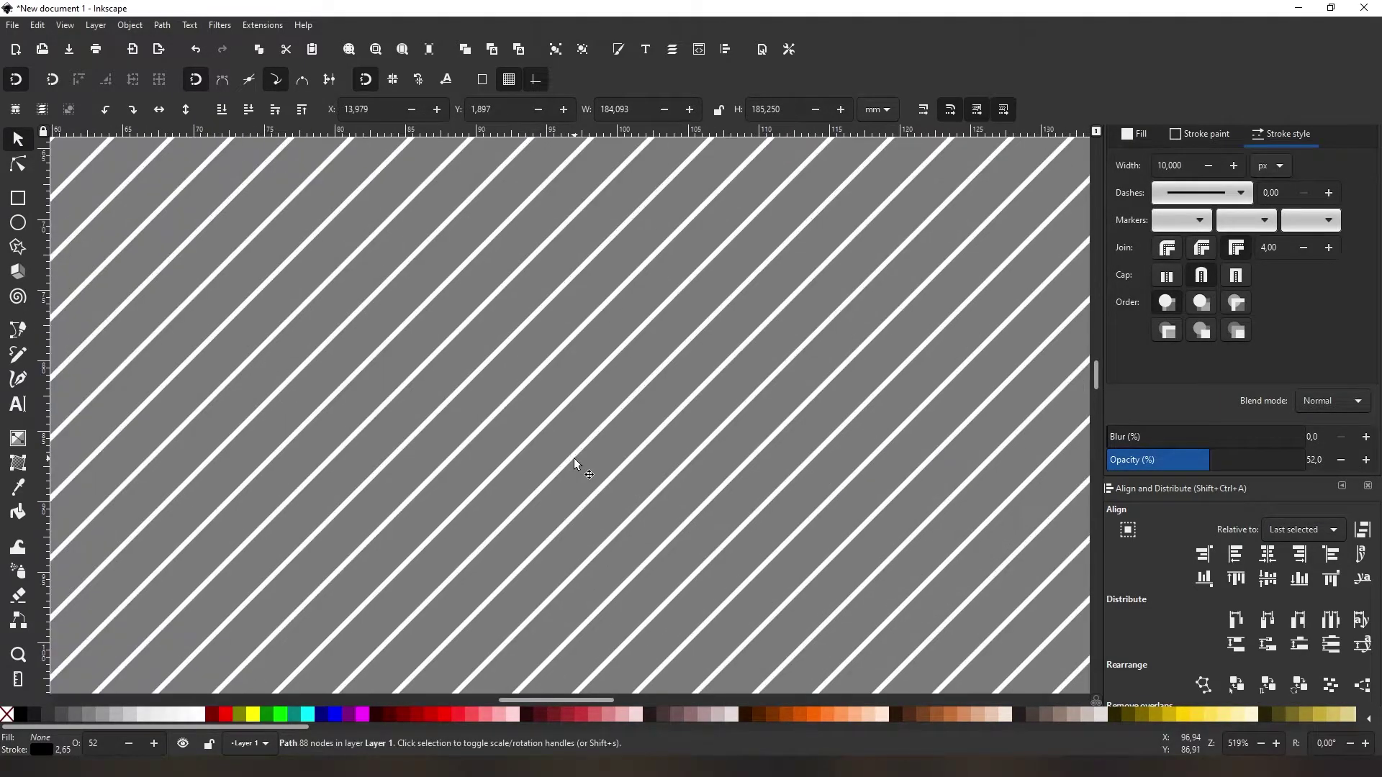
scroll(546, 397, "down", 4)
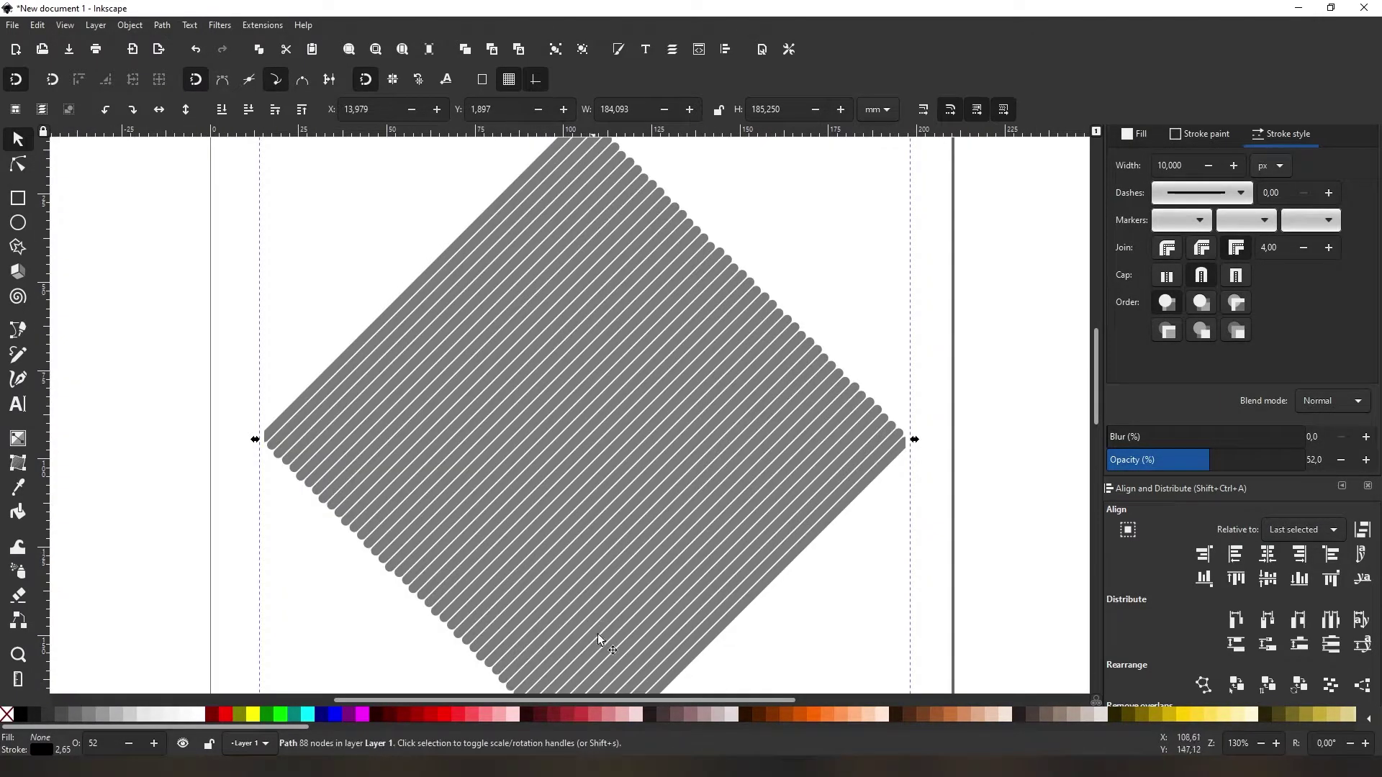
scroll(629, 698, "left", 1)
scroll(629, 698, "left", 1)
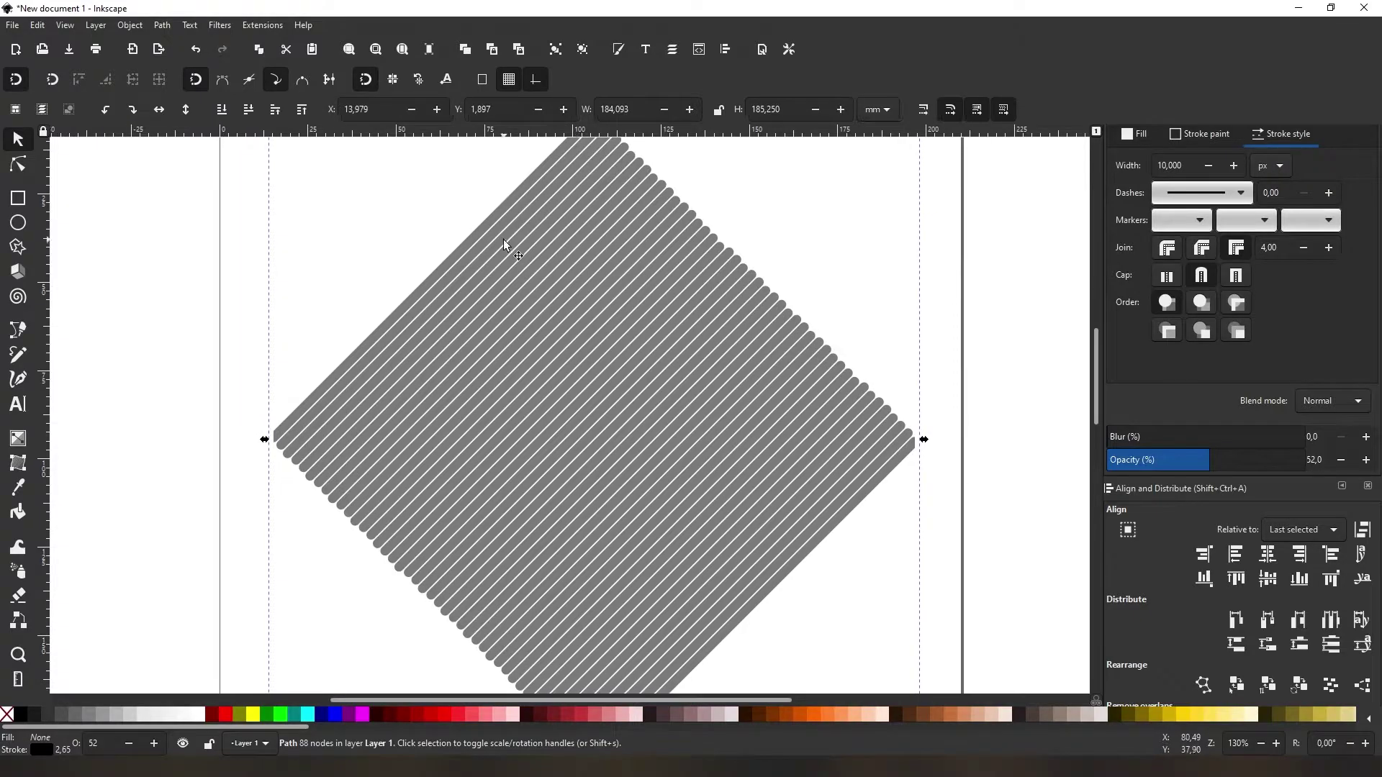
scroll(512, 278, "down", 2)
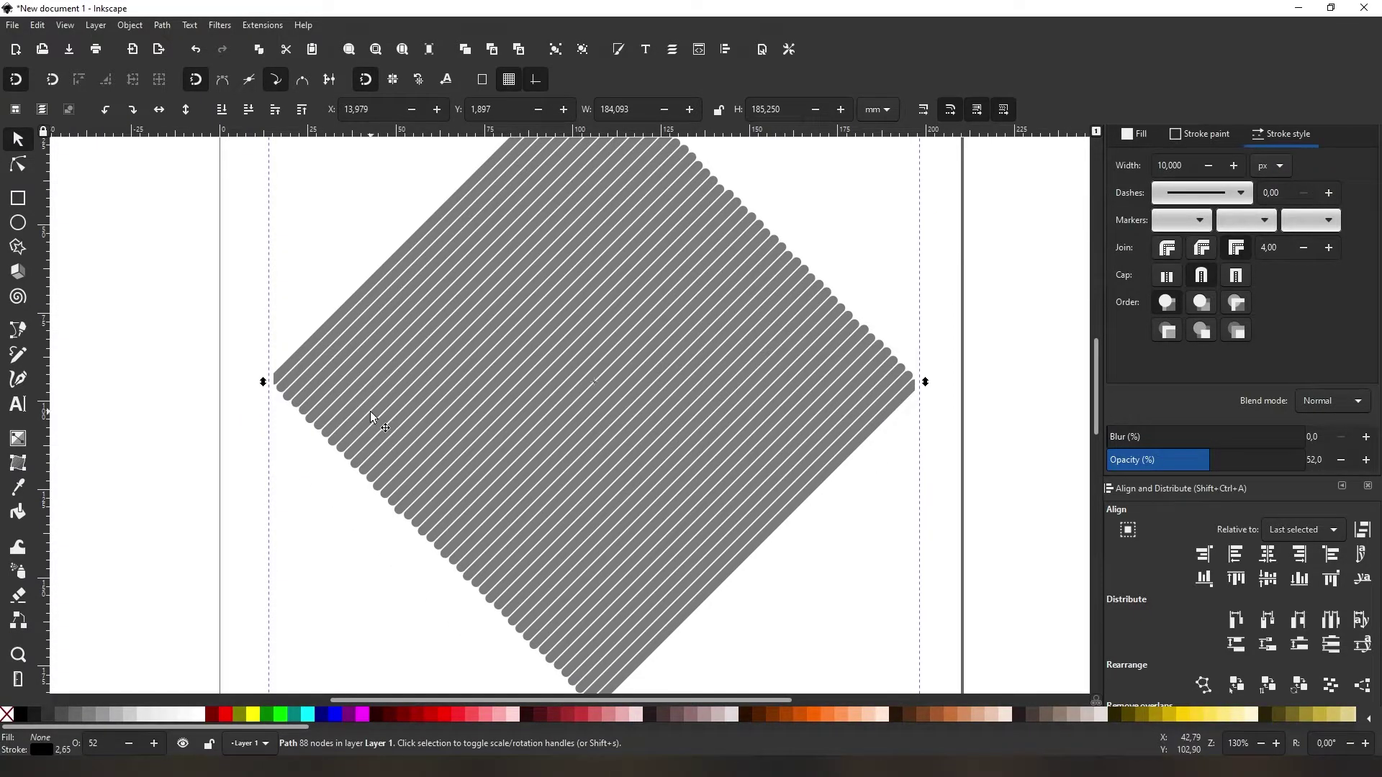
- Type a letter G on the diamond's upper left and bring up Text and Font settings
left_click(18, 405)
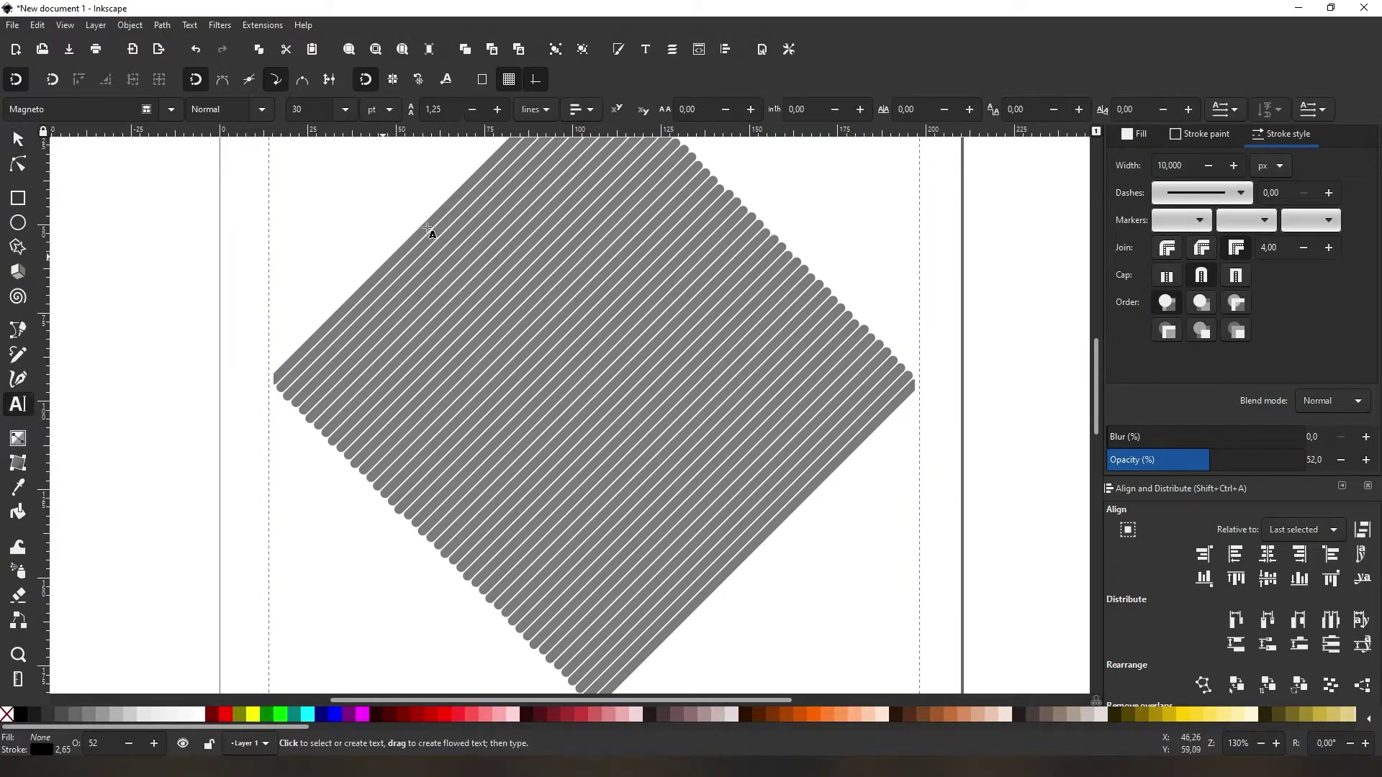
left_click(454, 297)
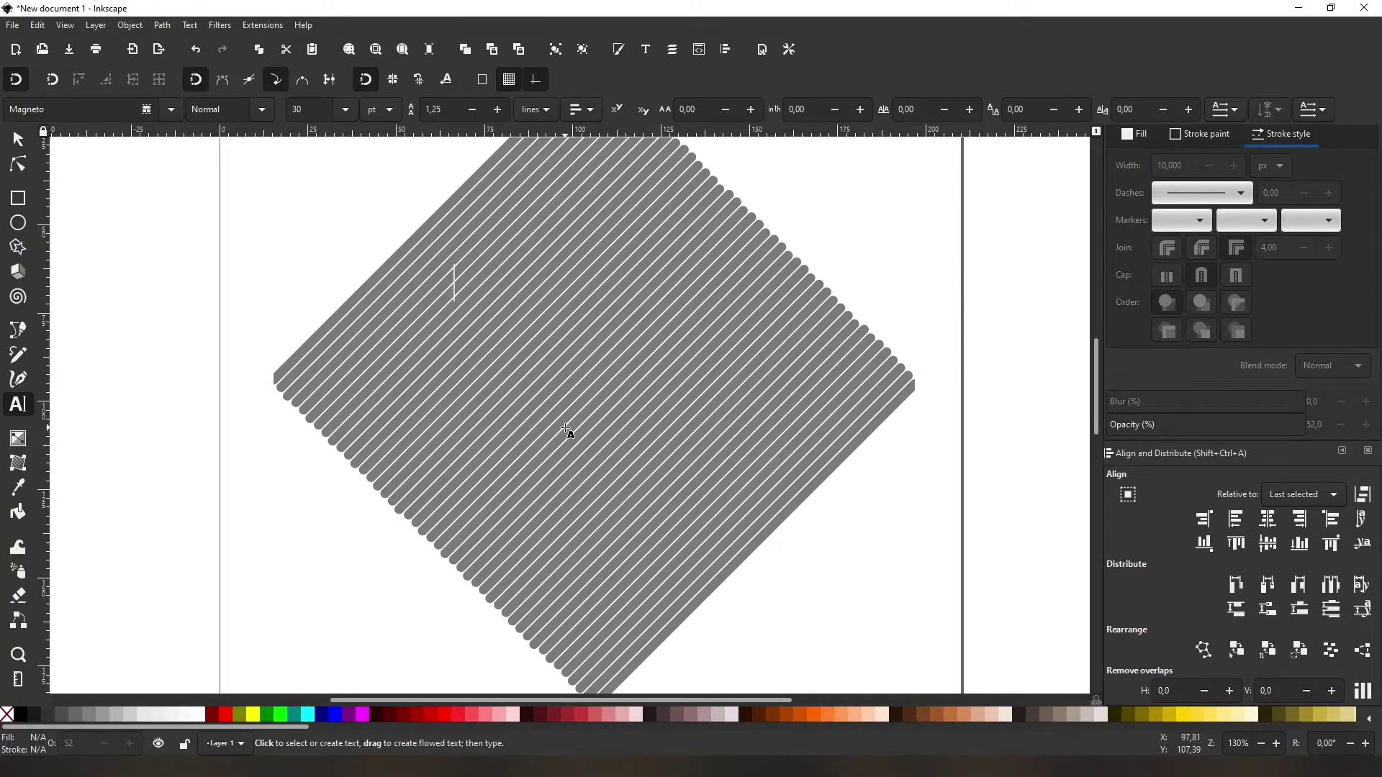
type("G")
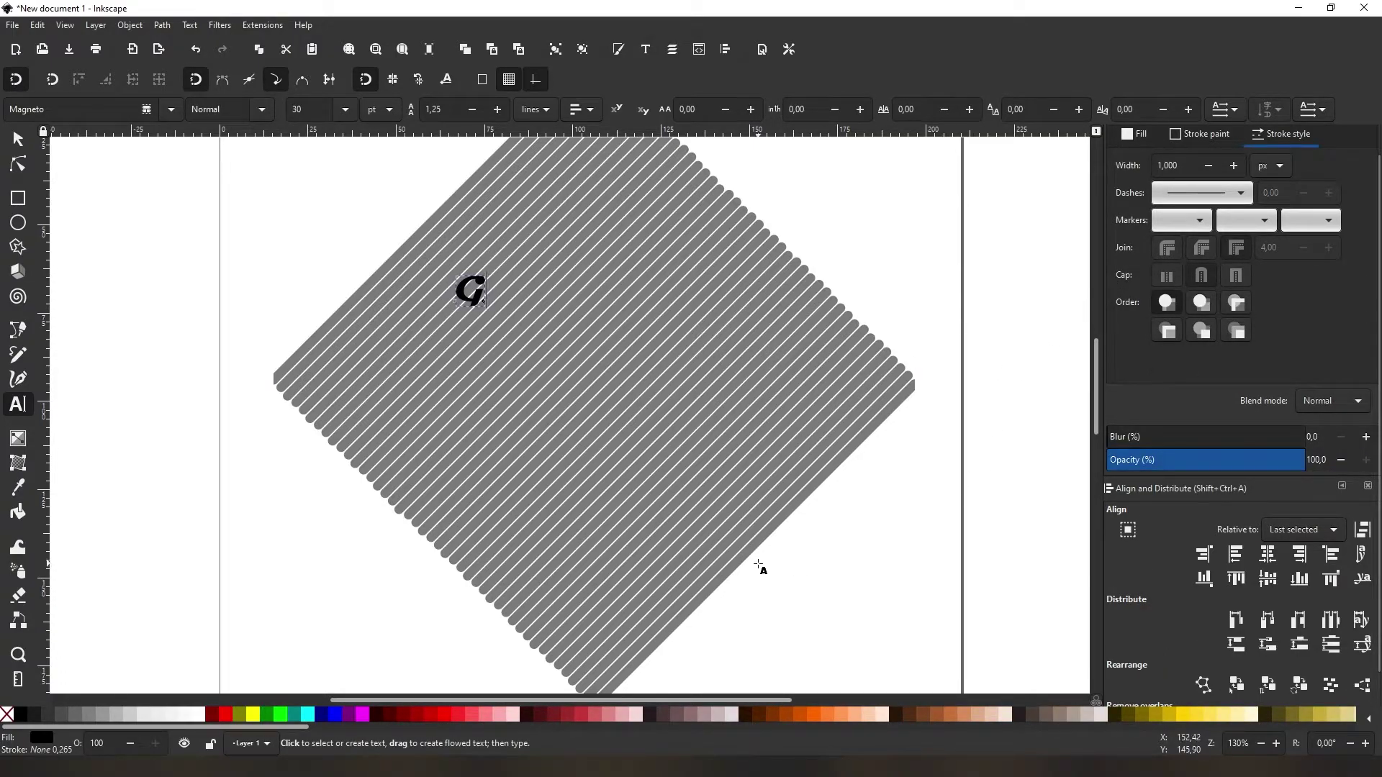
left_click(646, 49)
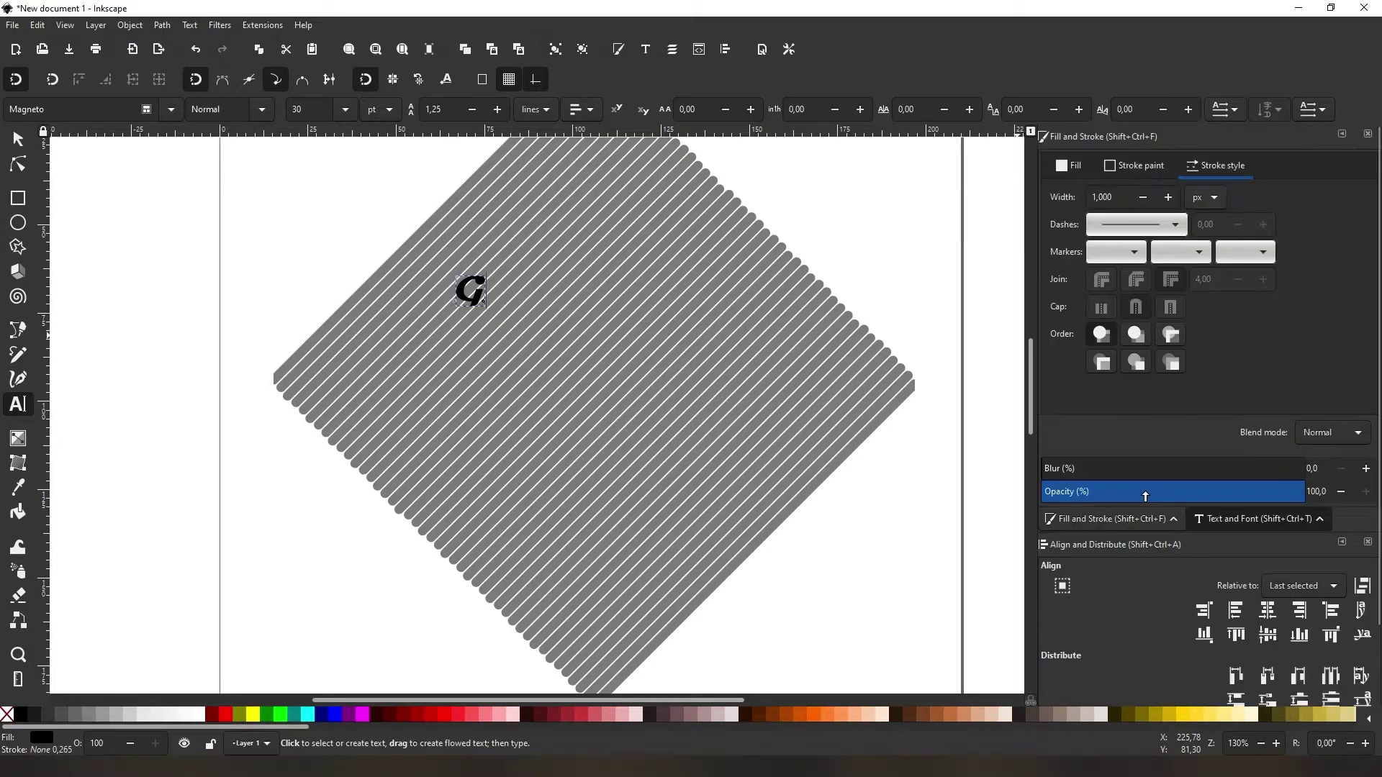
left_click(1147, 503)
scroll(1160, 559, "down", 2)
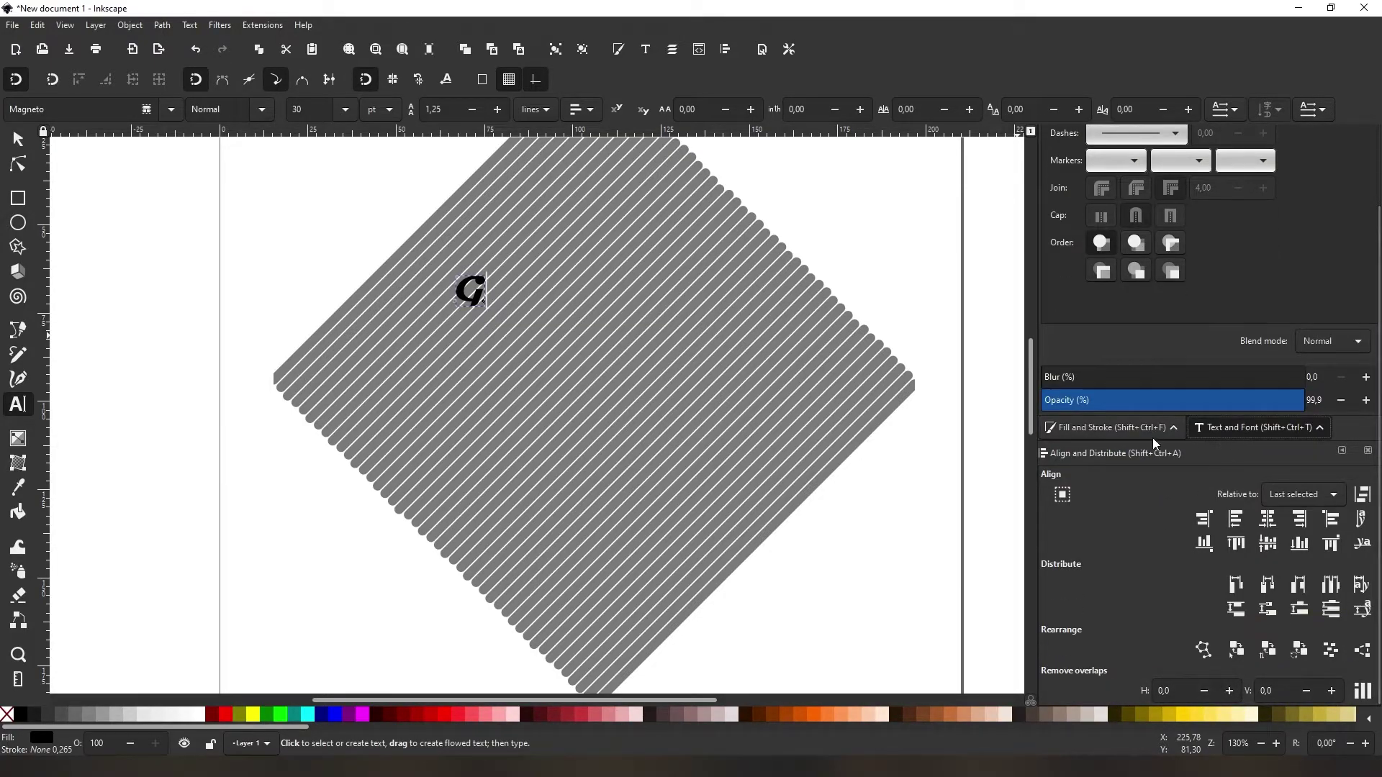
scroll(1238, 402, "up", 1)
scroll(1302, 245, "up", 2)
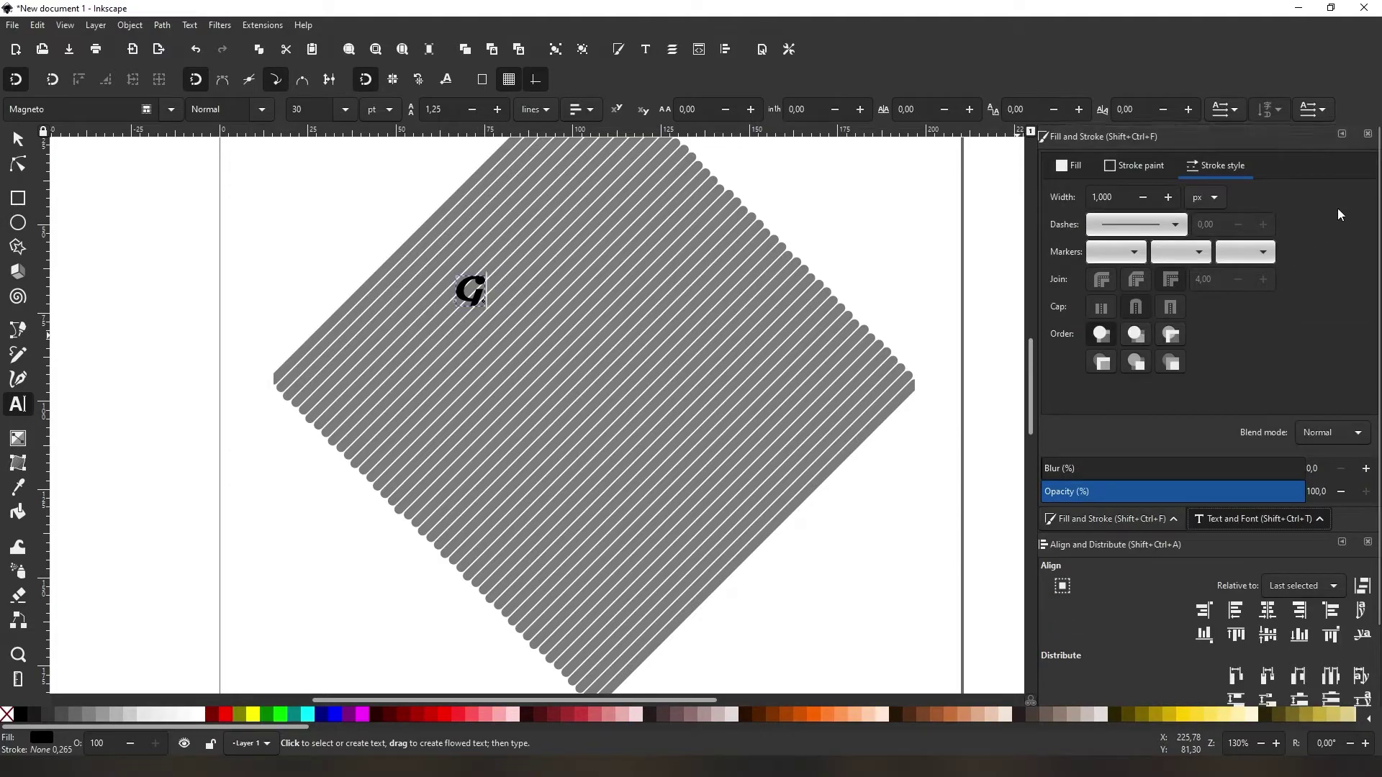
left_click(1368, 135)
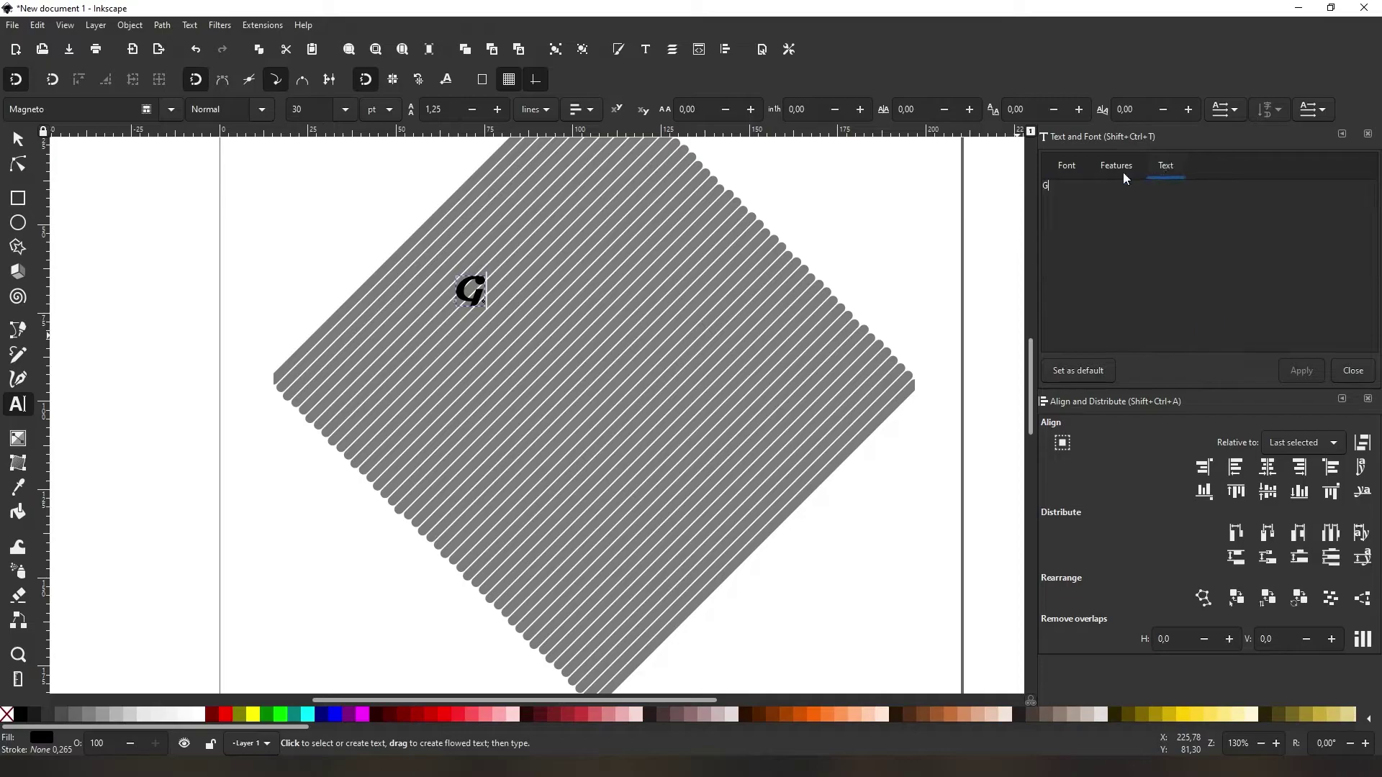
- Browse font families and apply Franklin Gothic Heavy to the G
left_click(1121, 198)
scroll(1123, 207, "down", 1)
scroll(1123, 207, "down", 3)
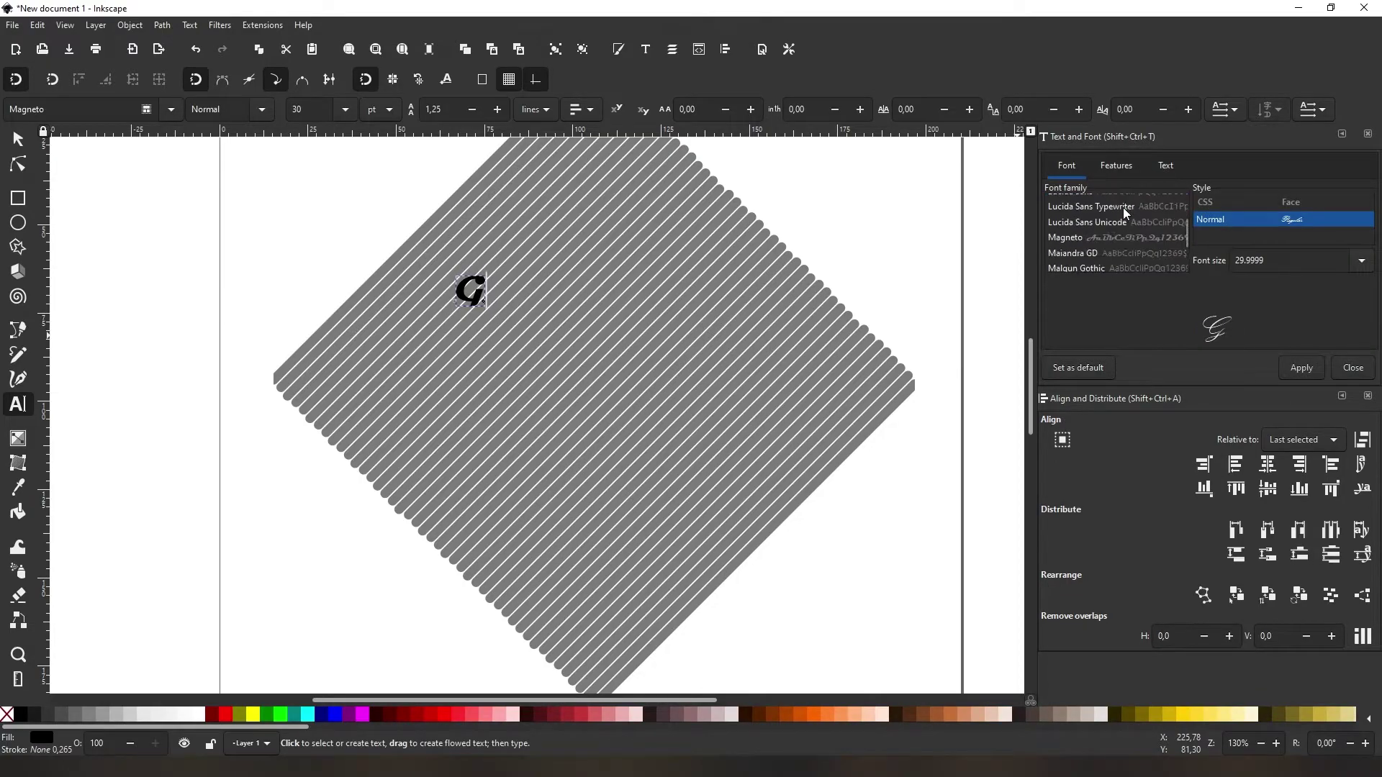
scroll(1123, 209, "down", 2)
scroll(1123, 209, "down", 2)
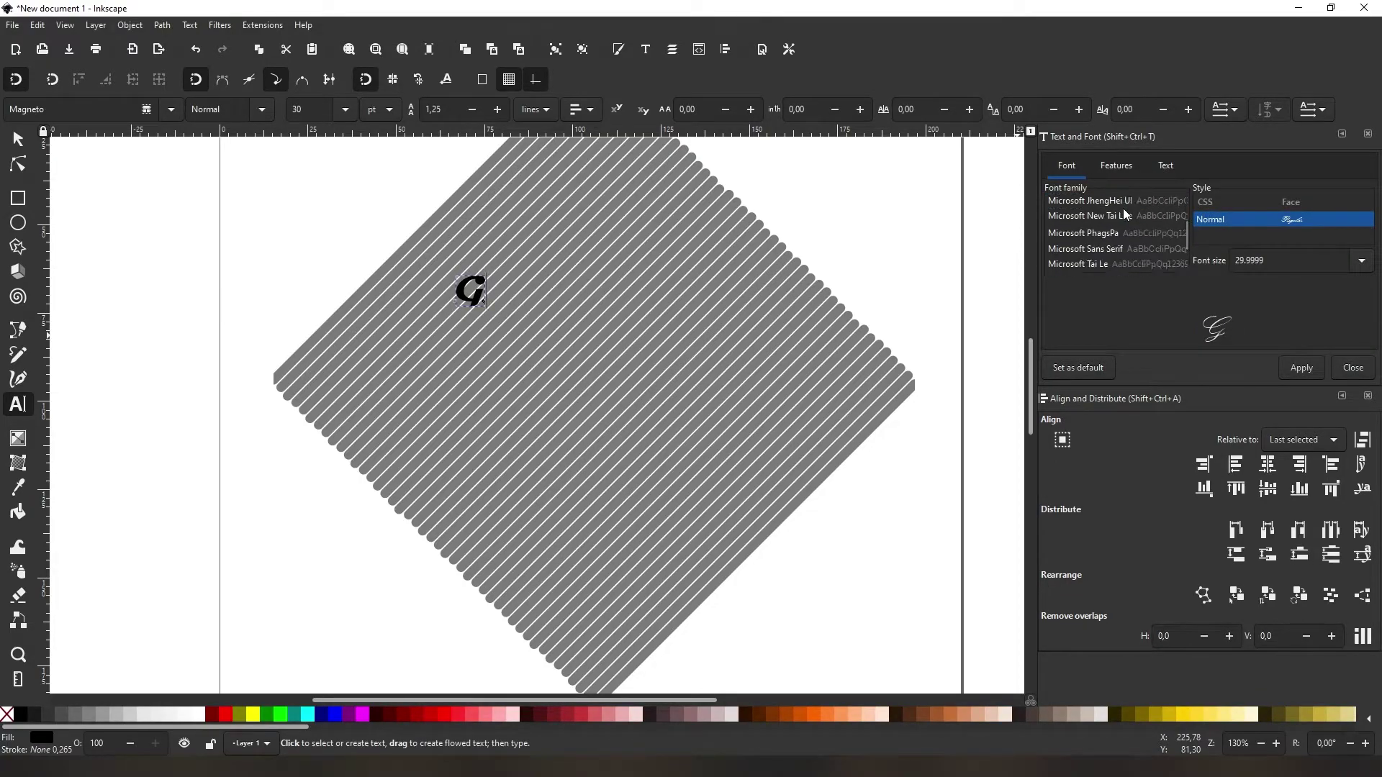
scroll(1123, 209, "down", 2)
left_click(1123, 209)
type("f")
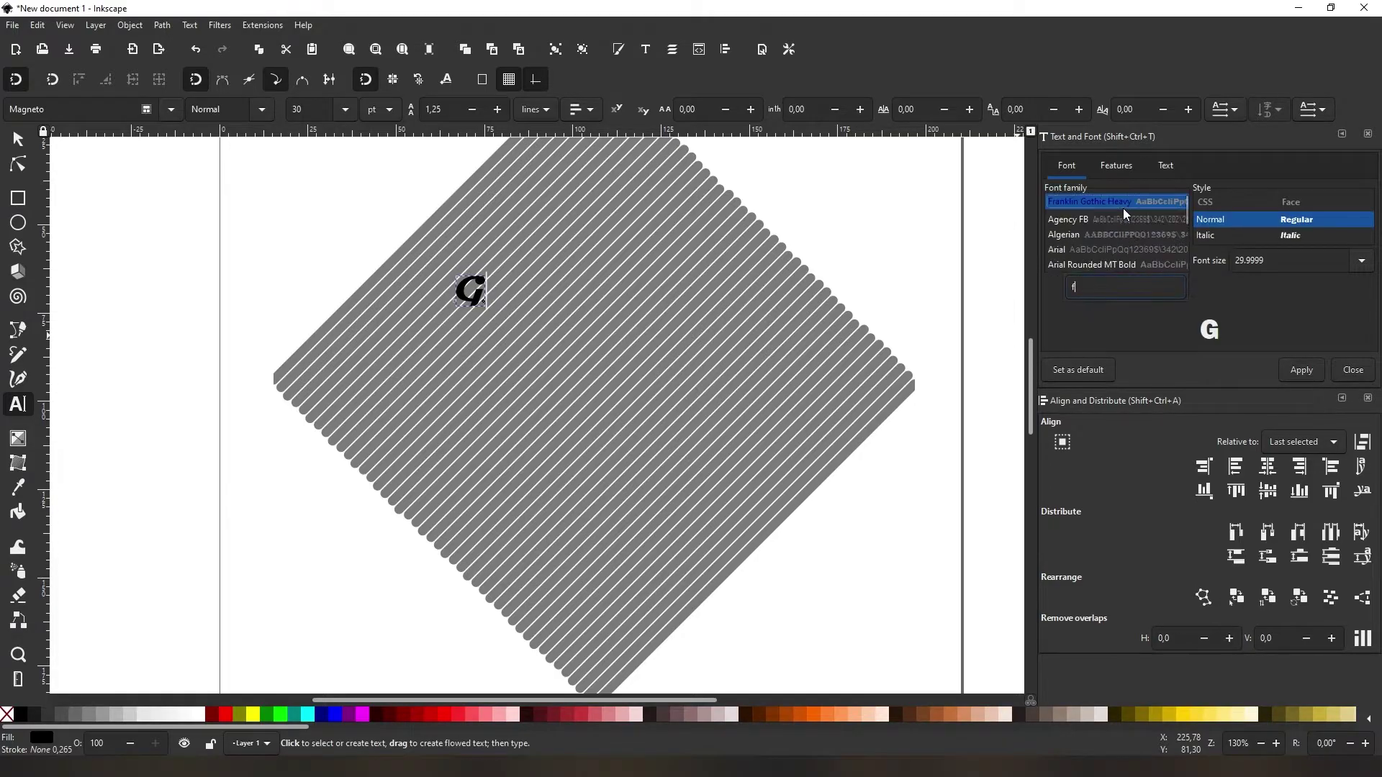
scroll(1112, 216, "up", 1)
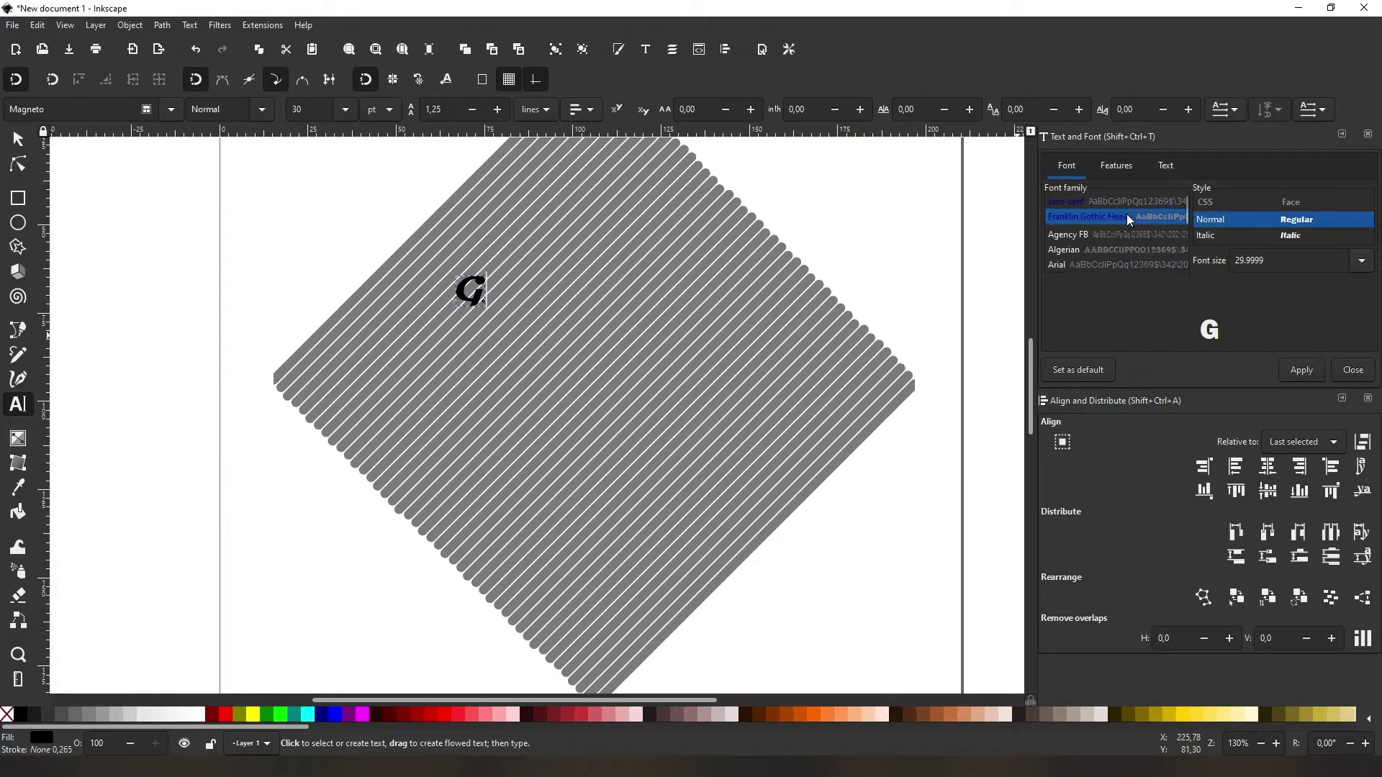
left_click(1298, 370)
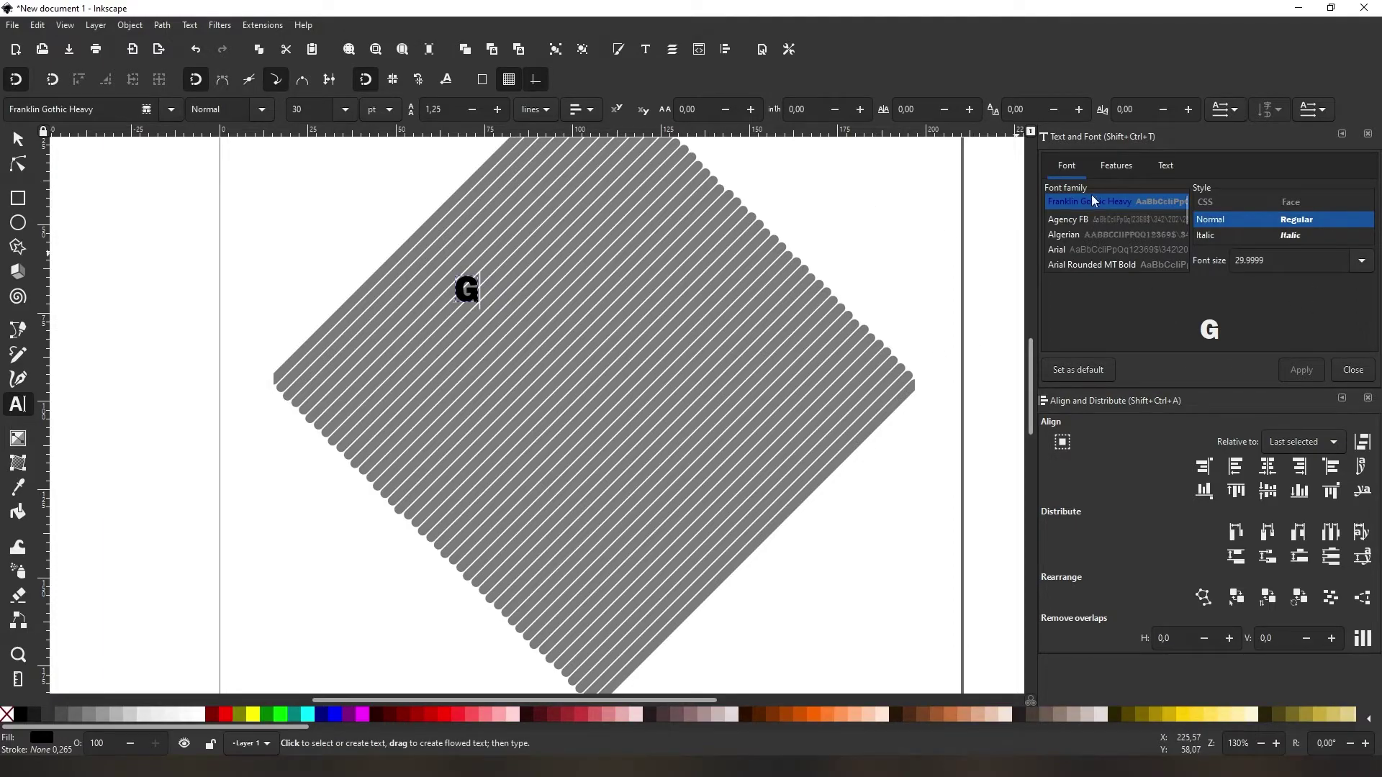
- Try Agency FB and Franklin Gothic Book, then reapply Franklin Gothic Heavy to the G
left_click(1098, 223)
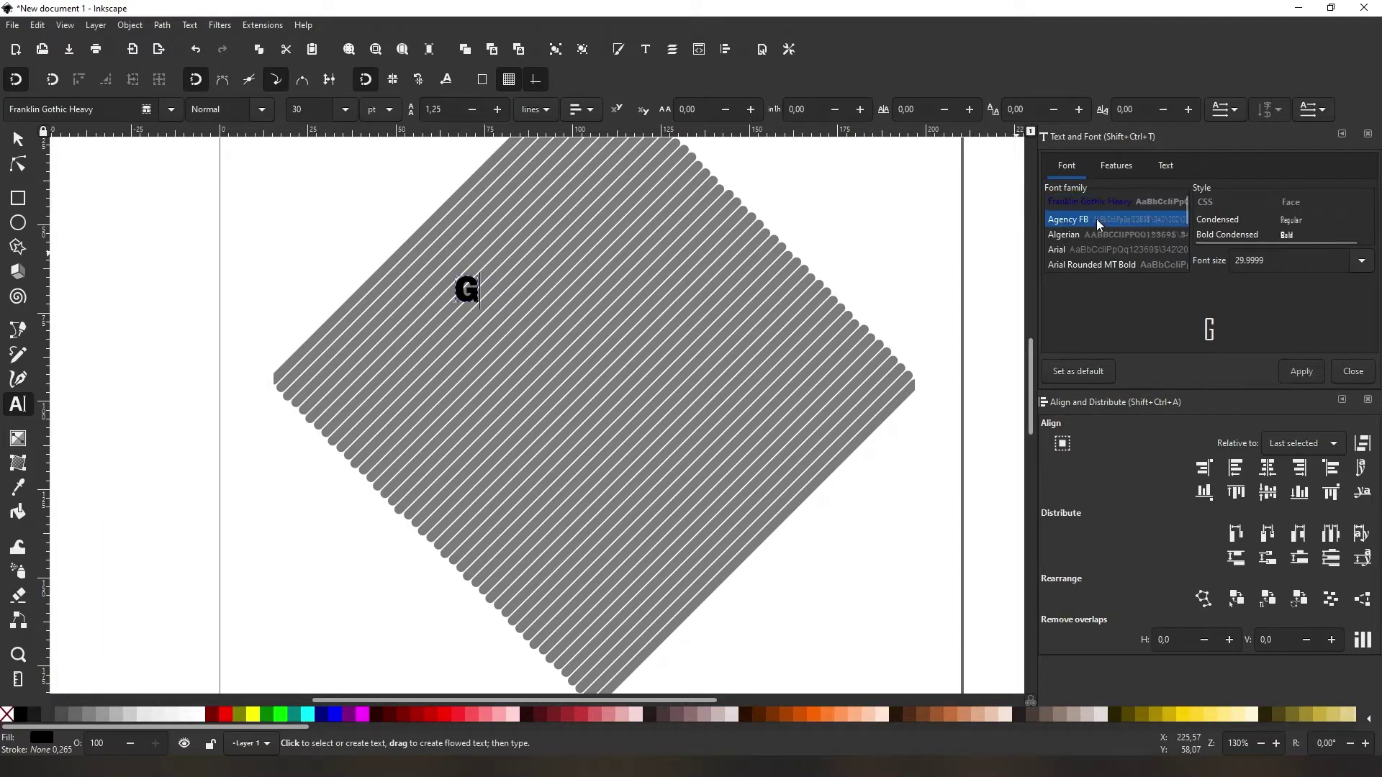
left_click(1292, 370)
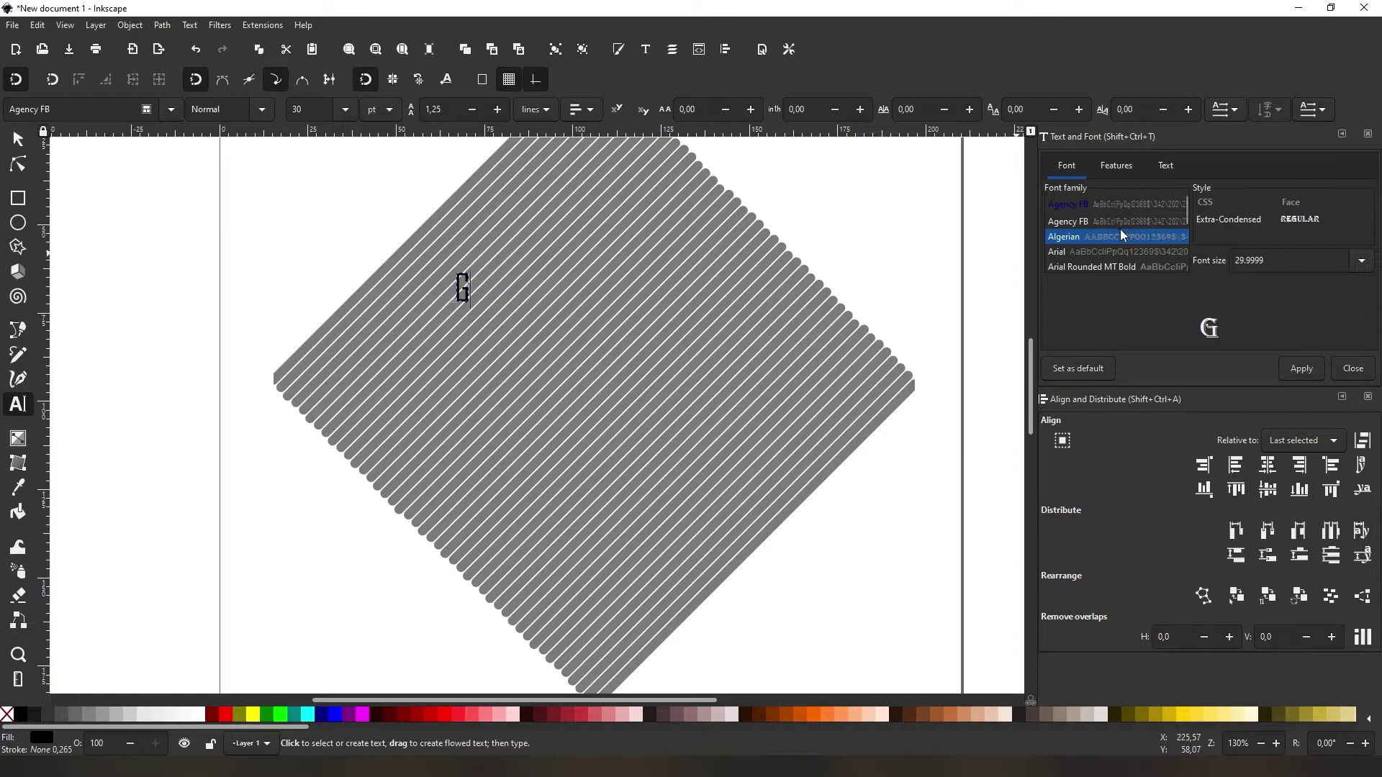
scroll(1121, 232, "down", 10)
left_click(1122, 233)
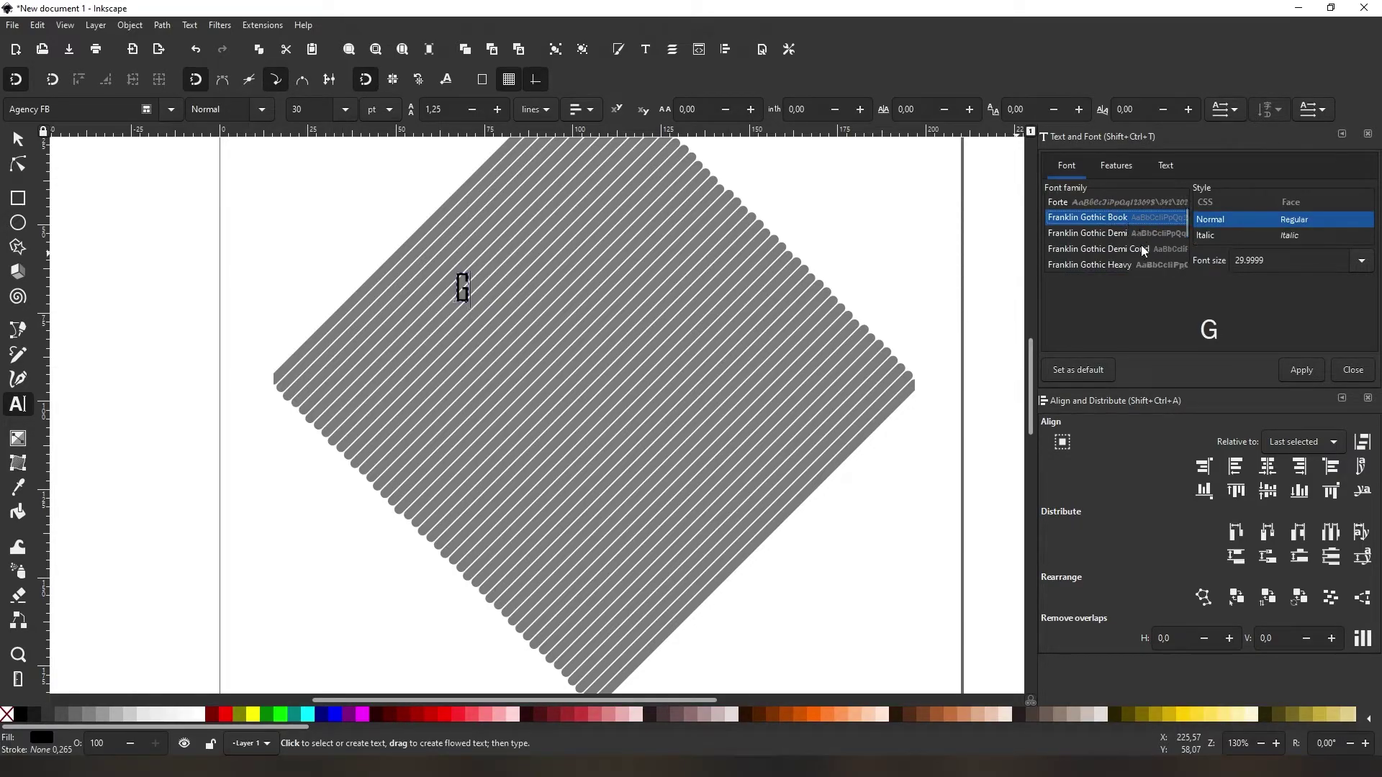
scroll(1142, 245, "down", 1)
left_click(1142, 245)
left_click(1304, 368)
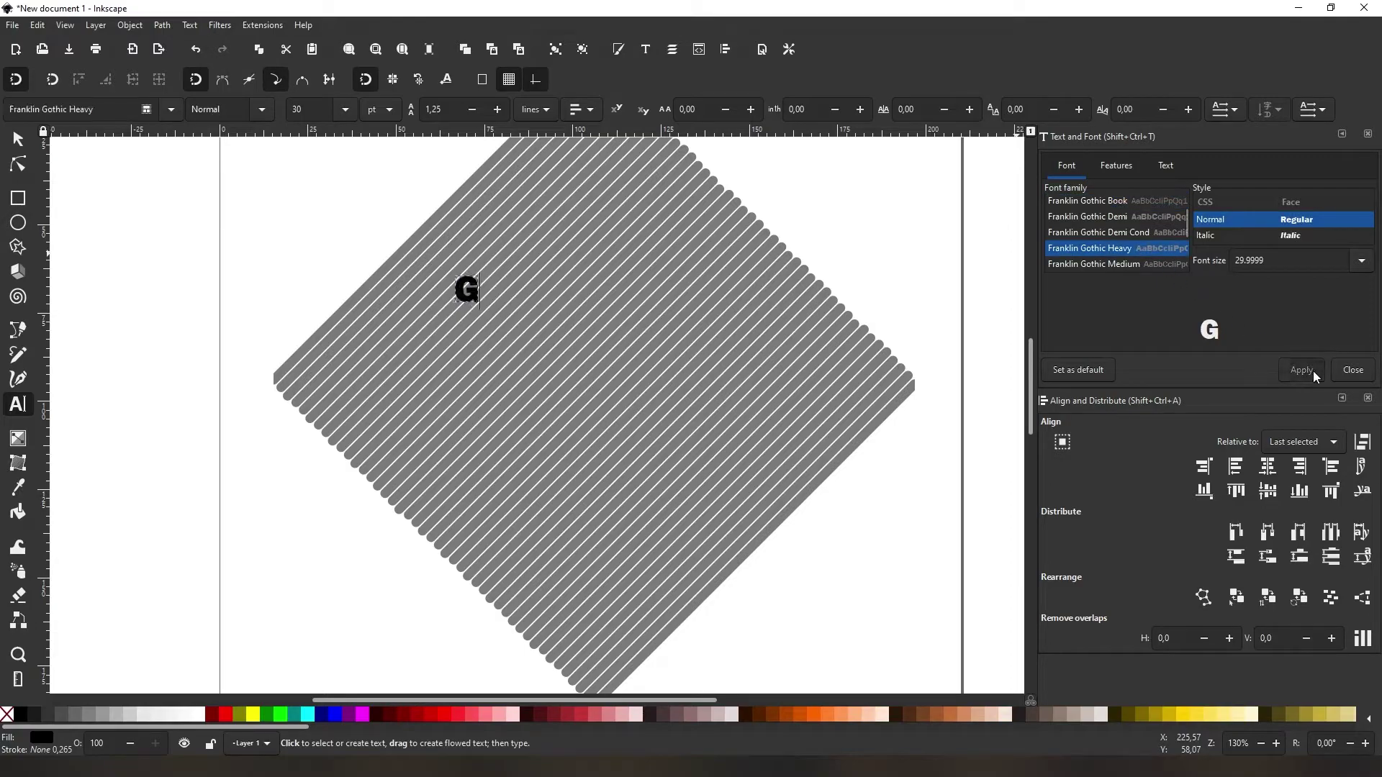
left_click(15, 139)
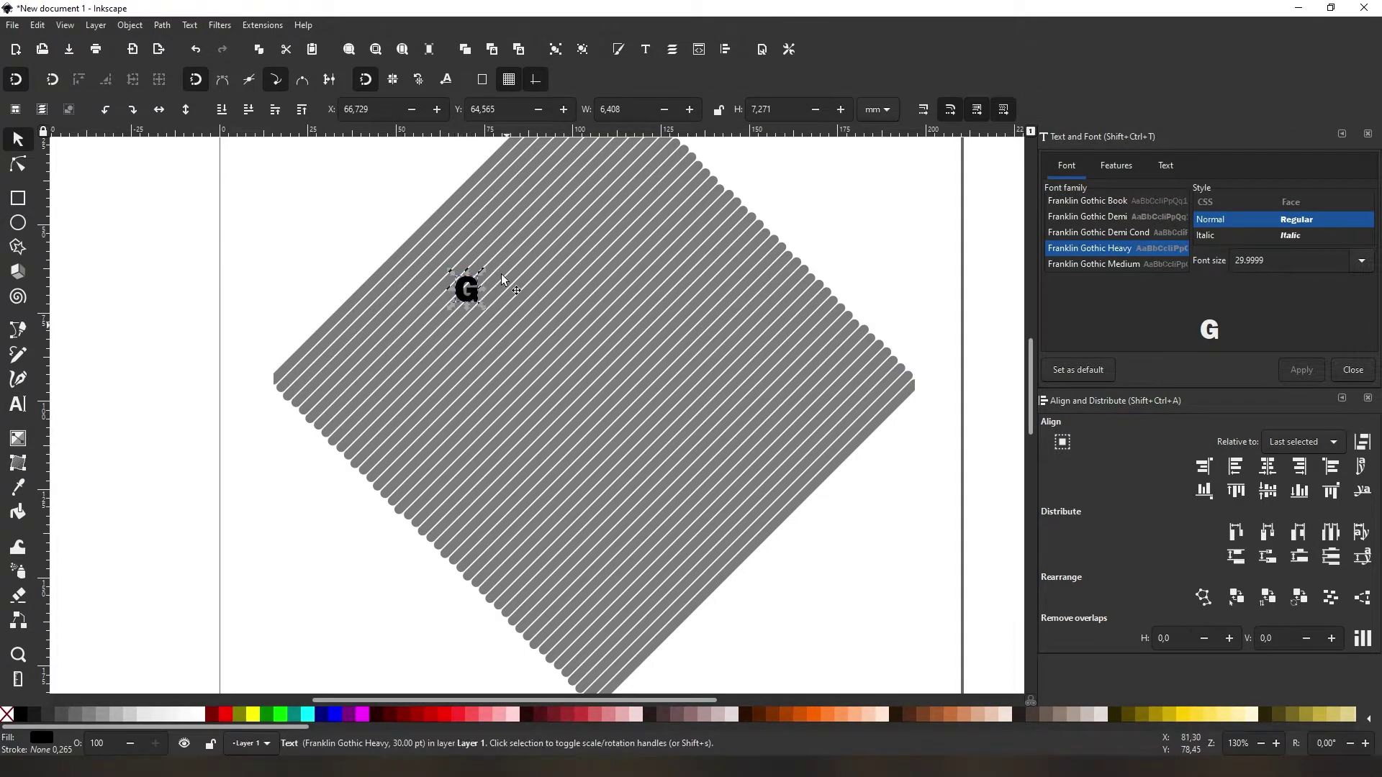
- Convert the G text to a path and ungroup it into separate paths
left_click(1368, 133)
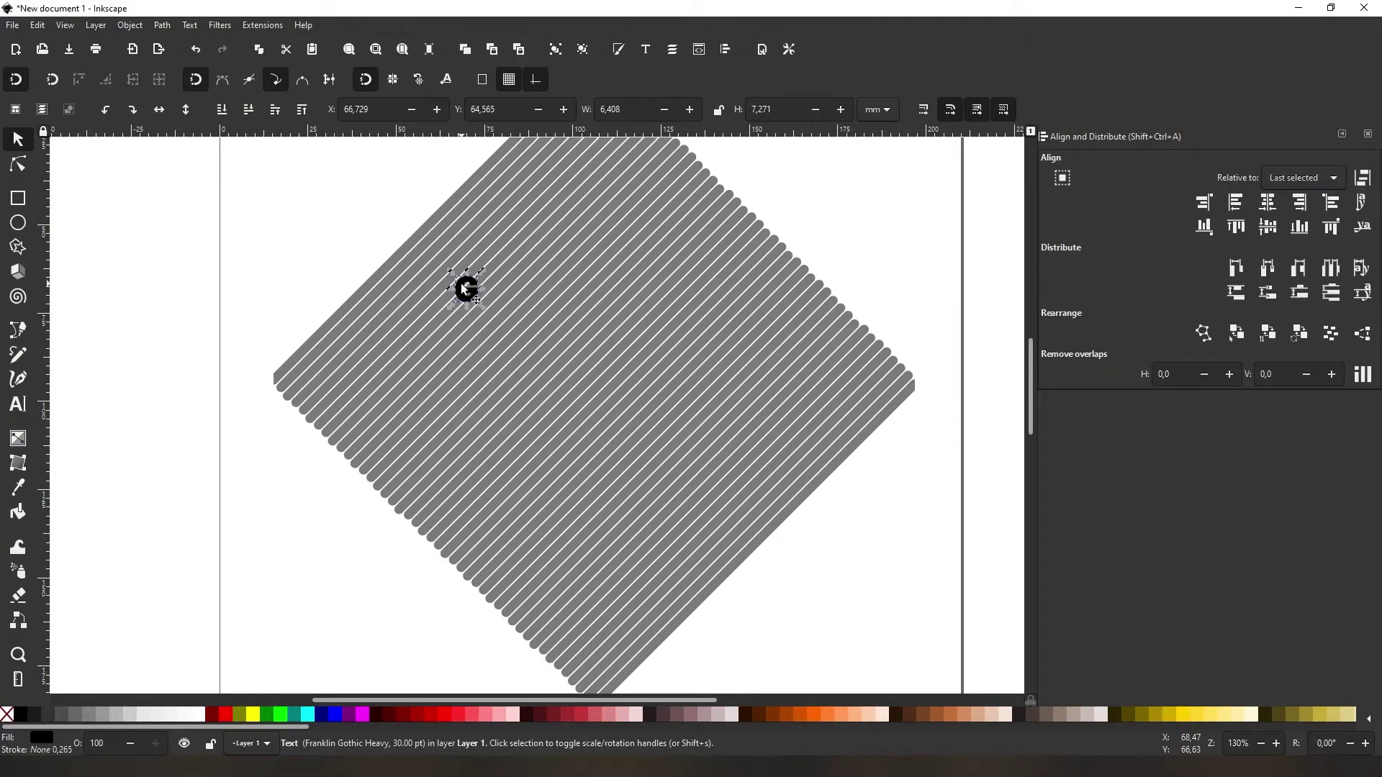
left_click(164, 25)
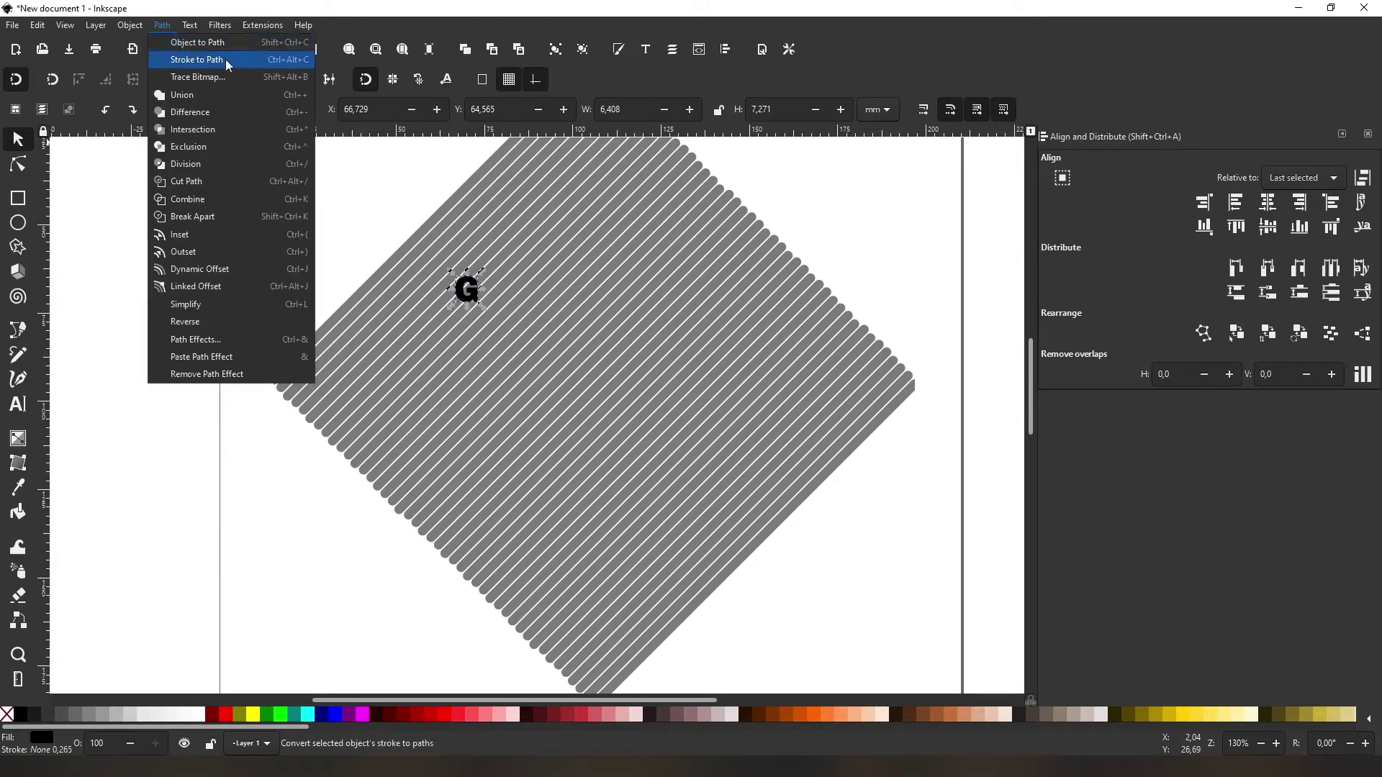
left_click(218, 42)
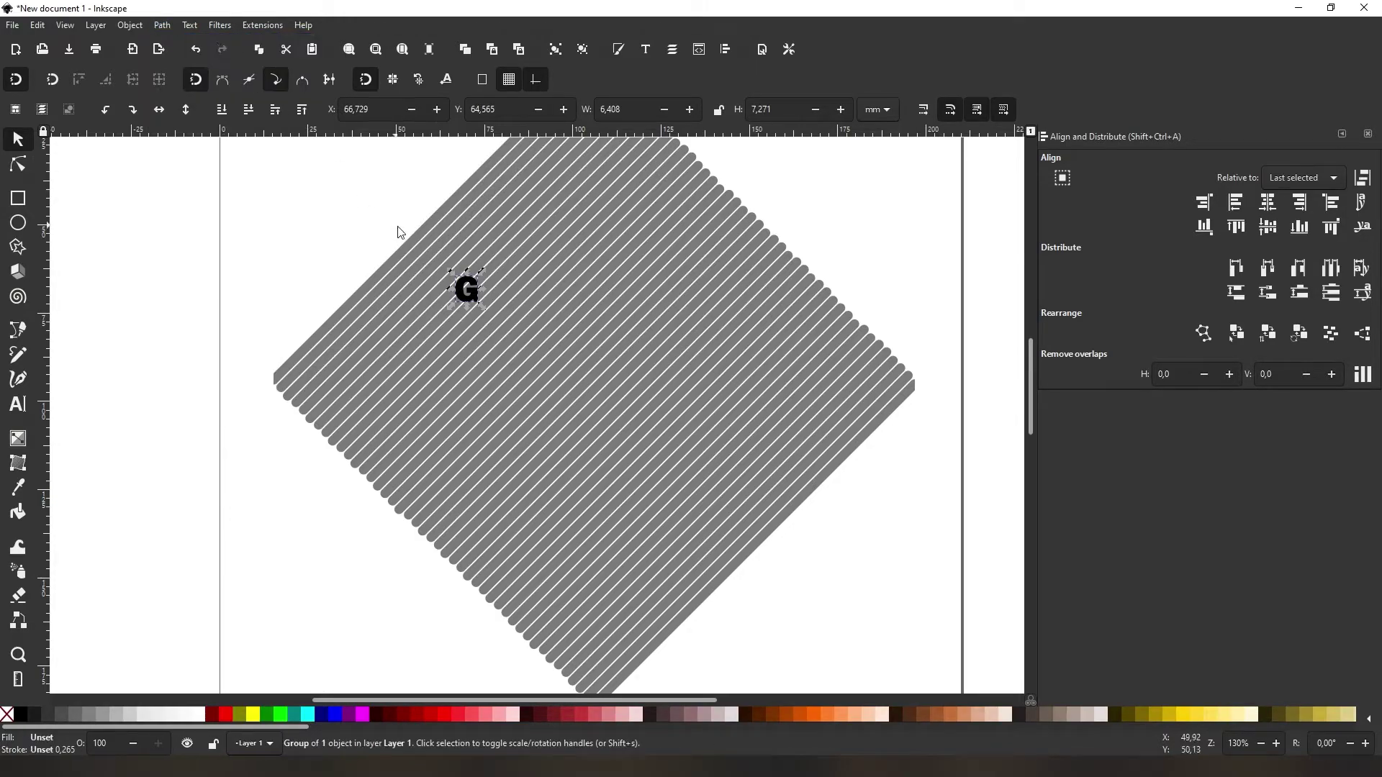
left_click(171, 29)
left_click(196, 59)
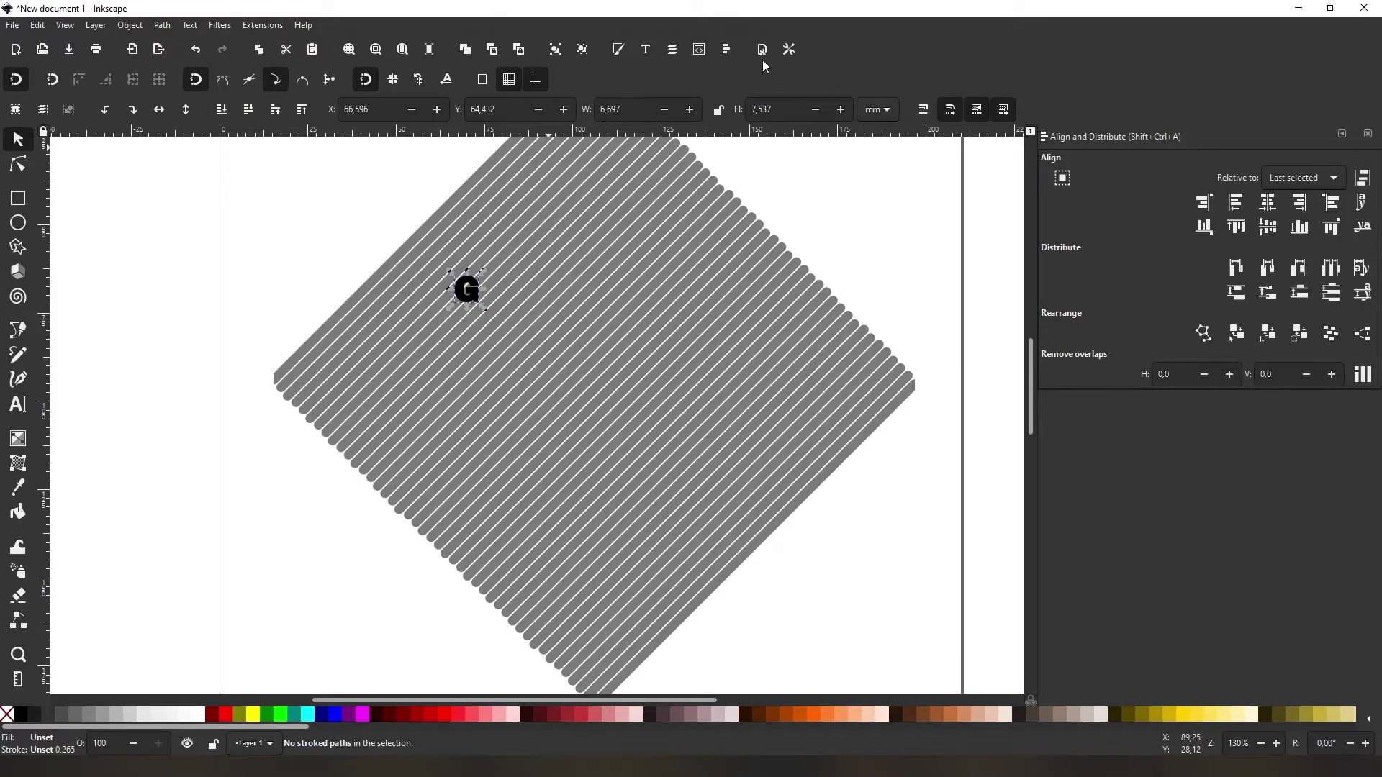
left_click(581, 50)
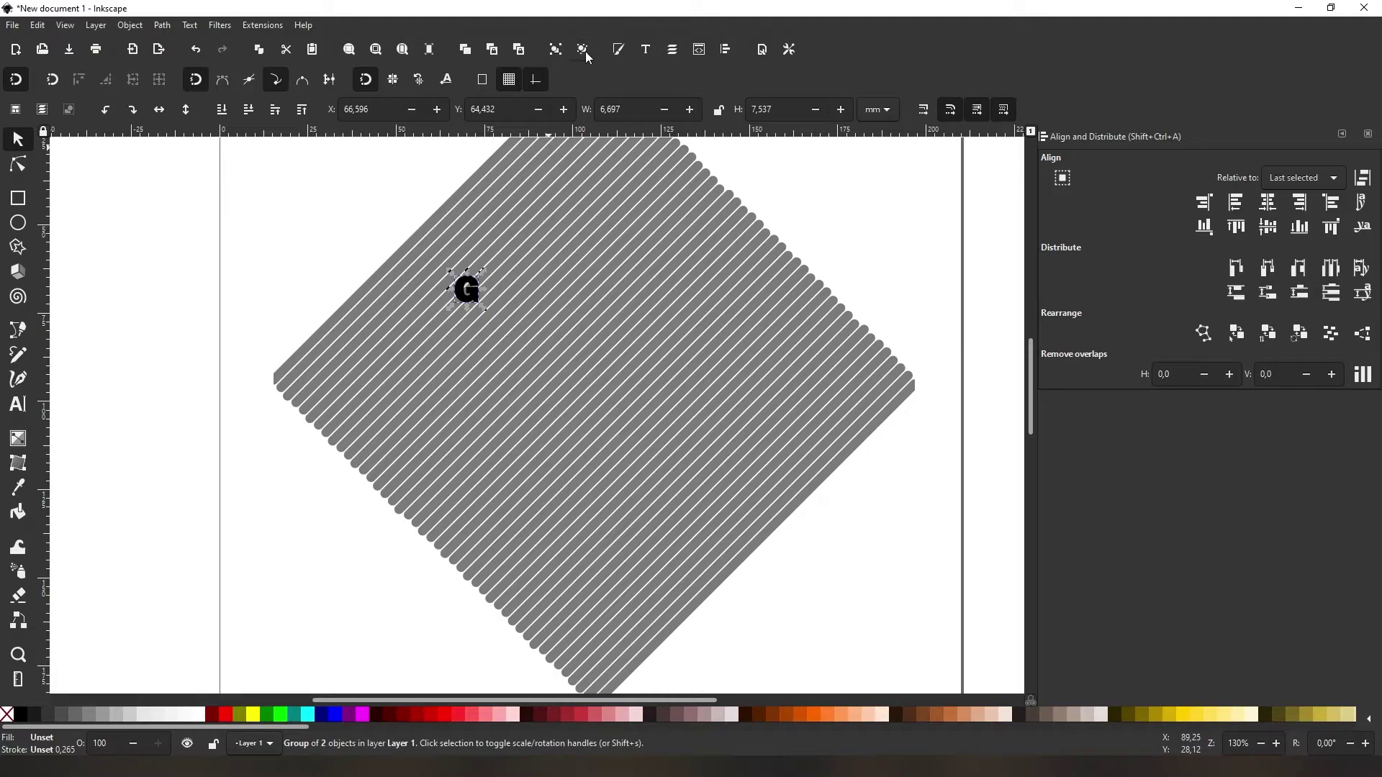
left_click(585, 50)
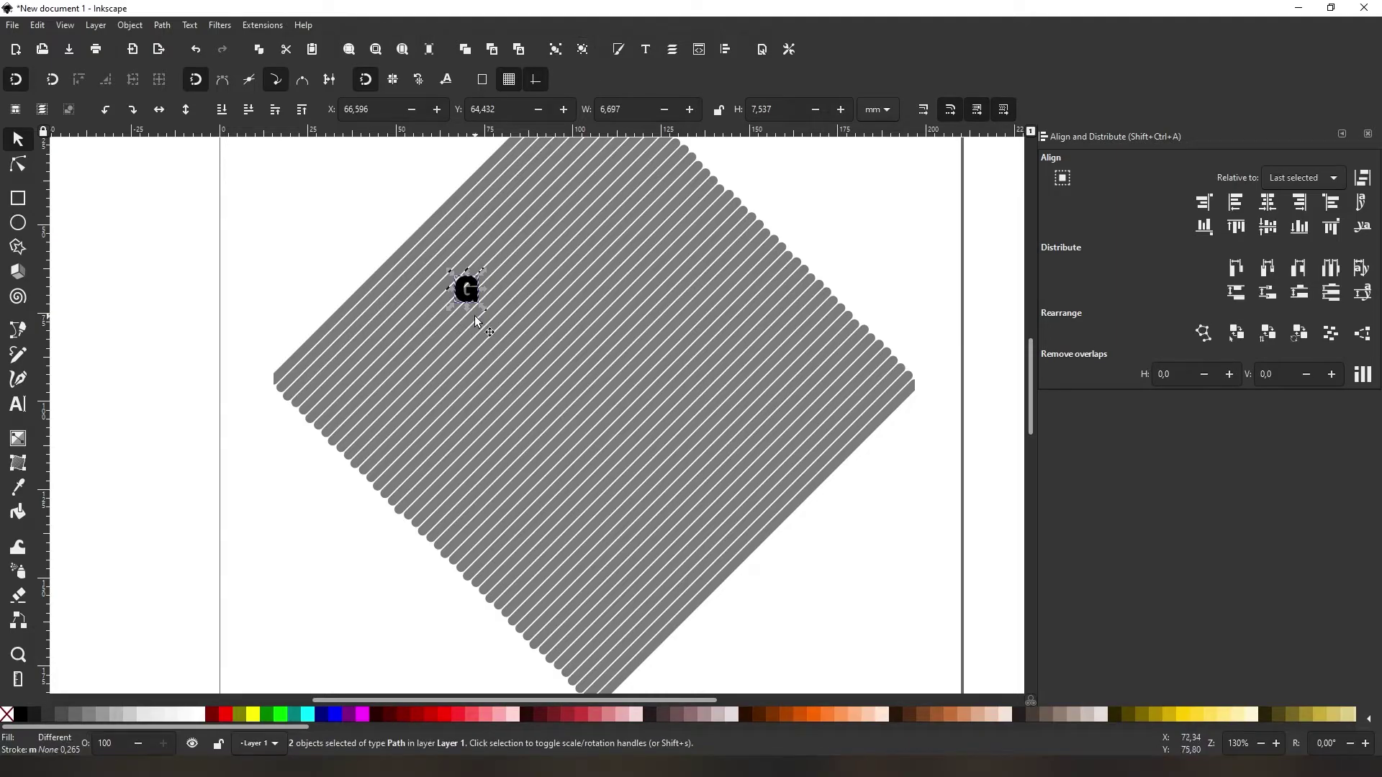
- Enlarge the G to about 92.7 × 105.2 mm, centred over the striped diamond
left_click_drag(484, 307, 616, 453)
left_click_drag(575, 305, 663, 354)
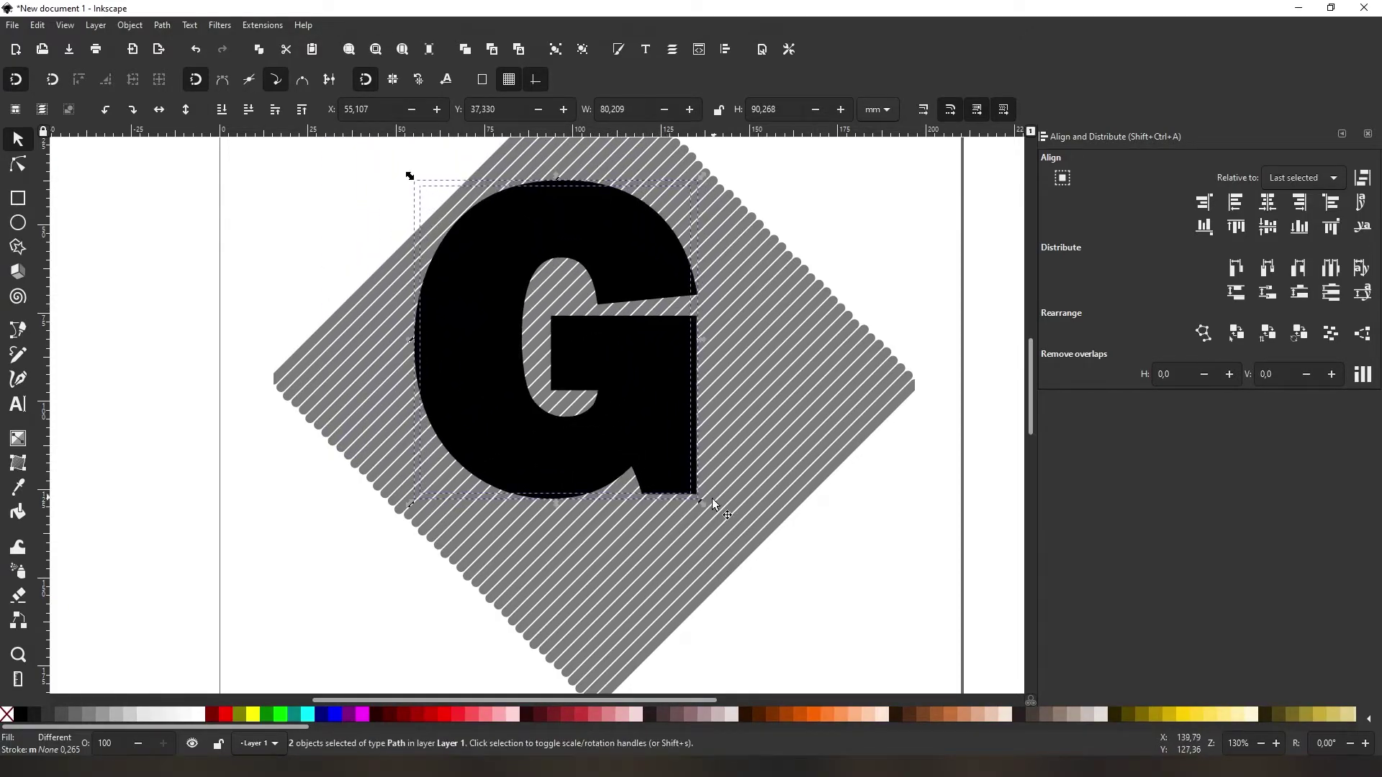
left_click_drag(712, 500, 740, 524)
left_click_drag(692, 436, 714, 460)
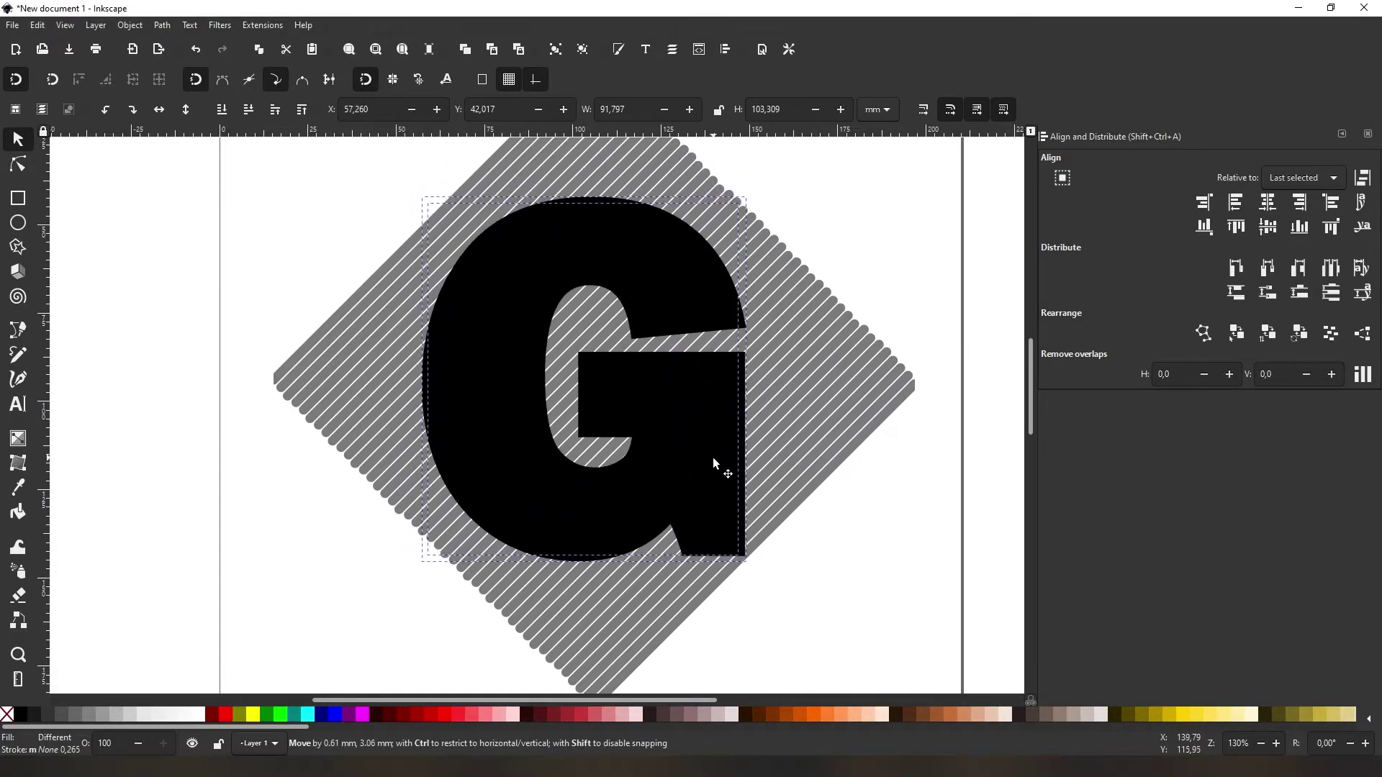
left_click_drag(417, 192, 395, 185)
left_click_drag(626, 378, 621, 369)
left_click(814, 314)
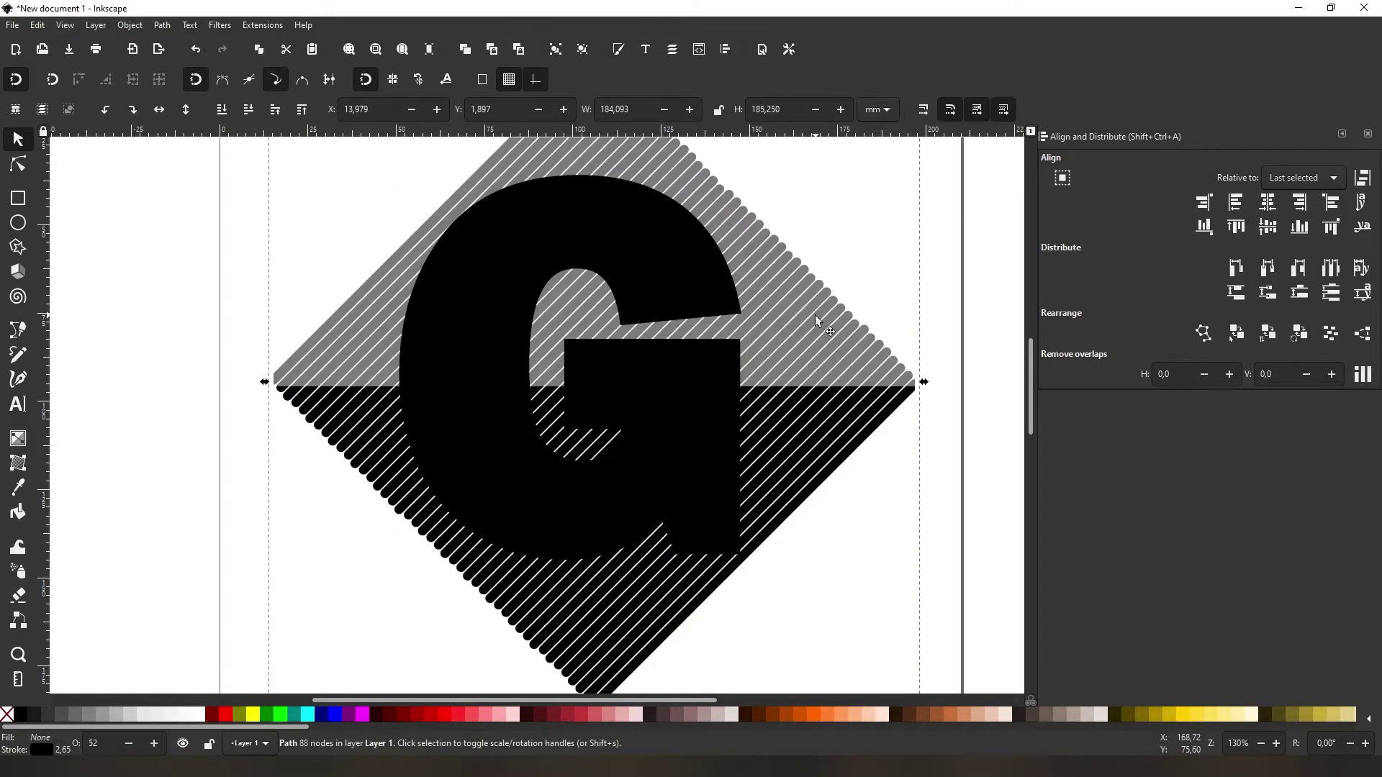
scroll(835, 279, "down", 1)
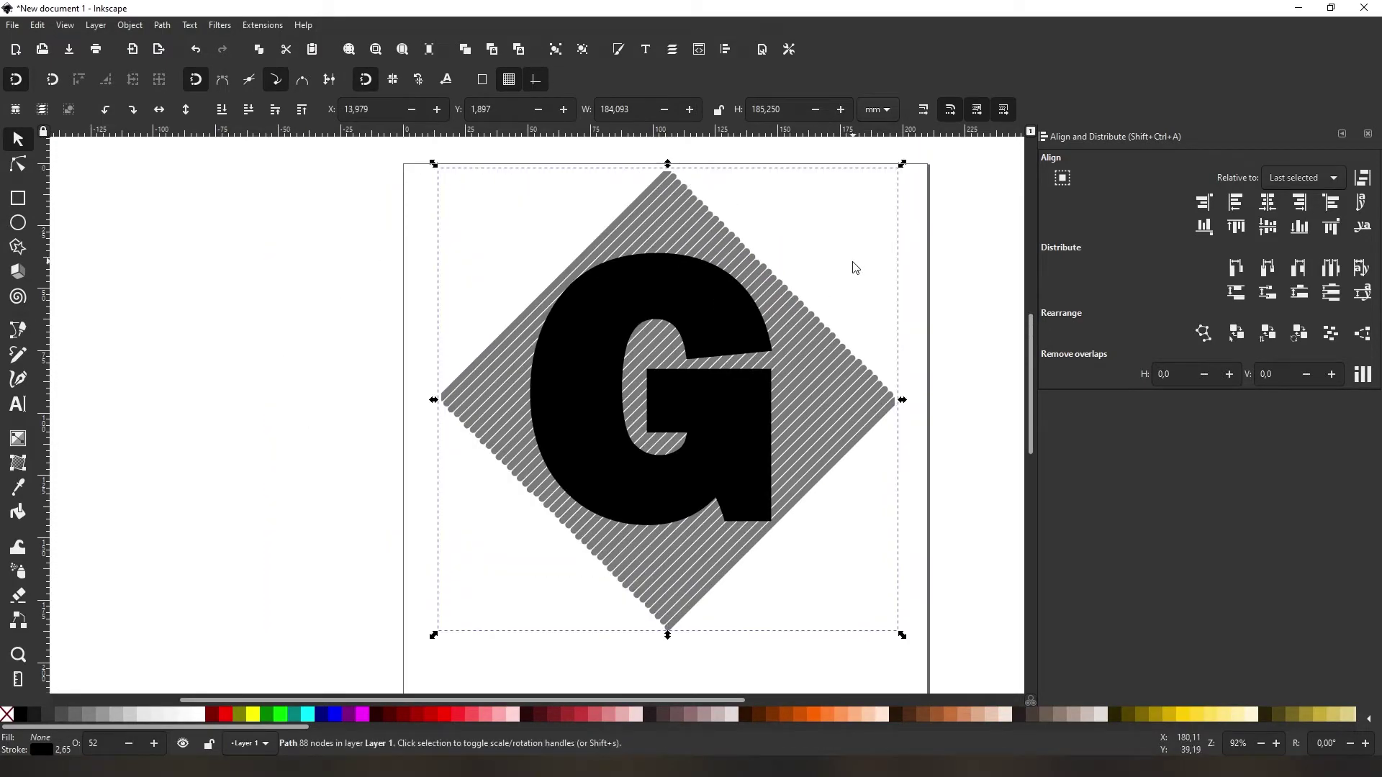
left_click(809, 347)
- Select just the G and the striped diamond together and open the Path menu
left_click(741, 333)
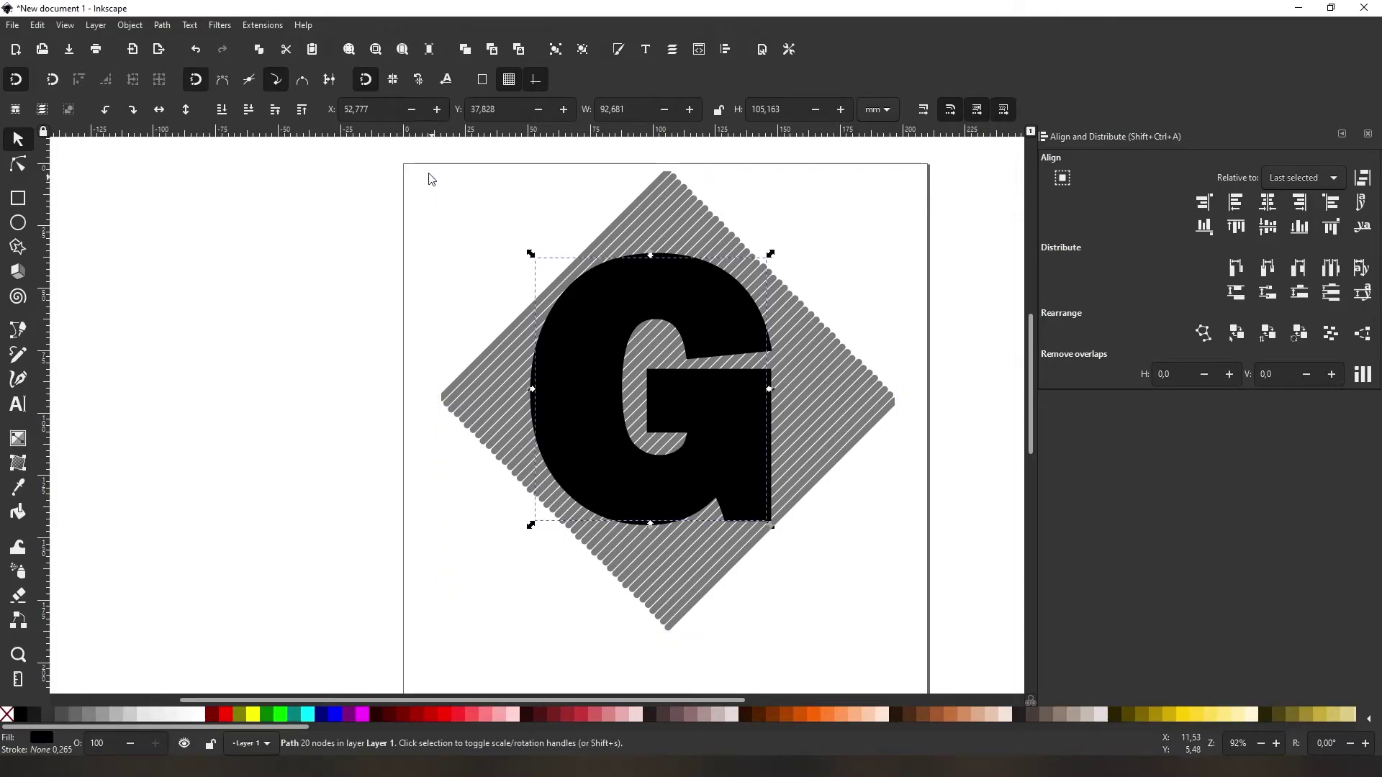
left_click_drag(370, 149, 932, 629)
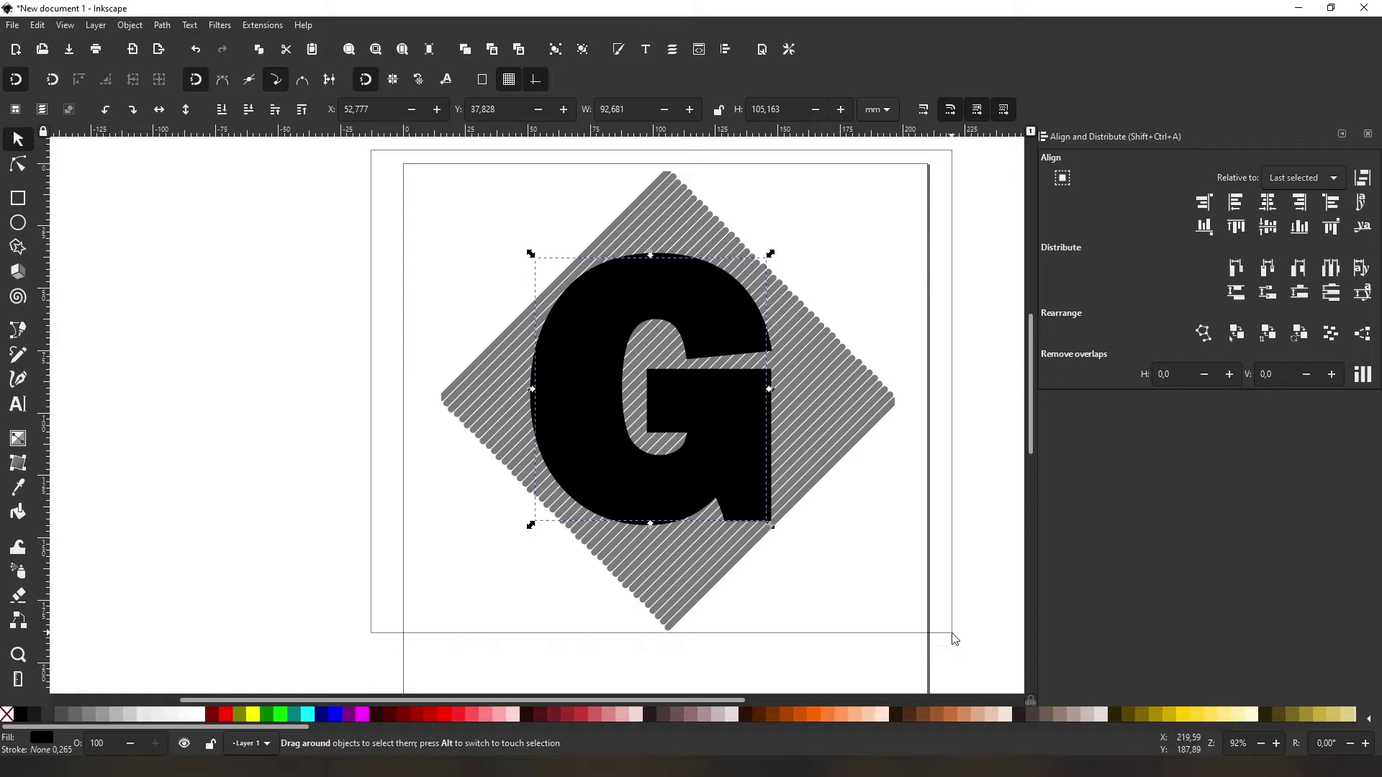
left_click_drag(965, 677, 964, 648)
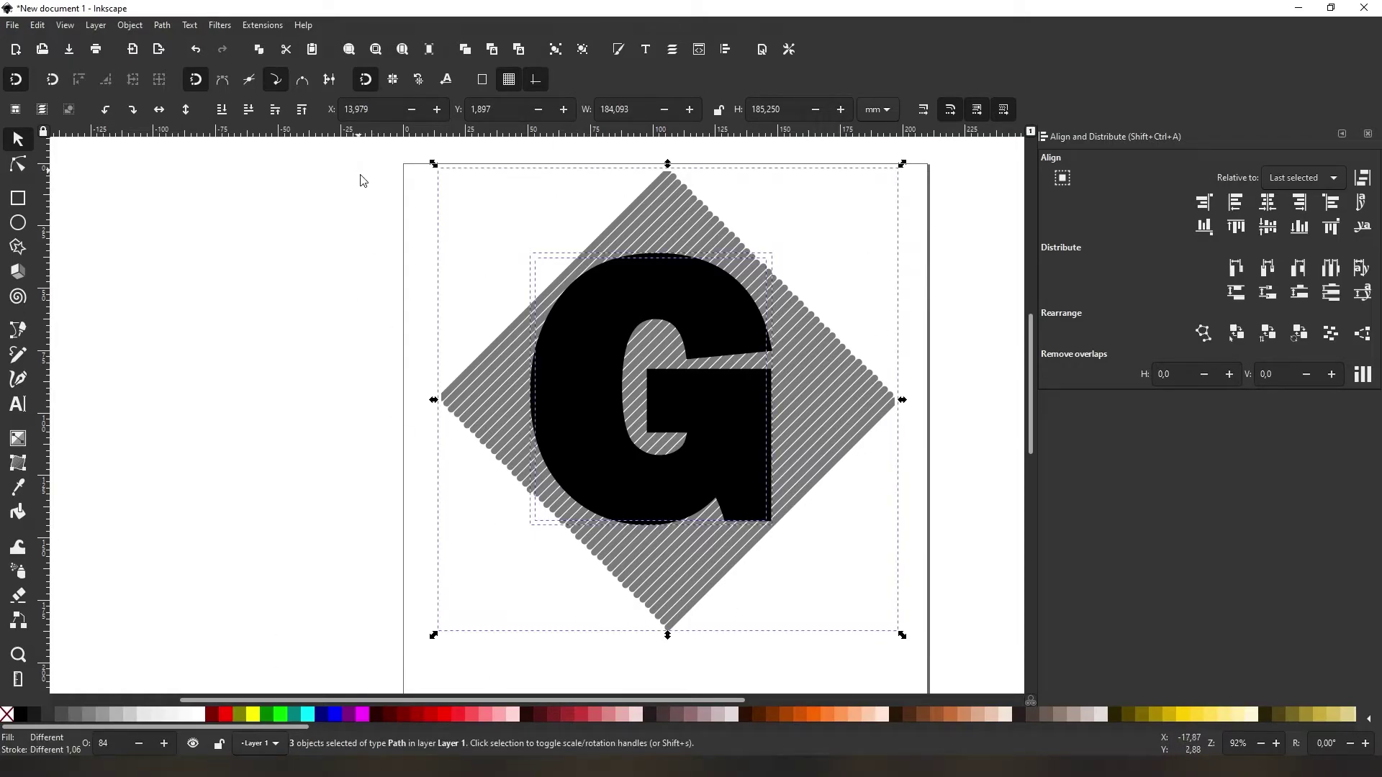
left_click(414, 285)
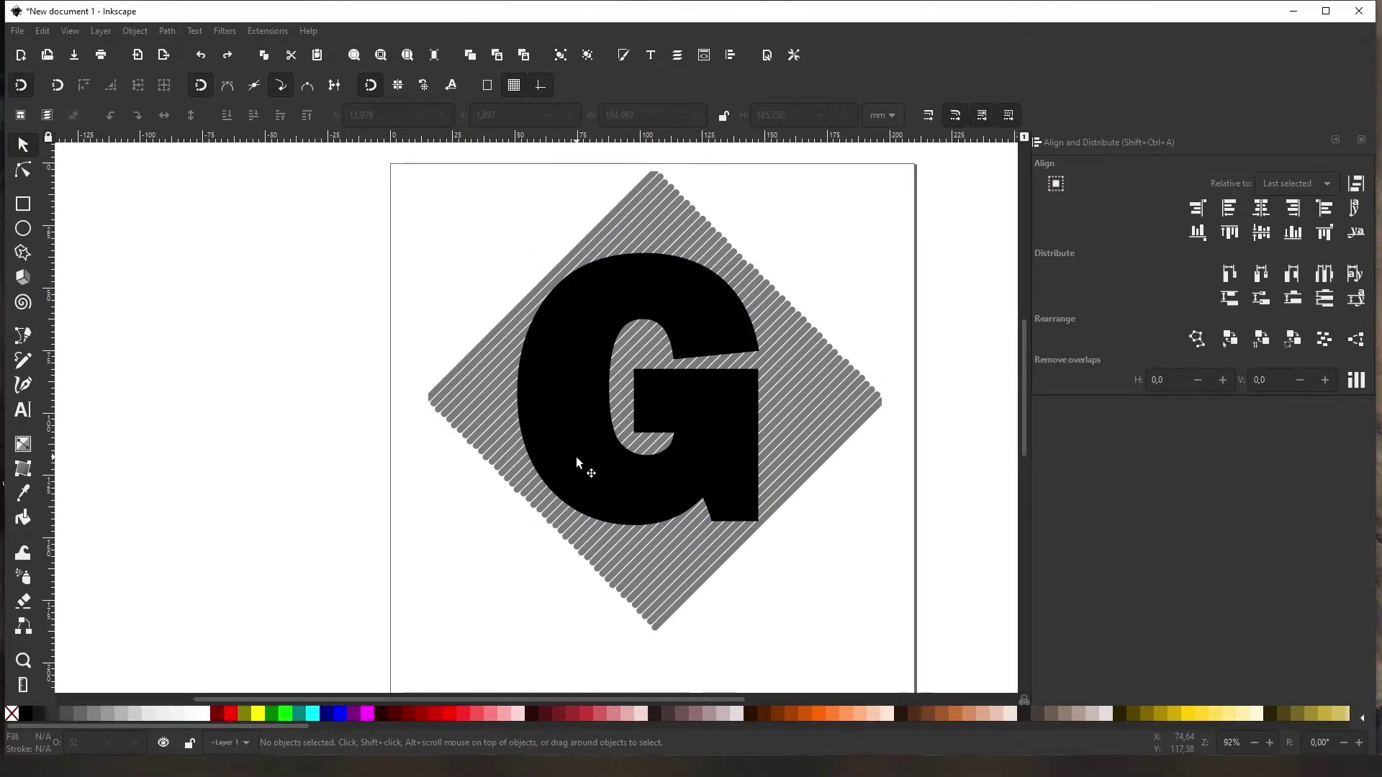
left_click(577, 458)
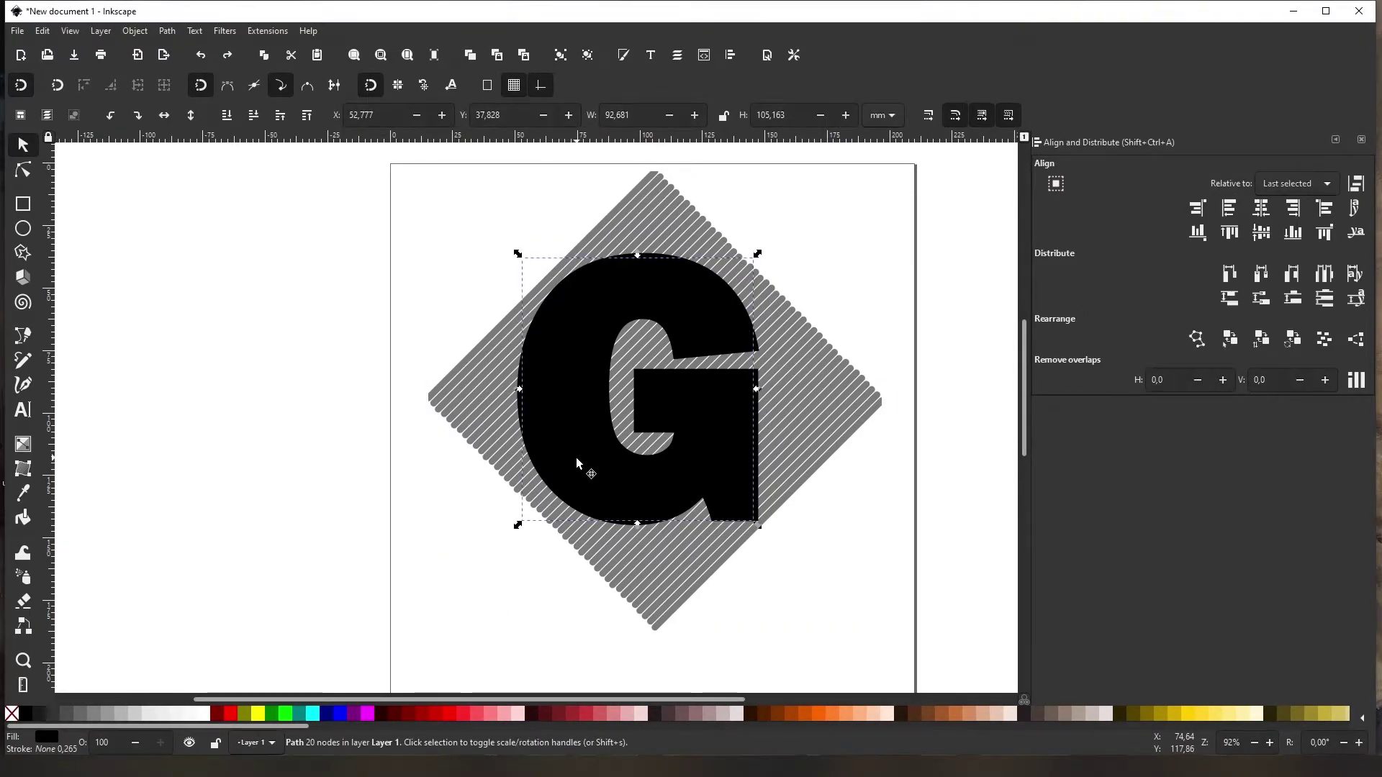
left_click(494, 397, "shift")
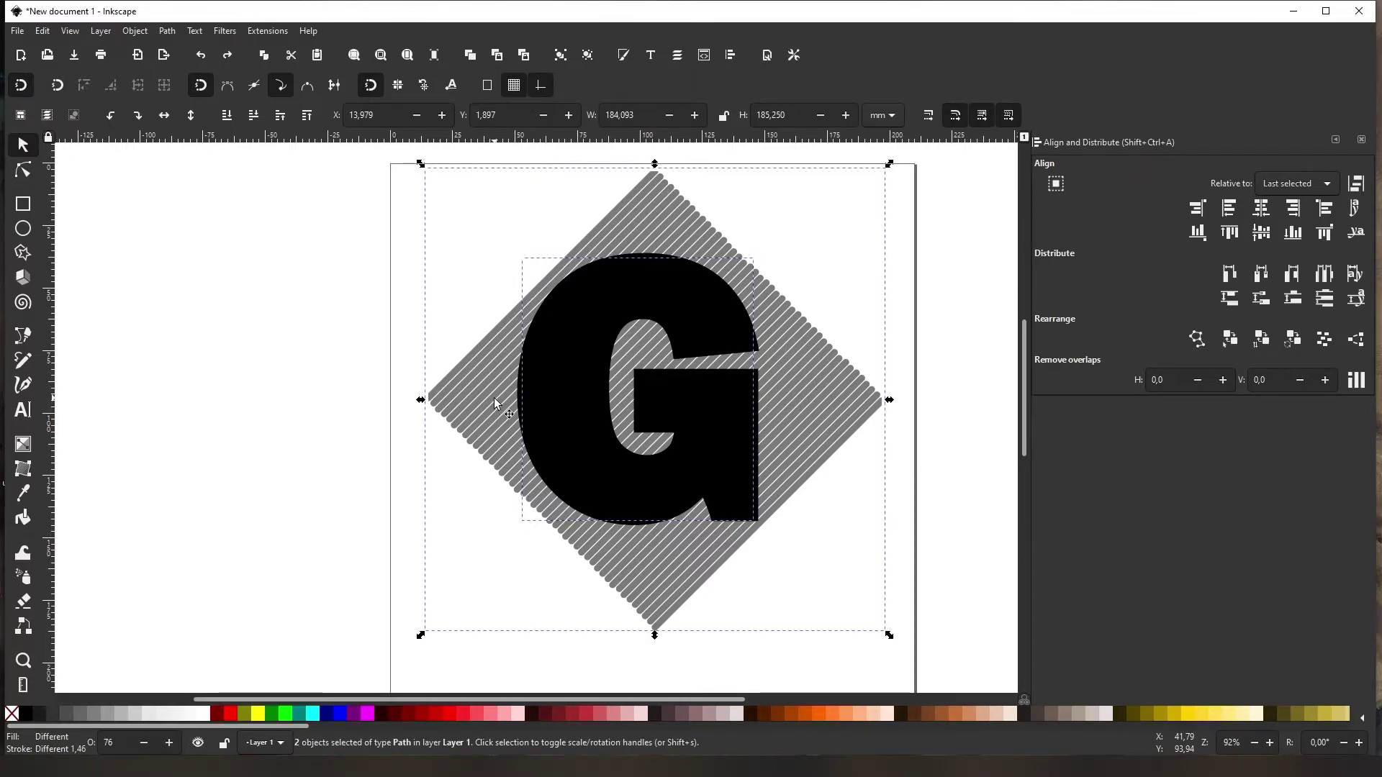
left_click(168, 31)
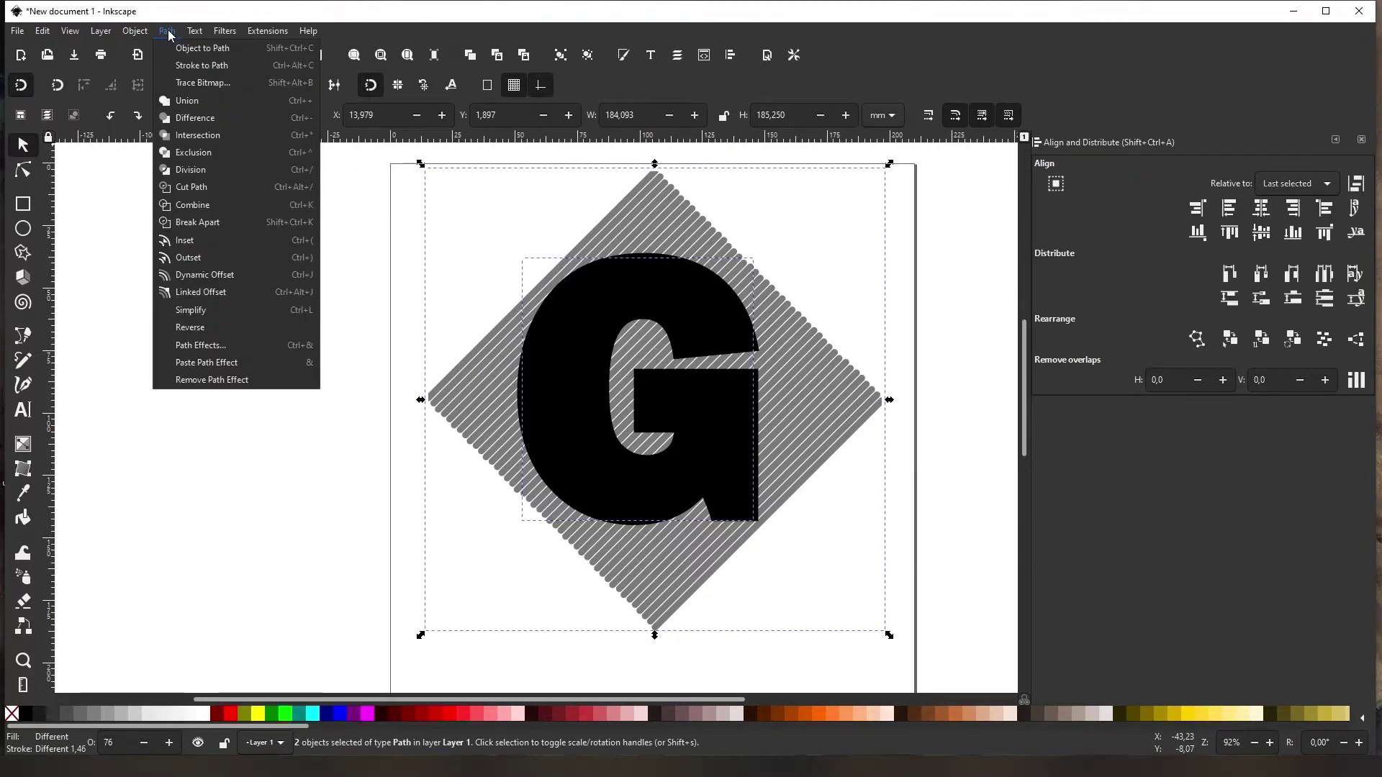
- Cut the diamond's stripes along the G outline and delete a stray crossbar piece
left_click(199, 186)
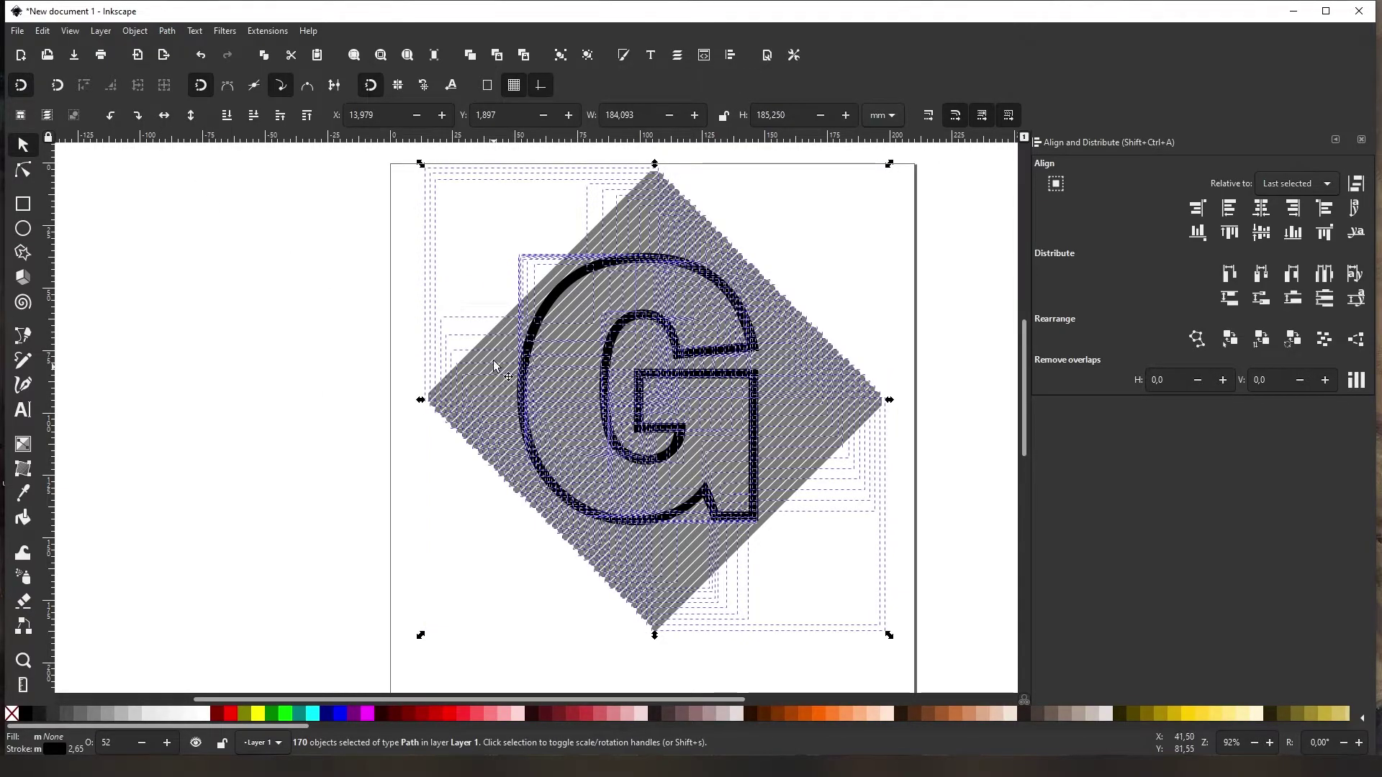
left_click(395, 279)
left_click(680, 390)
key("Delete")
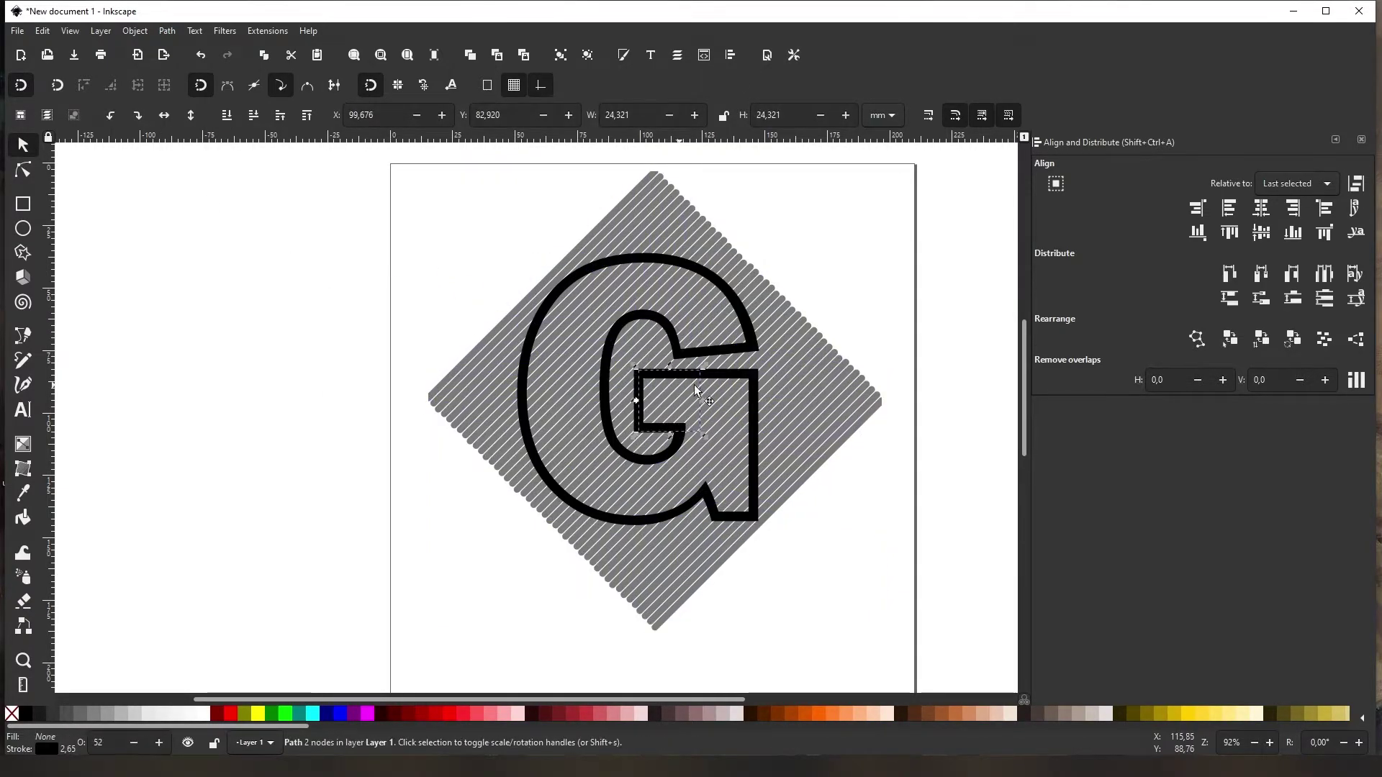
- Delete the black G outline
left_click(756, 339)
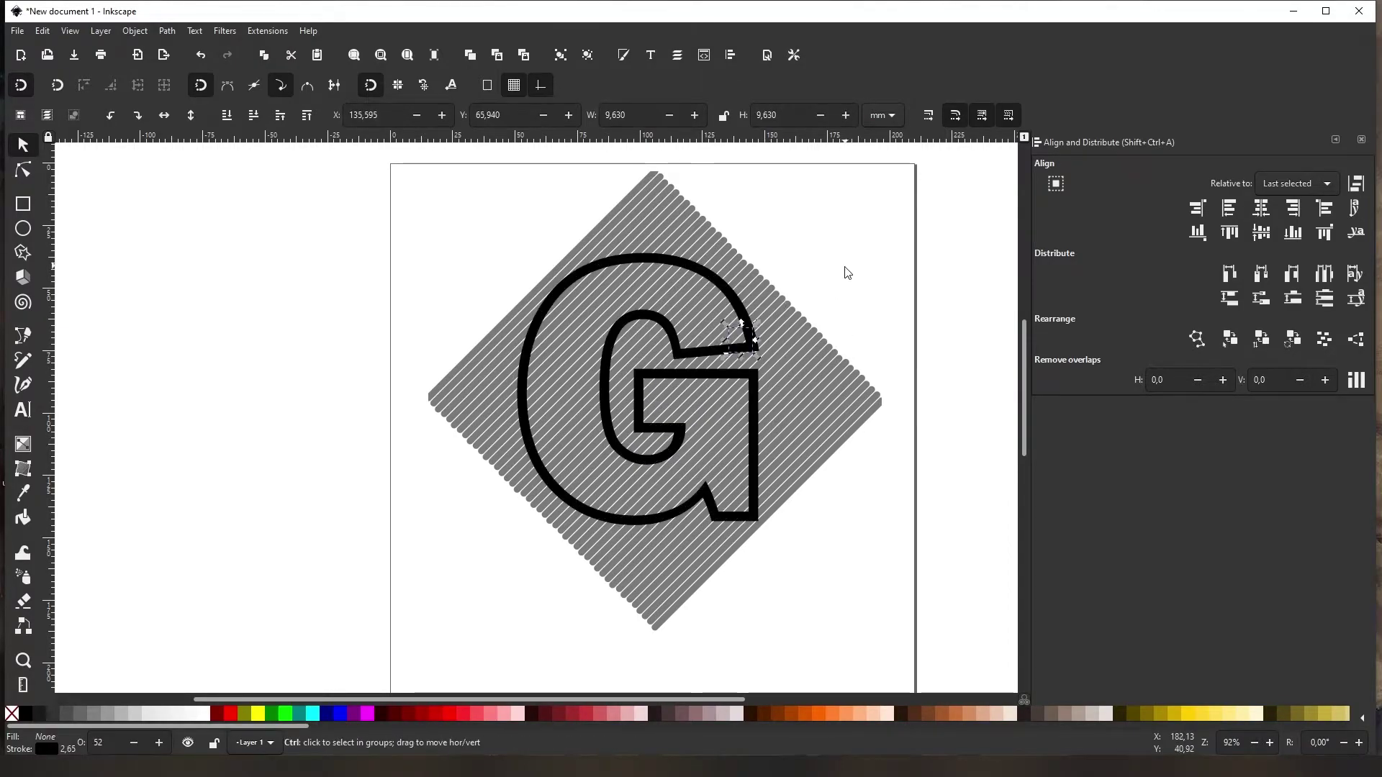
scroll(841, 277, "up", 2)
left_click(630, 349)
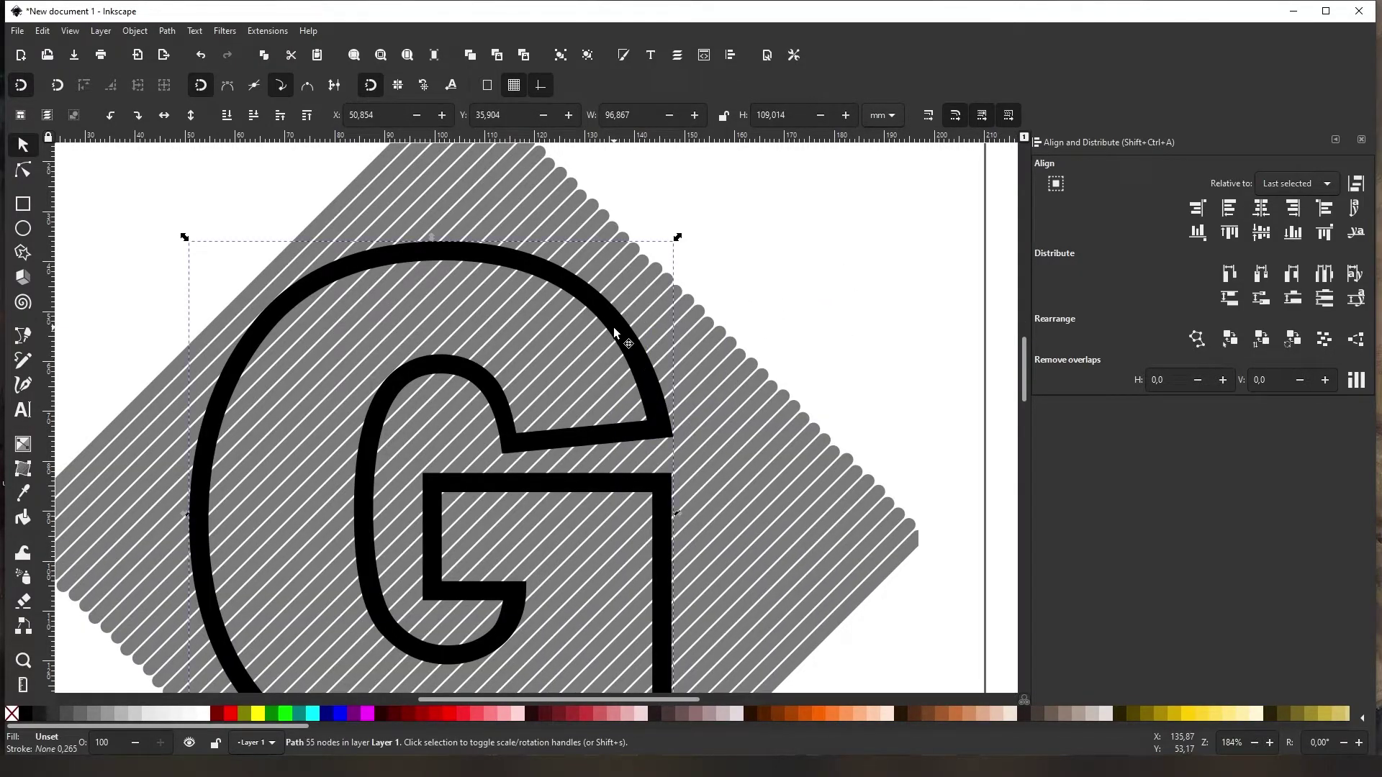
key("Delete")
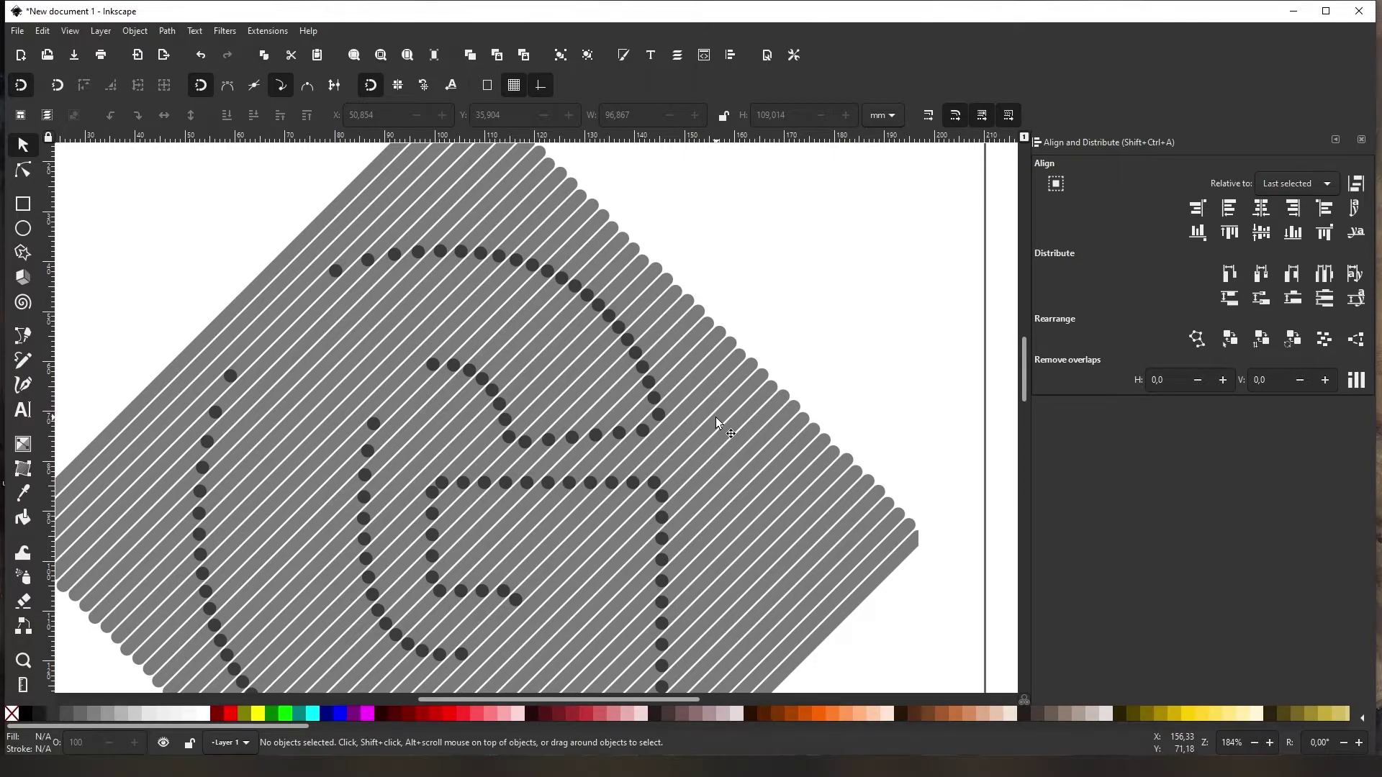
- Remove the small stripe piece at the diamond's upper left top
scroll(603, 551, "down", 6)
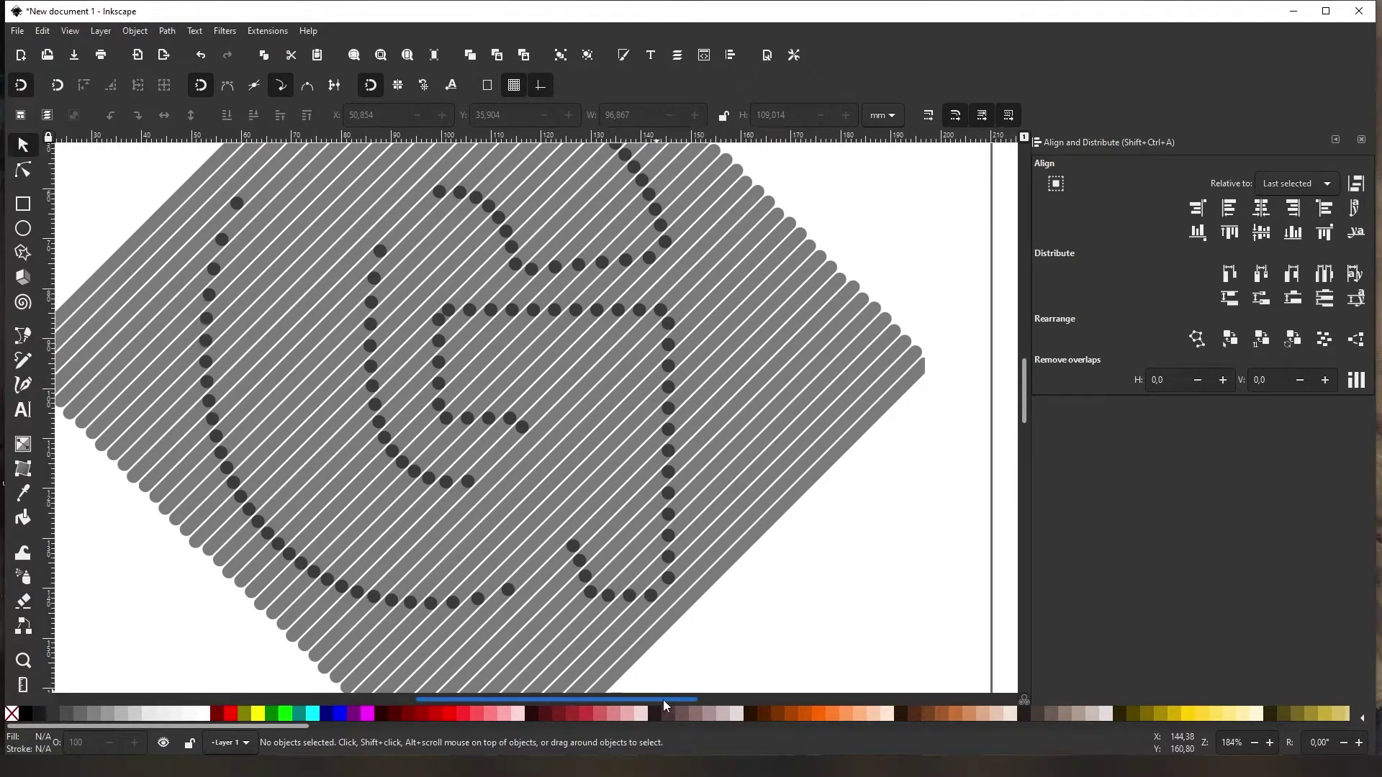
scroll(504, 504, "left", 5)
scroll(344, 308, "up", 2)
scroll(345, 308, "up", 6)
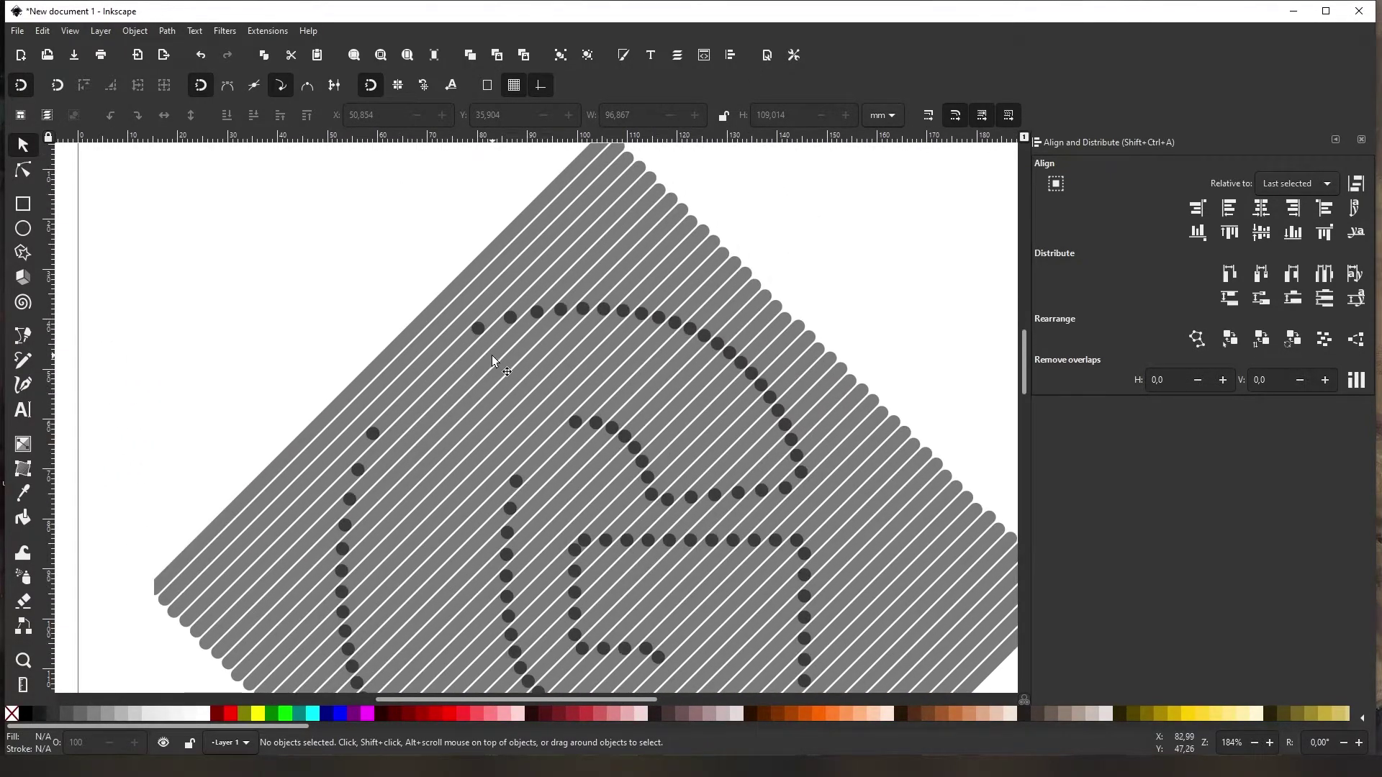
left_click(438, 308)
left_click_drag(437, 309, 488, 273)
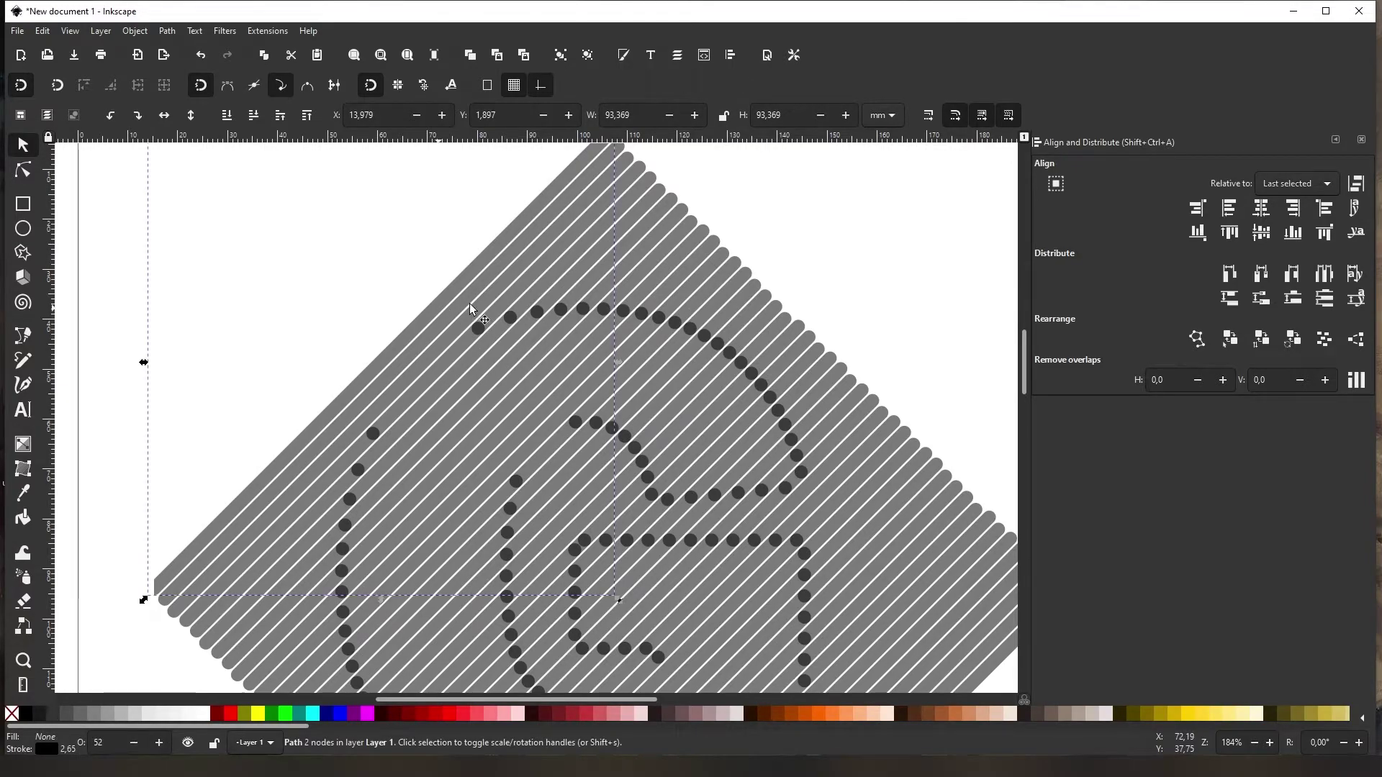
left_click(542, 249)
key("Delete")
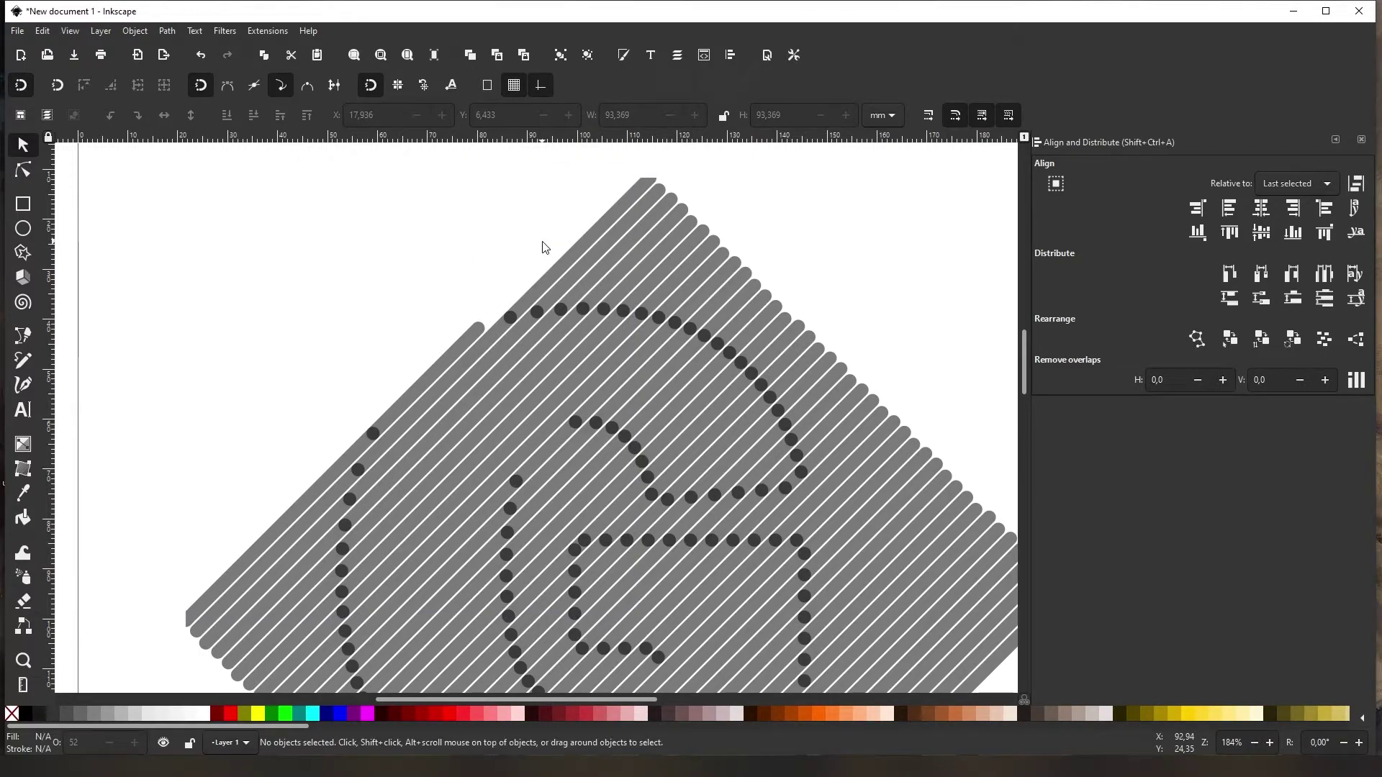
- Clear the selection and pan back over the cut drawing
left_click(611, 306)
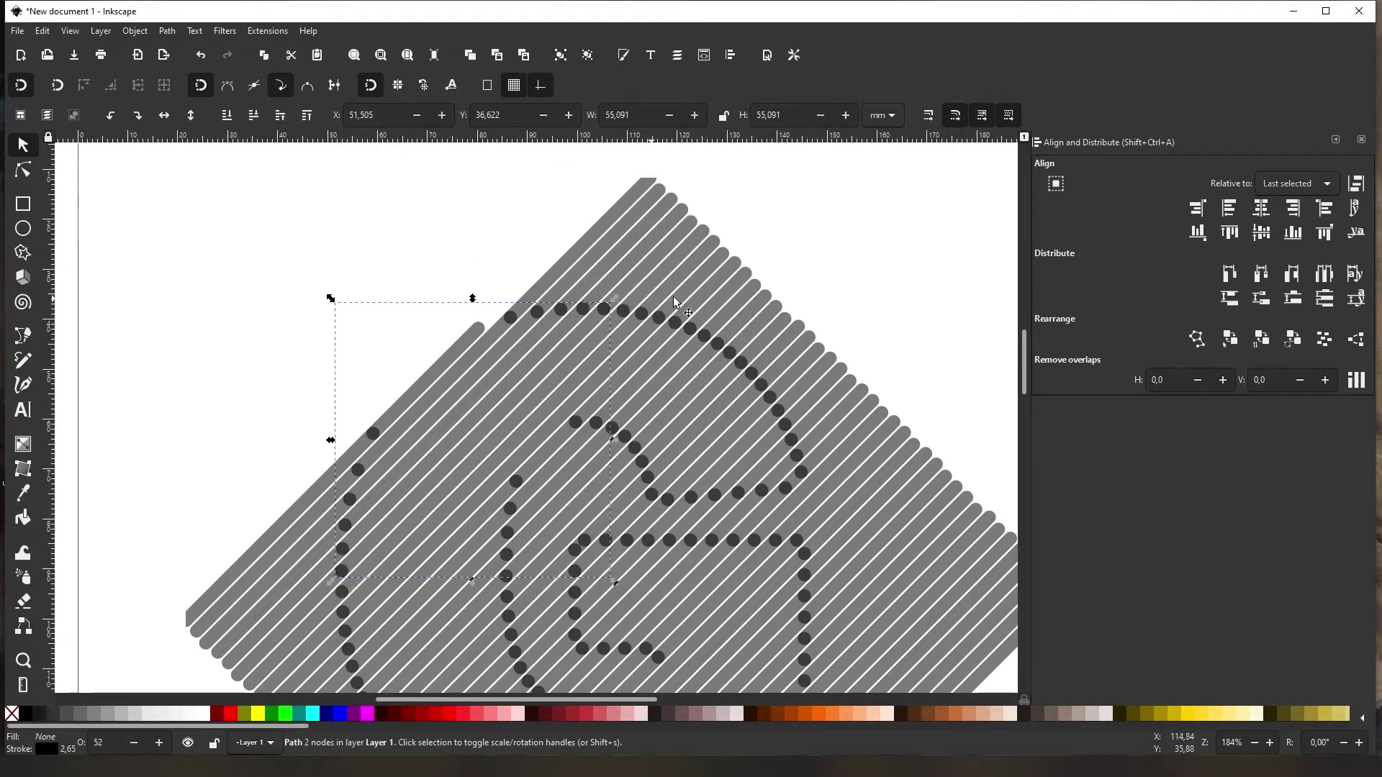
left_click(834, 247)
scroll(833, 247, "down", 1, "ctrl")
scroll(656, 637, "down", 1)
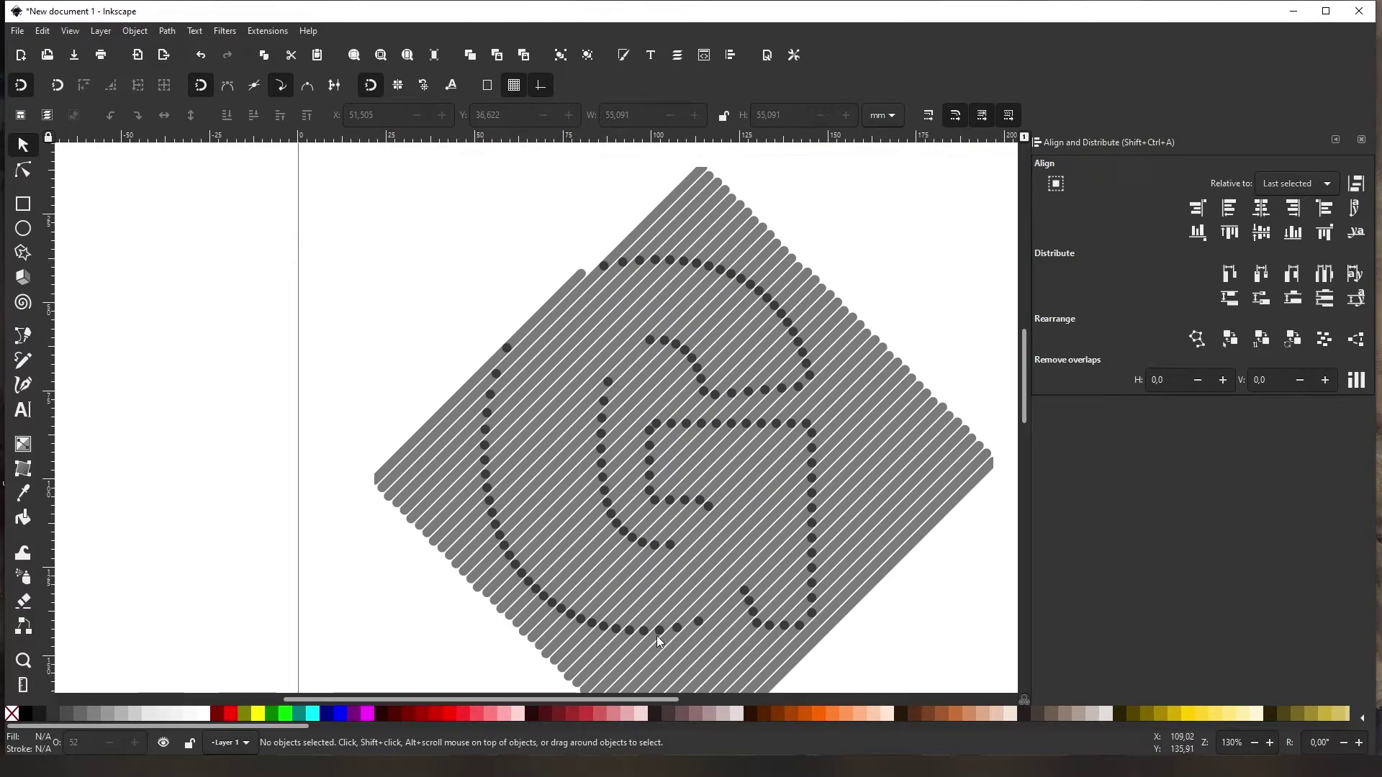
scroll(655, 702, "right", 1)
scroll(671, 700, "right", 3)
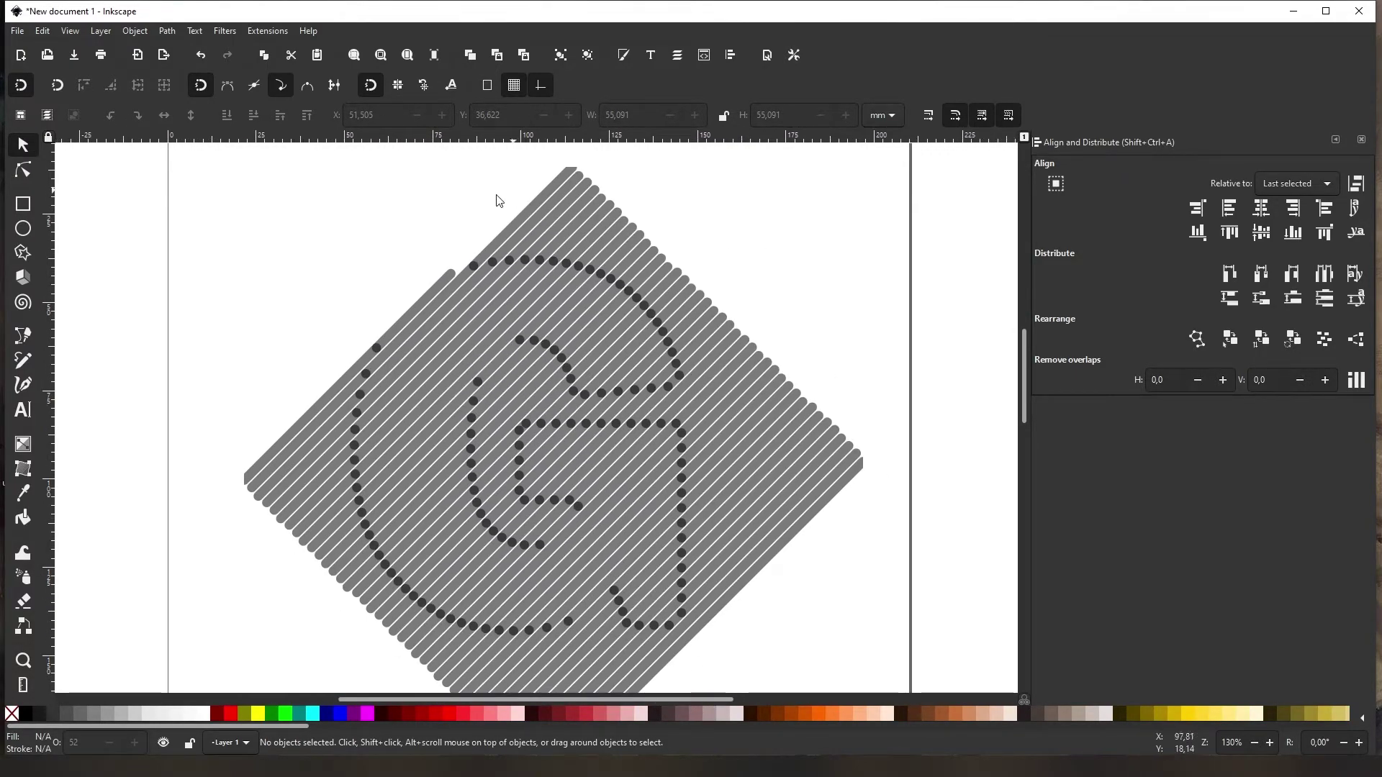
- Delete the stripes lying outside the G's lower left edge
left_click_drag(396, 238, 574, 241, "alt")
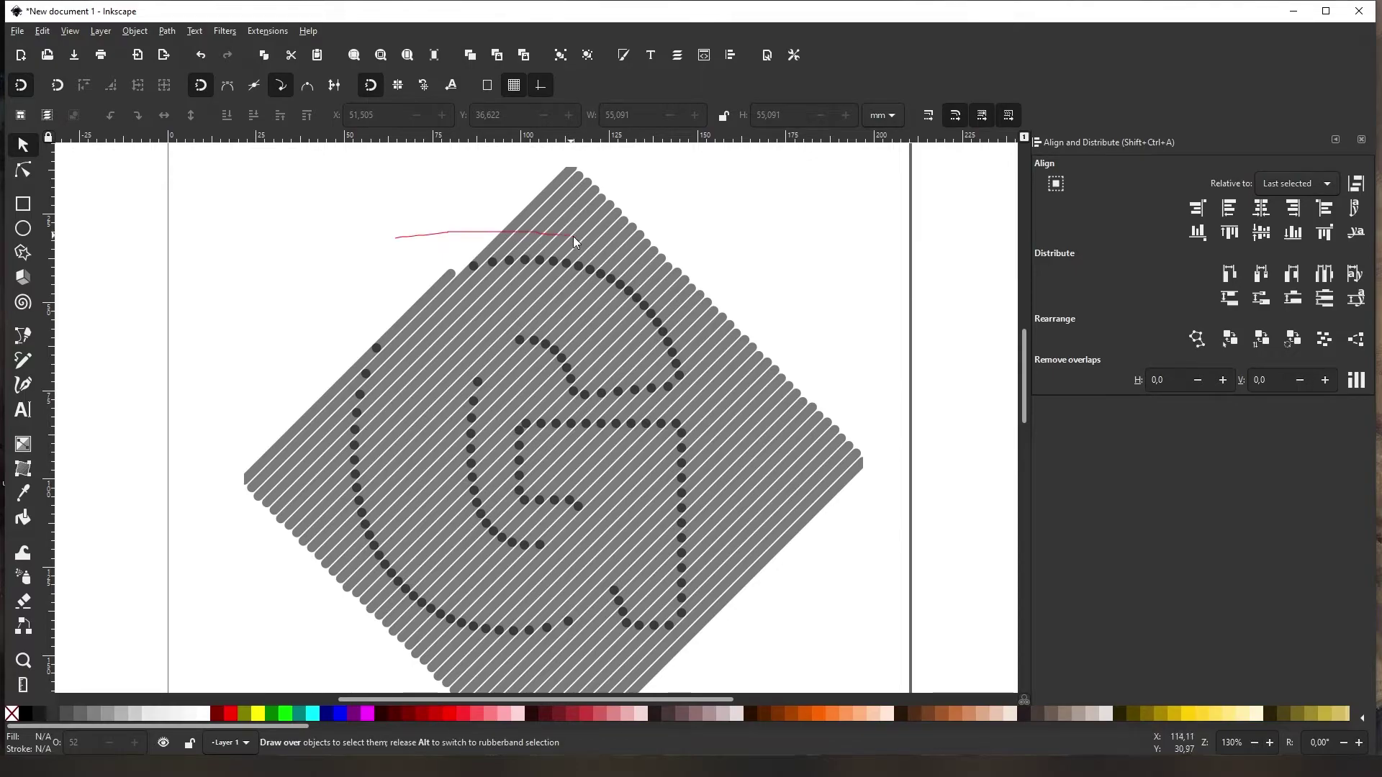
mouse_move(746, 554)
left_mouse_down("alt")
mouse_move(655, 658)
mouse_move(470, 642)
left_mouse_up("alt")
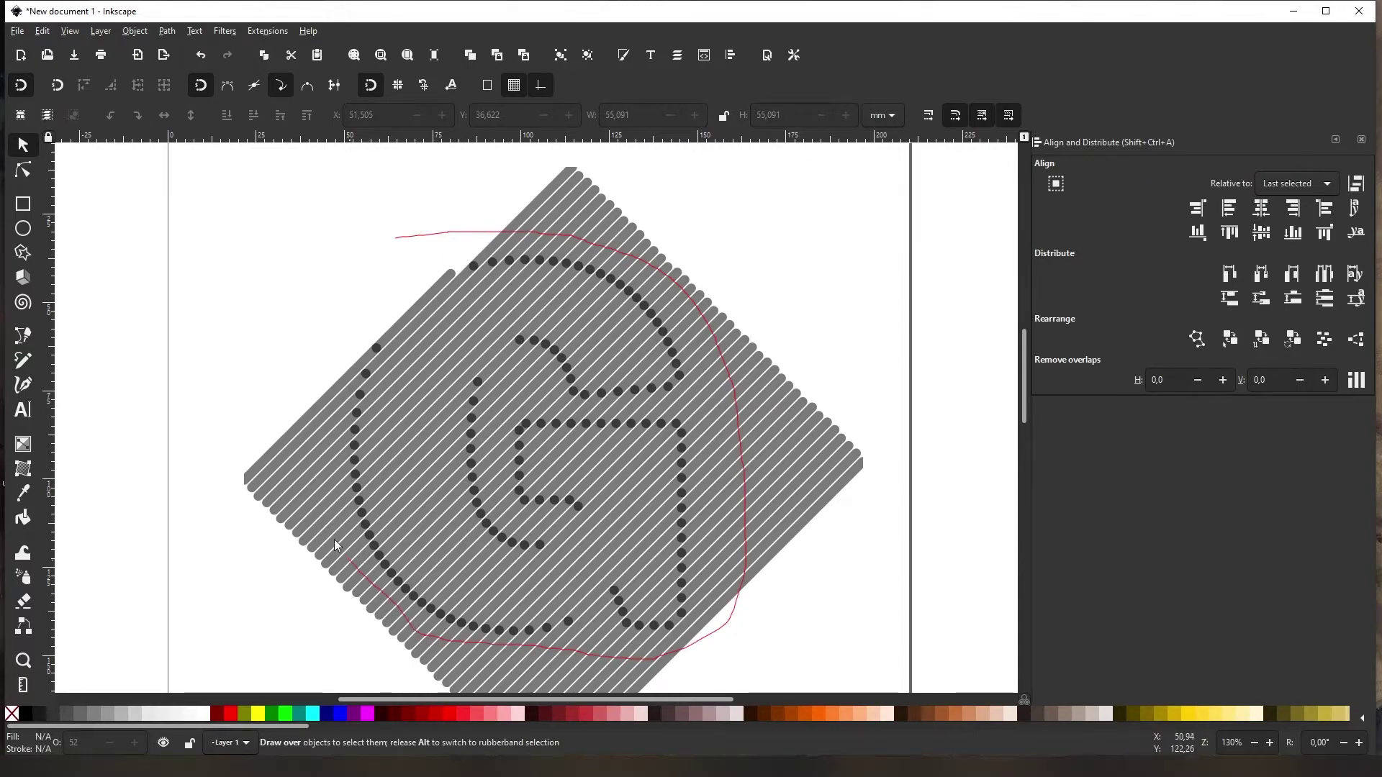
left_click_drag(335, 540, 288, 439, "alt")
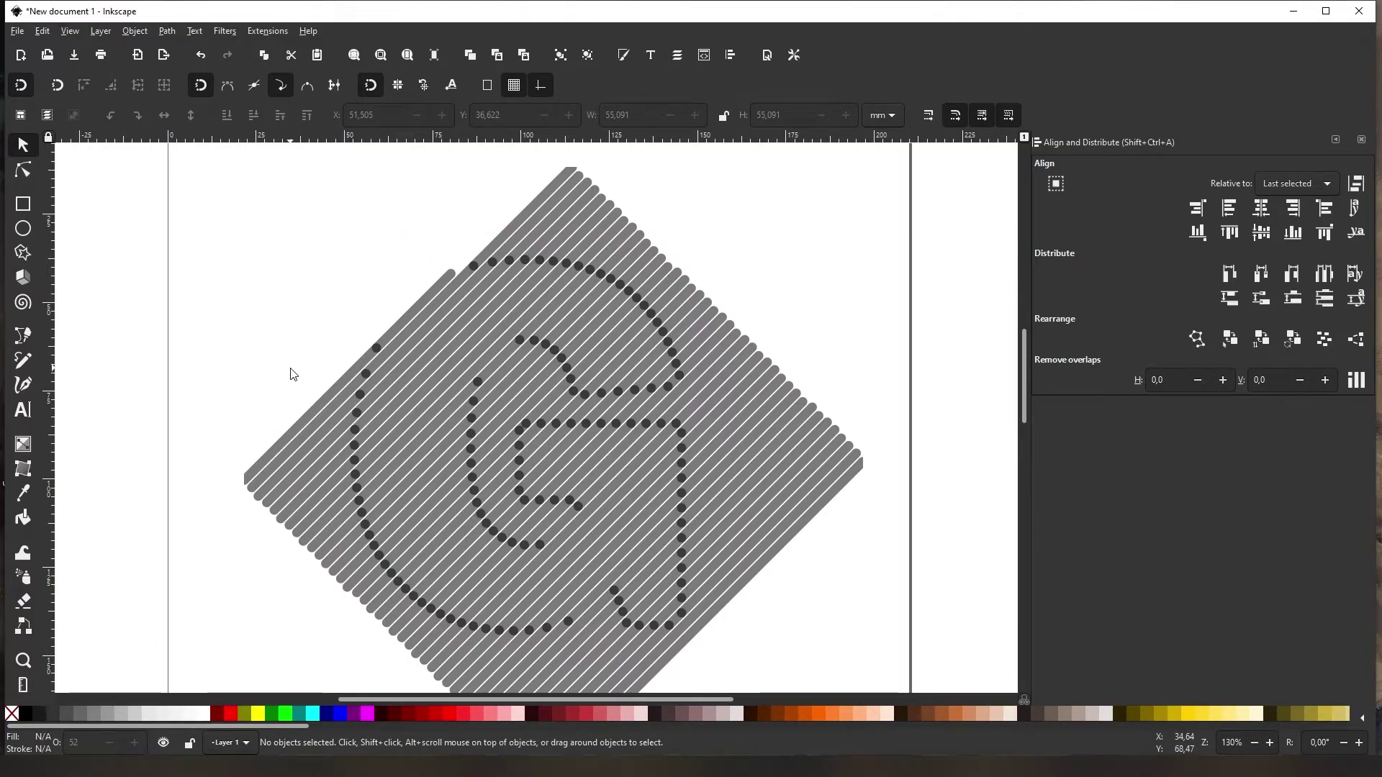
left_click_drag(294, 363, 332, 495, "alt")
left_click_drag(385, 598, 472, 657, "alt")
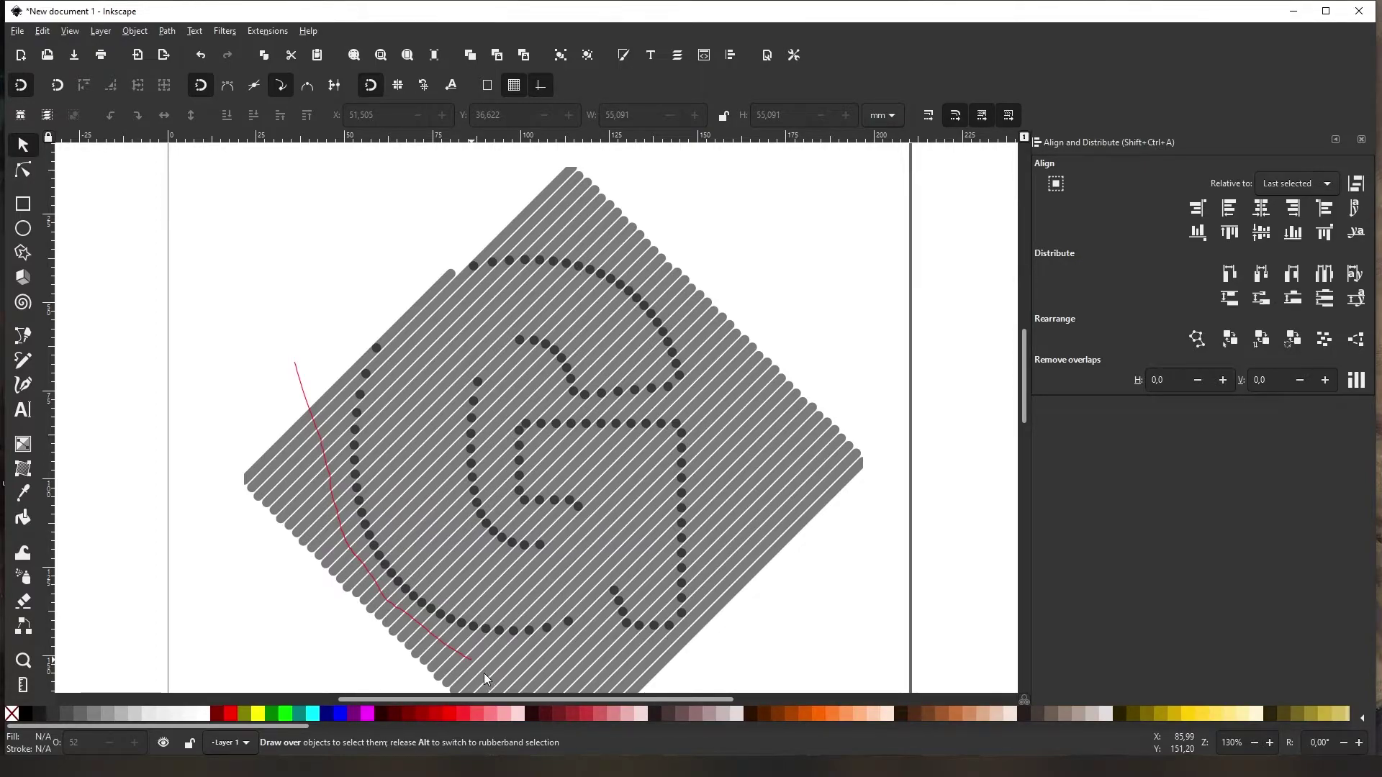
left_click_drag(472, 645, 486, 677, "alt")
key("Delete")
- Delete the stripes below the G's bottom right, undoing a deletion right of the stem
scroll(465, 545, "up", 2)
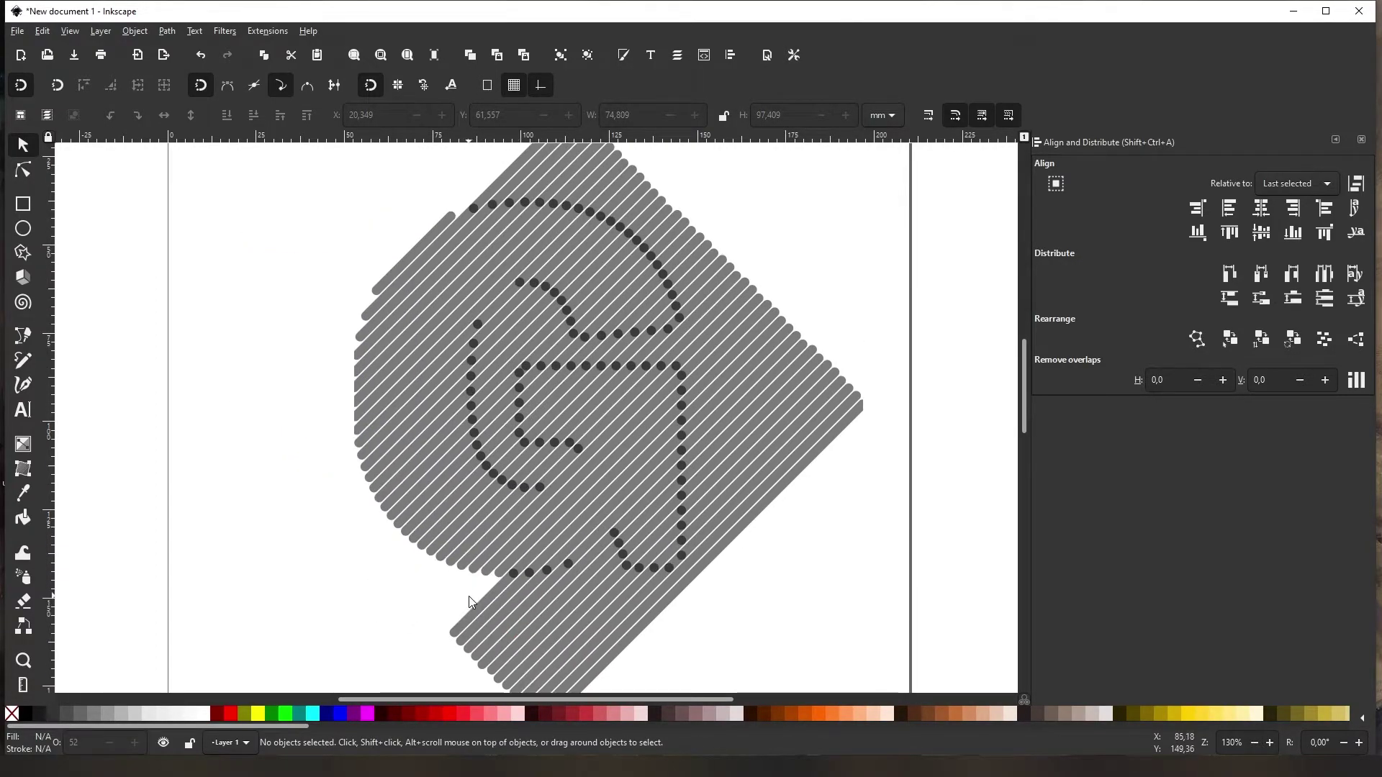
left_click_drag(444, 605, 729, 626, "alt")
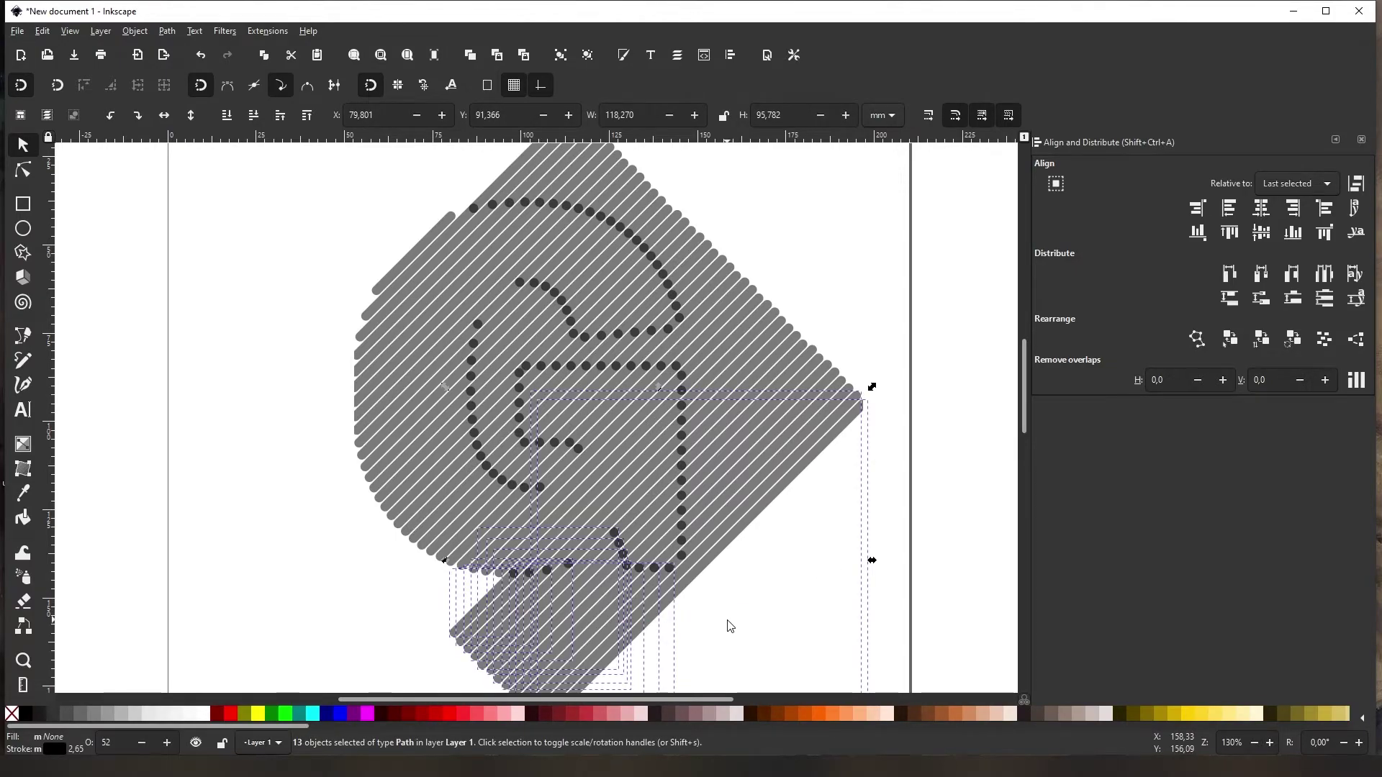
key("Delete")
mouse_move(759, 590)
left_mouse_down("alt")
mouse_move(704, 241)
mouse_move(785, 389)
left_mouse_up("alt")
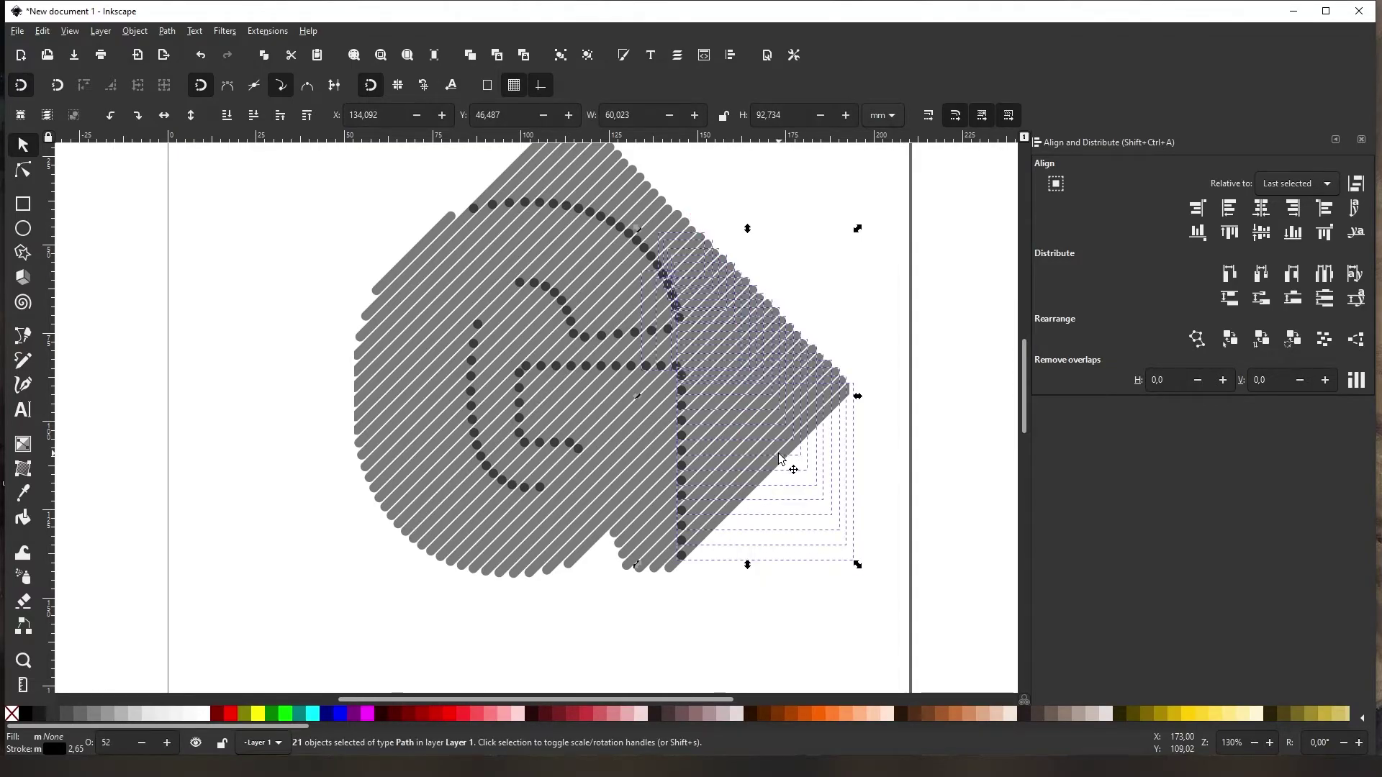
key("Delete")
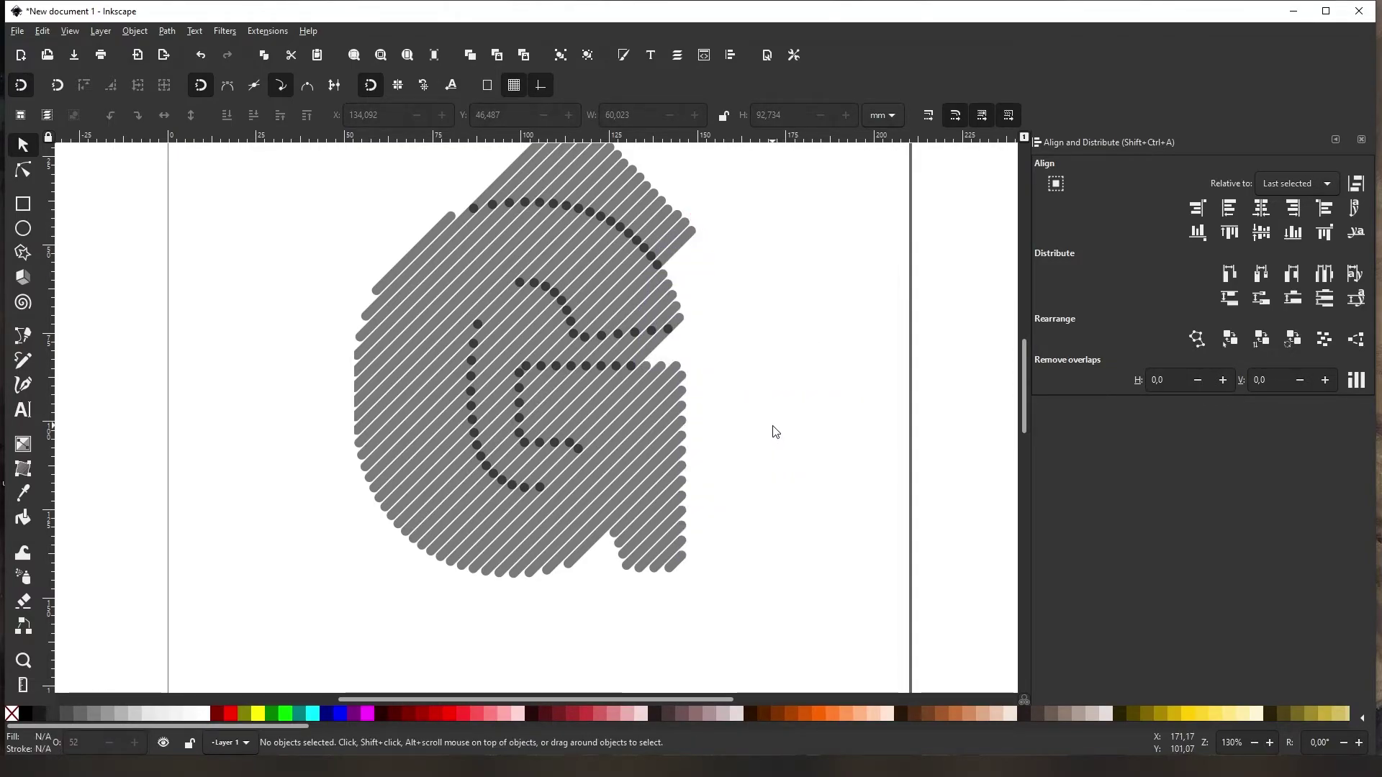
key("ctrl+z")
- Delete the stripes outside the G's right side
left_click_drag(747, 569, 731, 468, "alt")
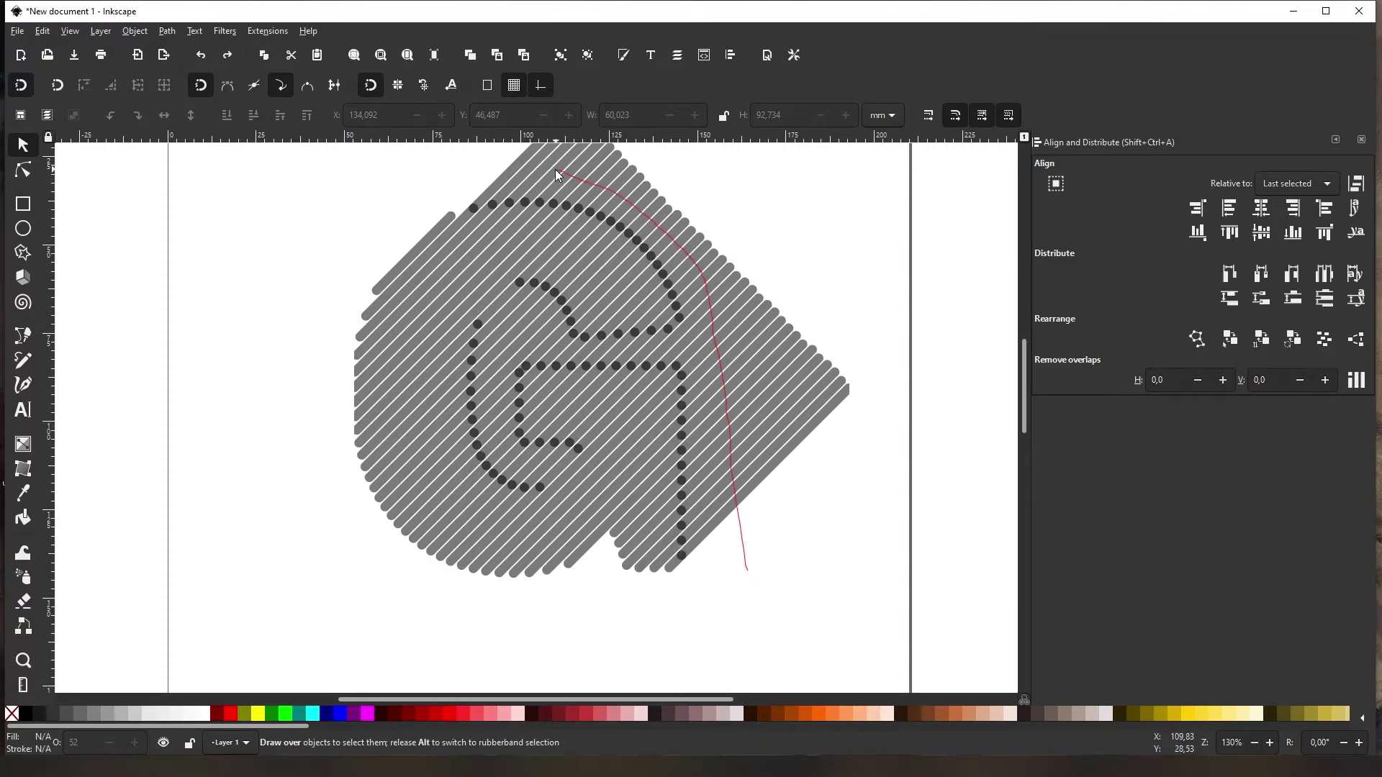
left_click_drag(515, 165, 522, 167, "alt")
left_click_drag(671, 200, 771, 384, "alt")
key("Delete")
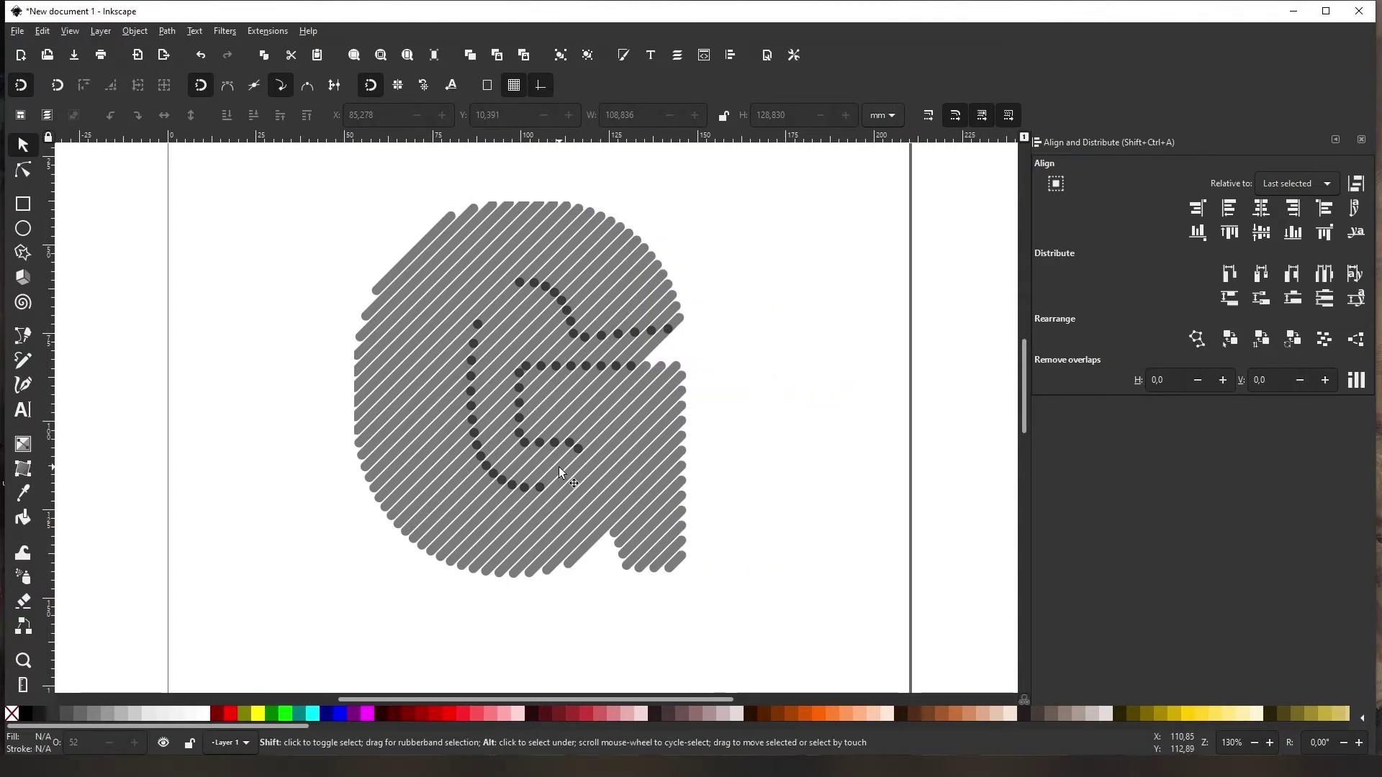
- Delete the stripes crossing inside the G's inner curve
left_click_drag(558, 466, 502, 345, "alt")
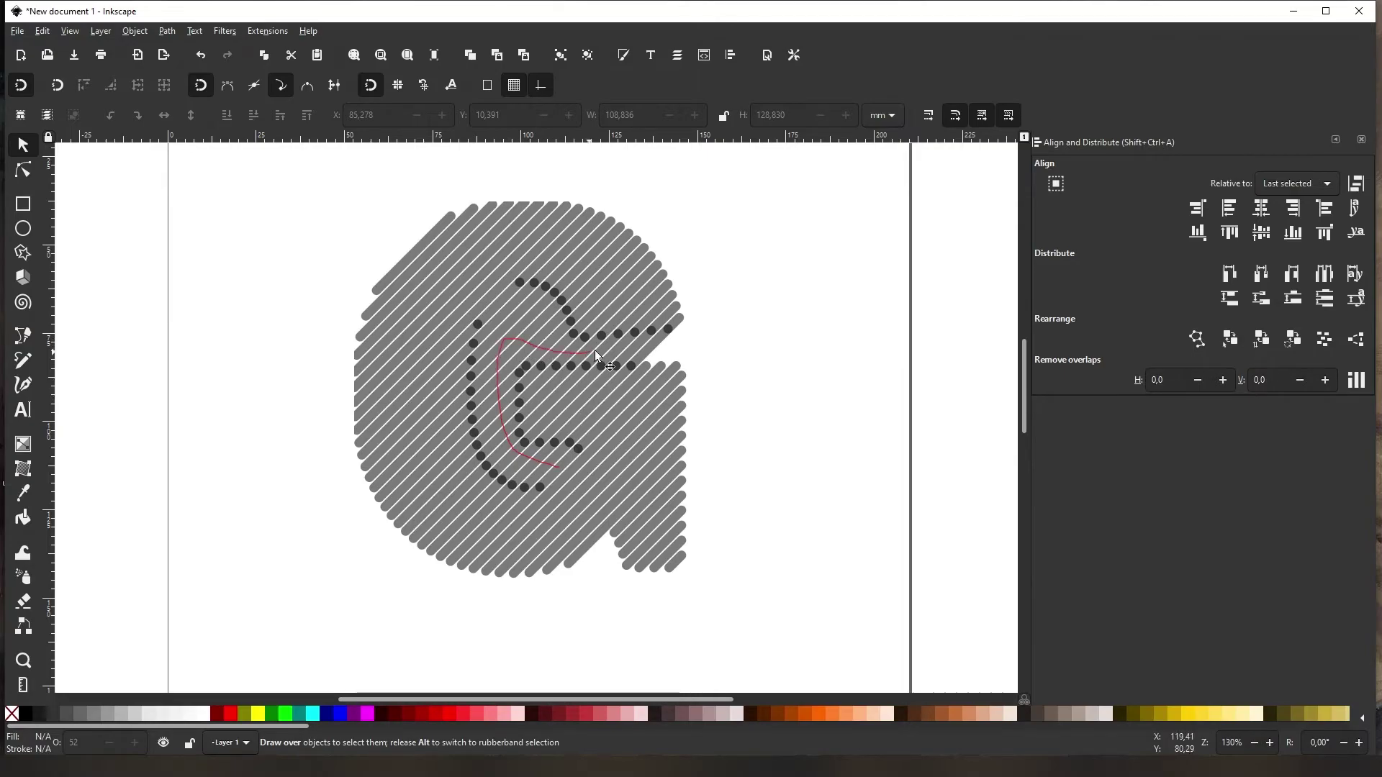
left_click_drag(662, 347, 662, 347, "alt")
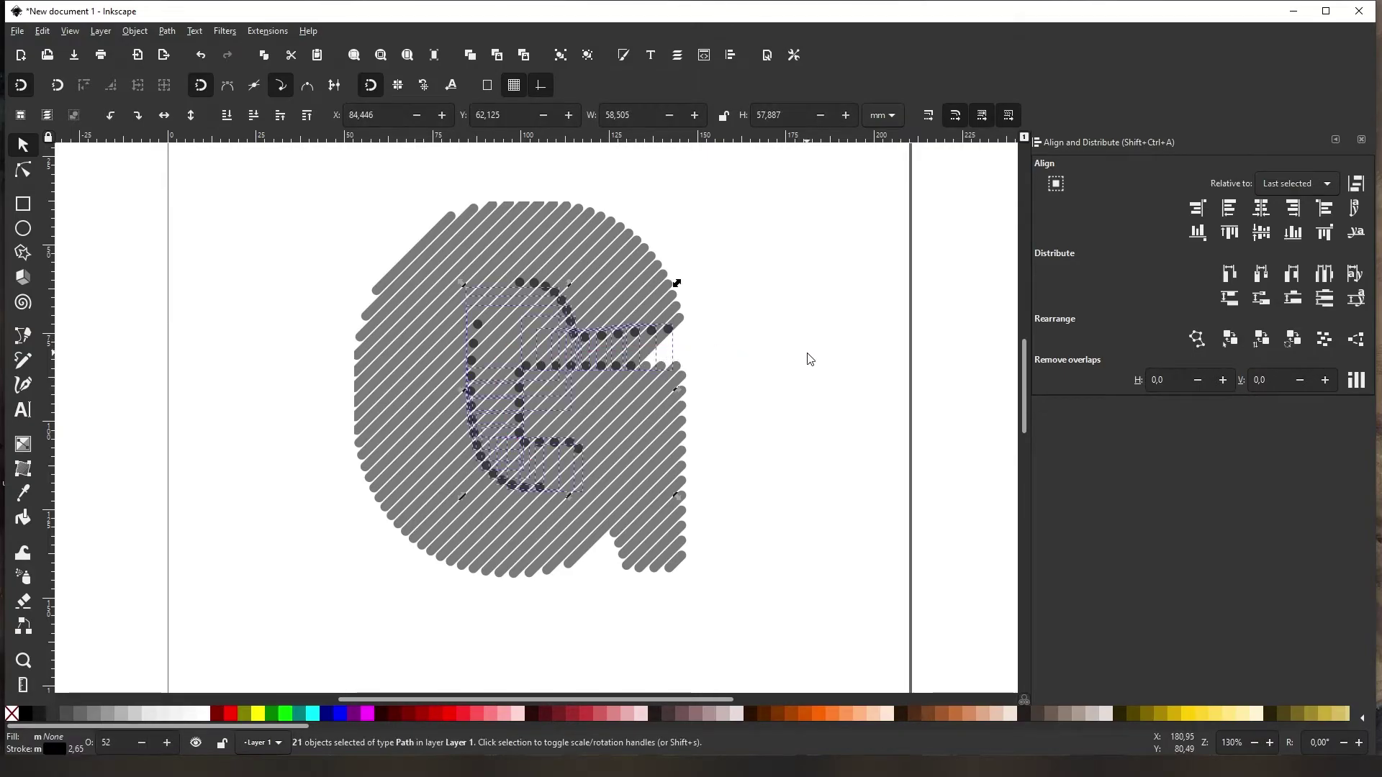
key("Delete")
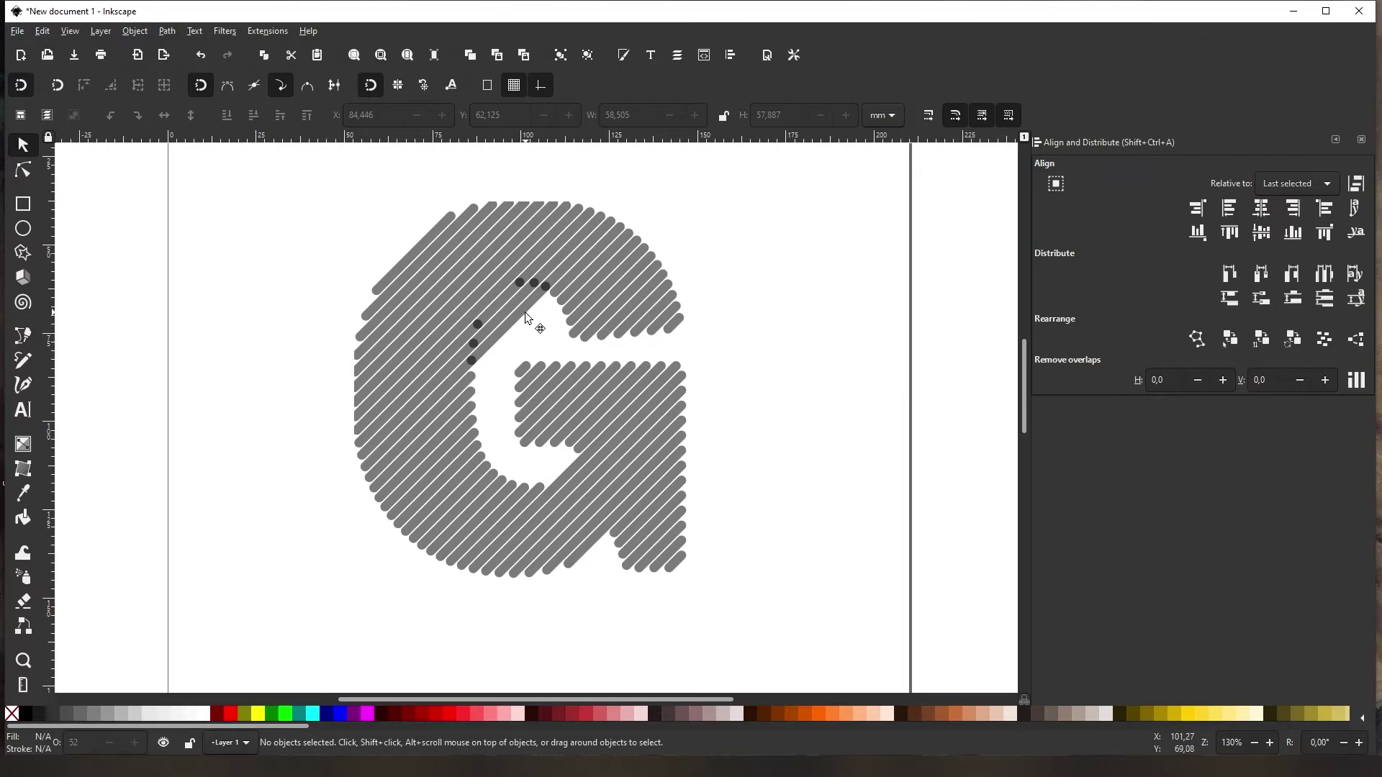
- Delete the leftover stripe end dots, undoing one last change
left_click(525, 313)
key("Delete")
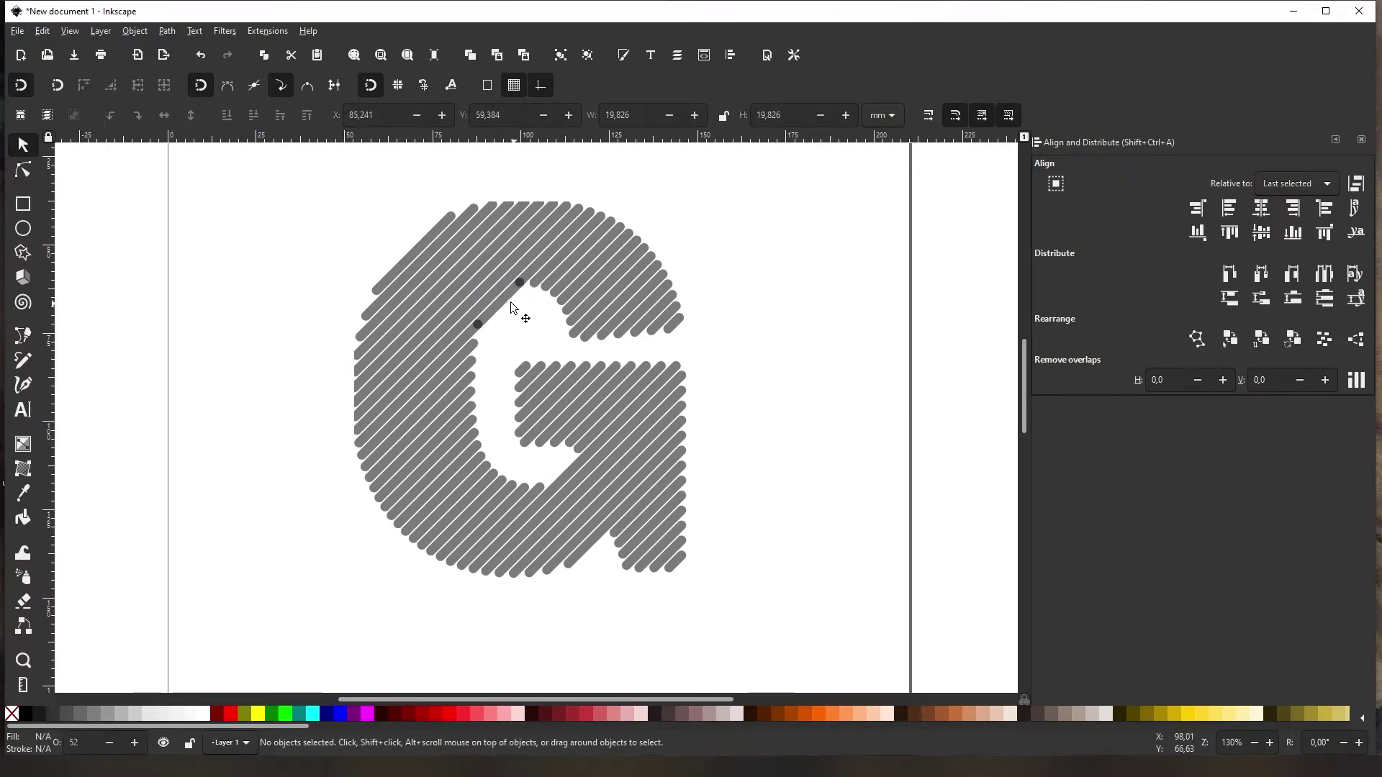
left_click(508, 302)
key("Delete")
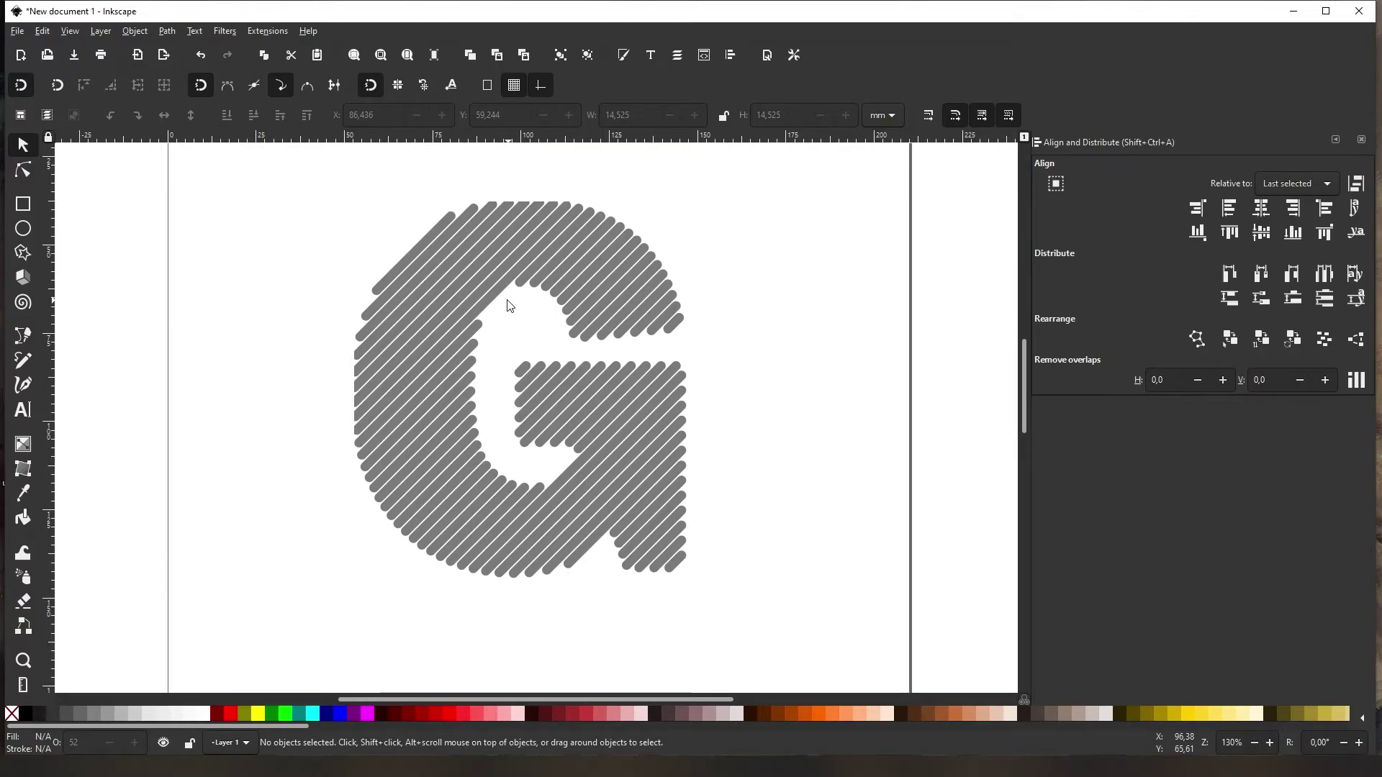
left_click(427, 246)
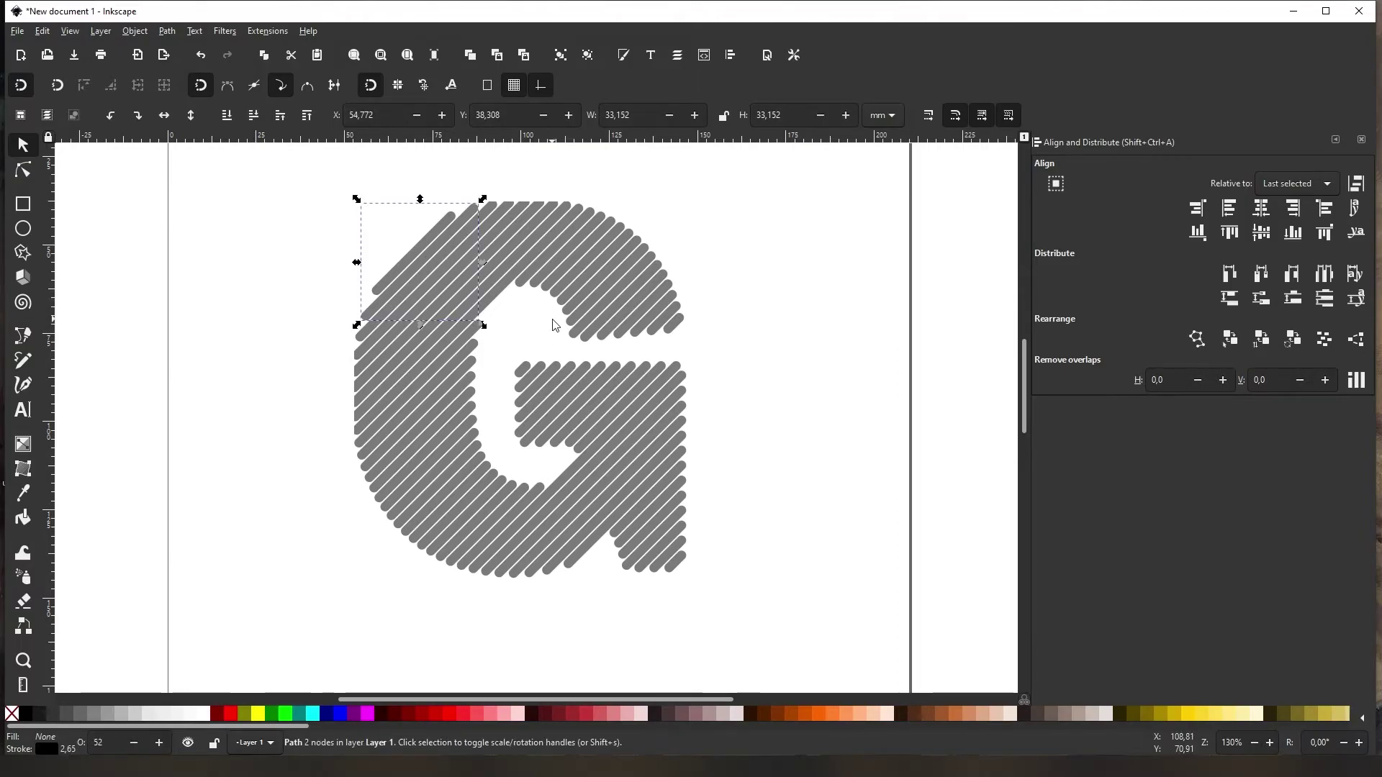
key("ctrl+z")
key("i")
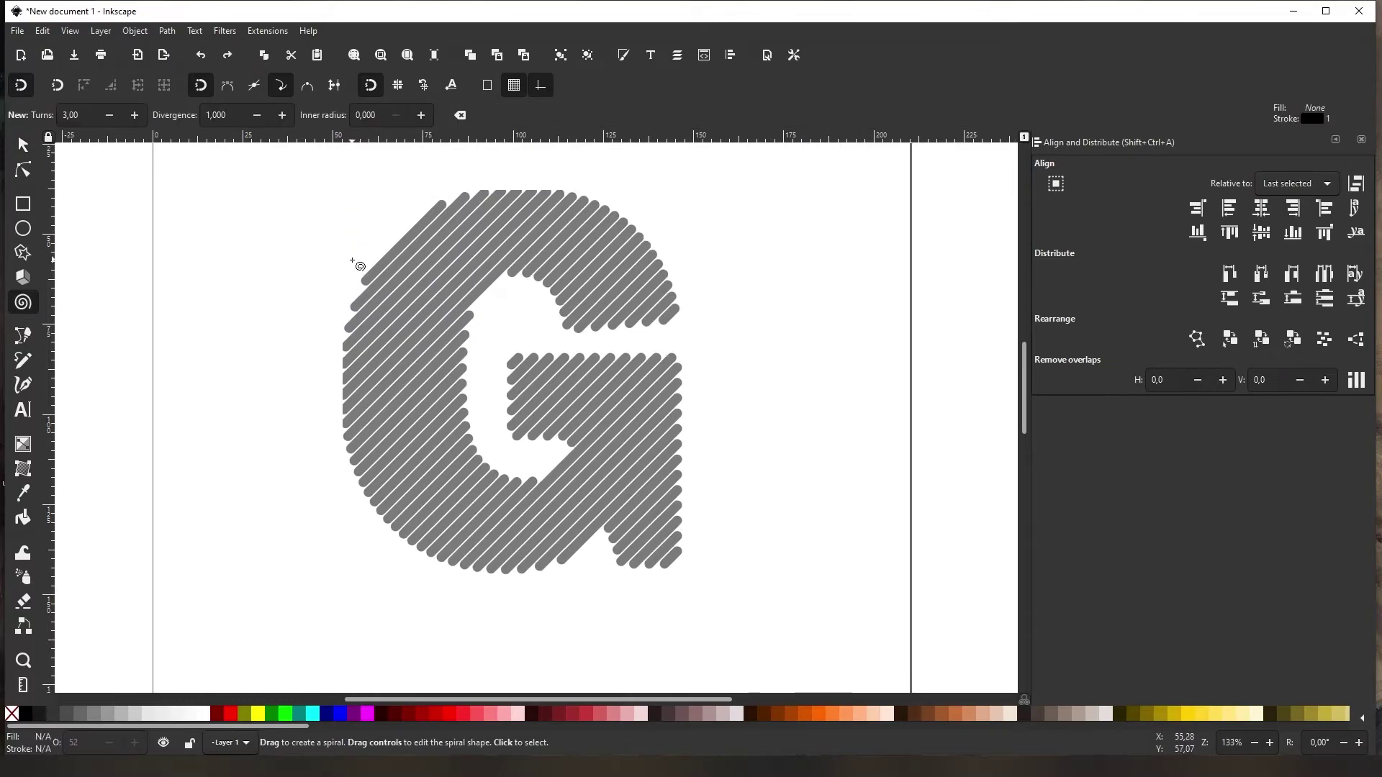
- Convert all 63 G stripes from strokes to filled paths with Path > Stroke to Path
left_click(19, 146)
left_click_drag(294, 189, 733, 629)
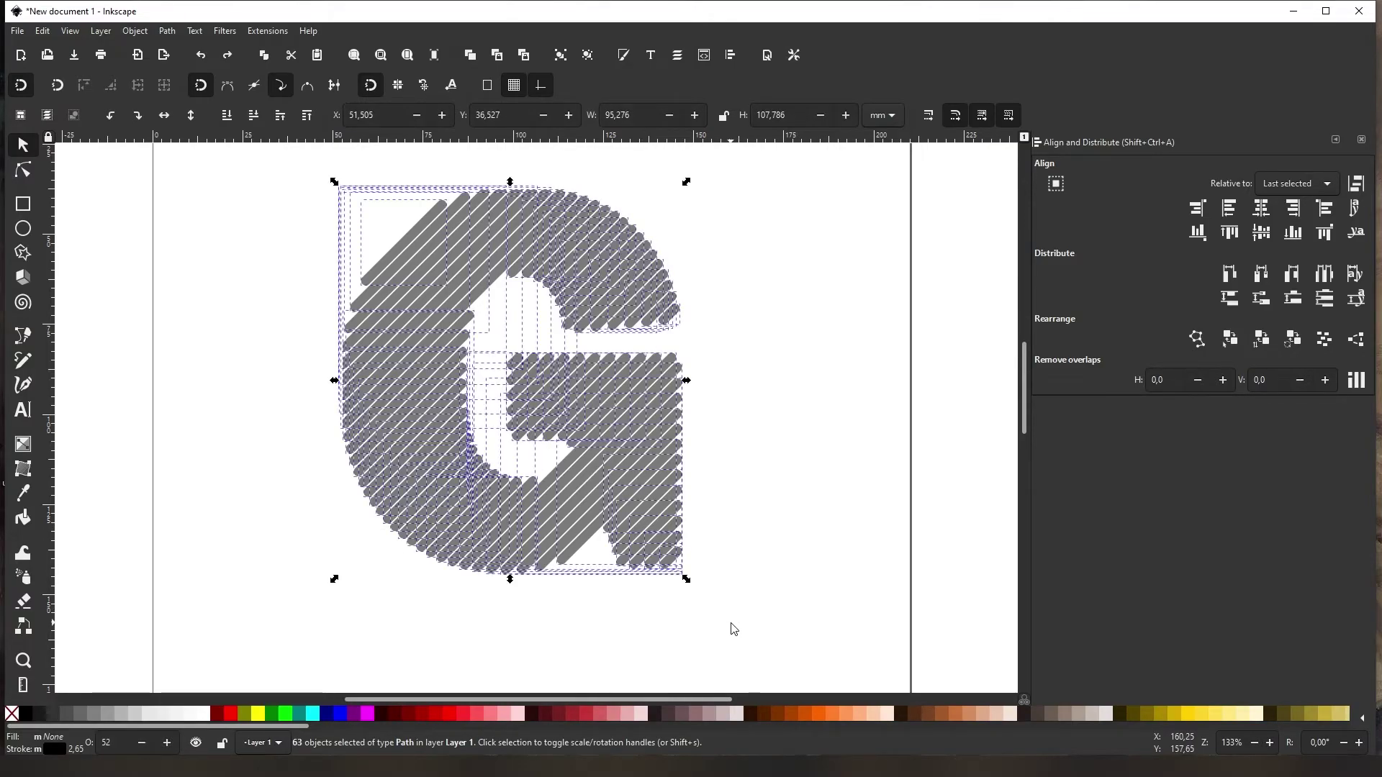
left_click(170, 31)
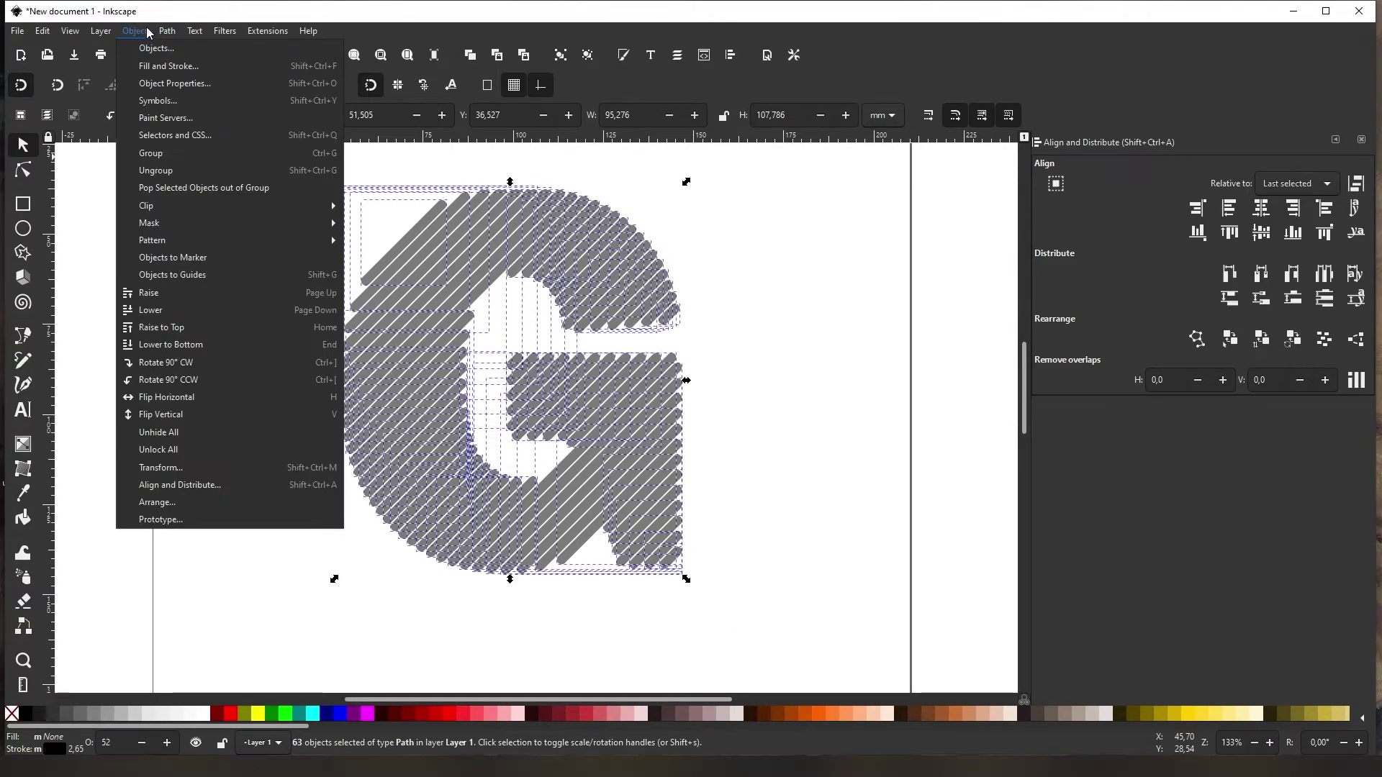
left_click(148, 31)
left_click(171, 30)
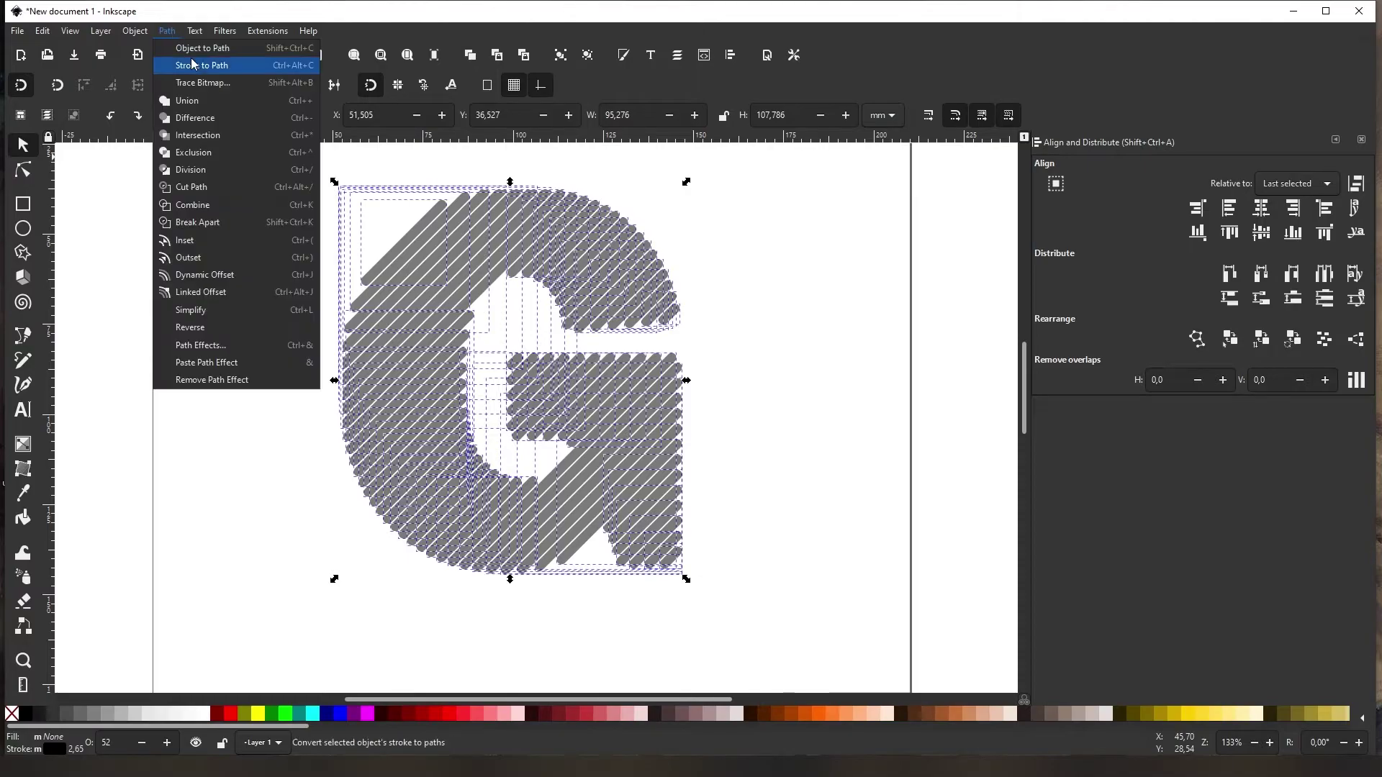
left_click(193, 64)
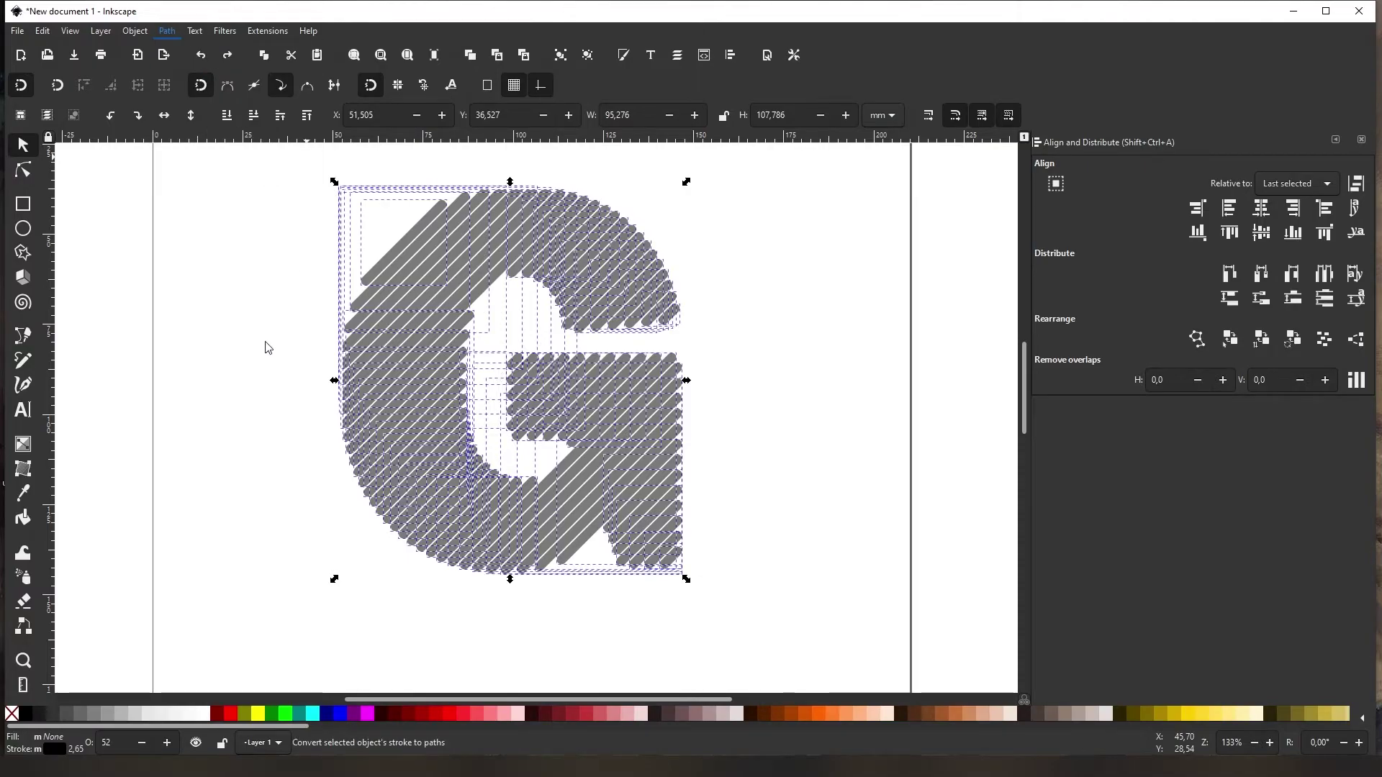
left_click(373, 265)
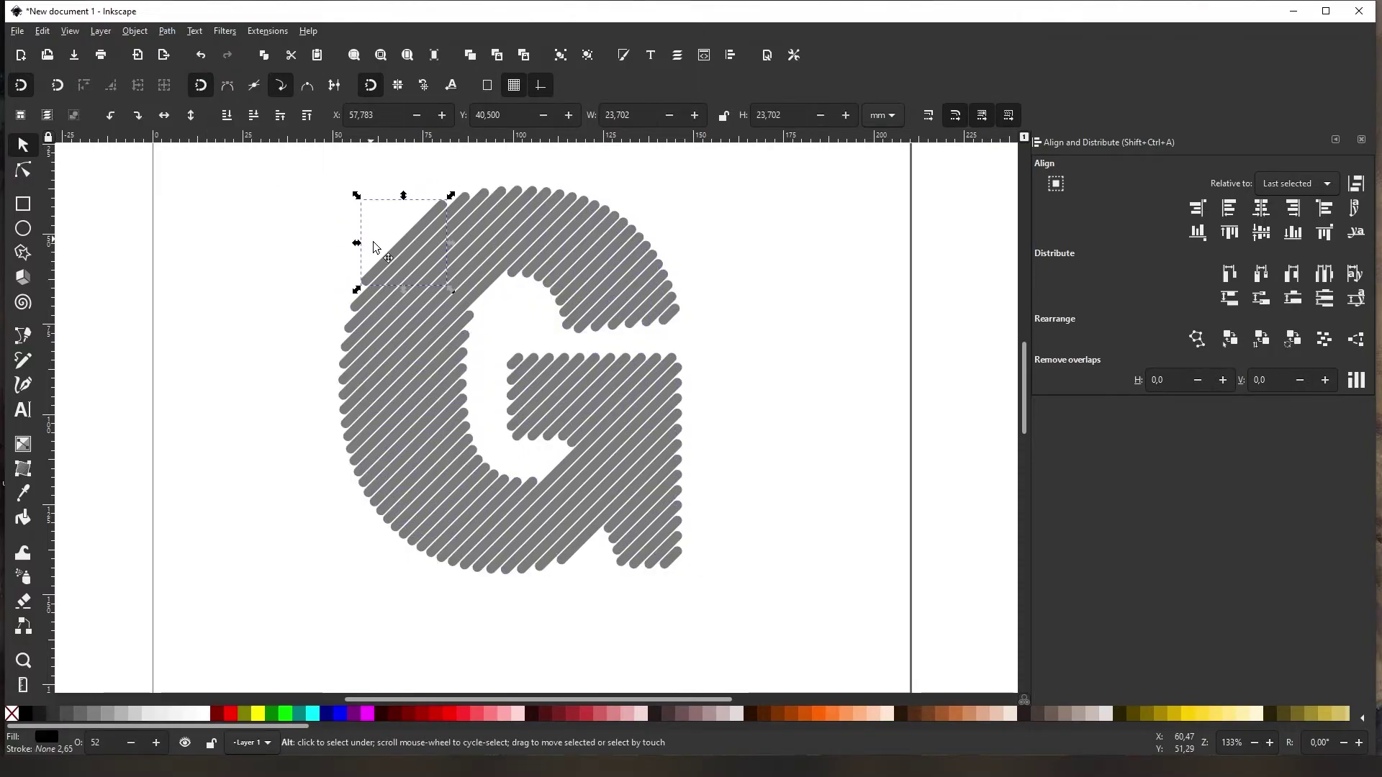
- Taper the top-left stripe by joining its lower-left end nodes into a point
scroll(385, 274, "up", 2)
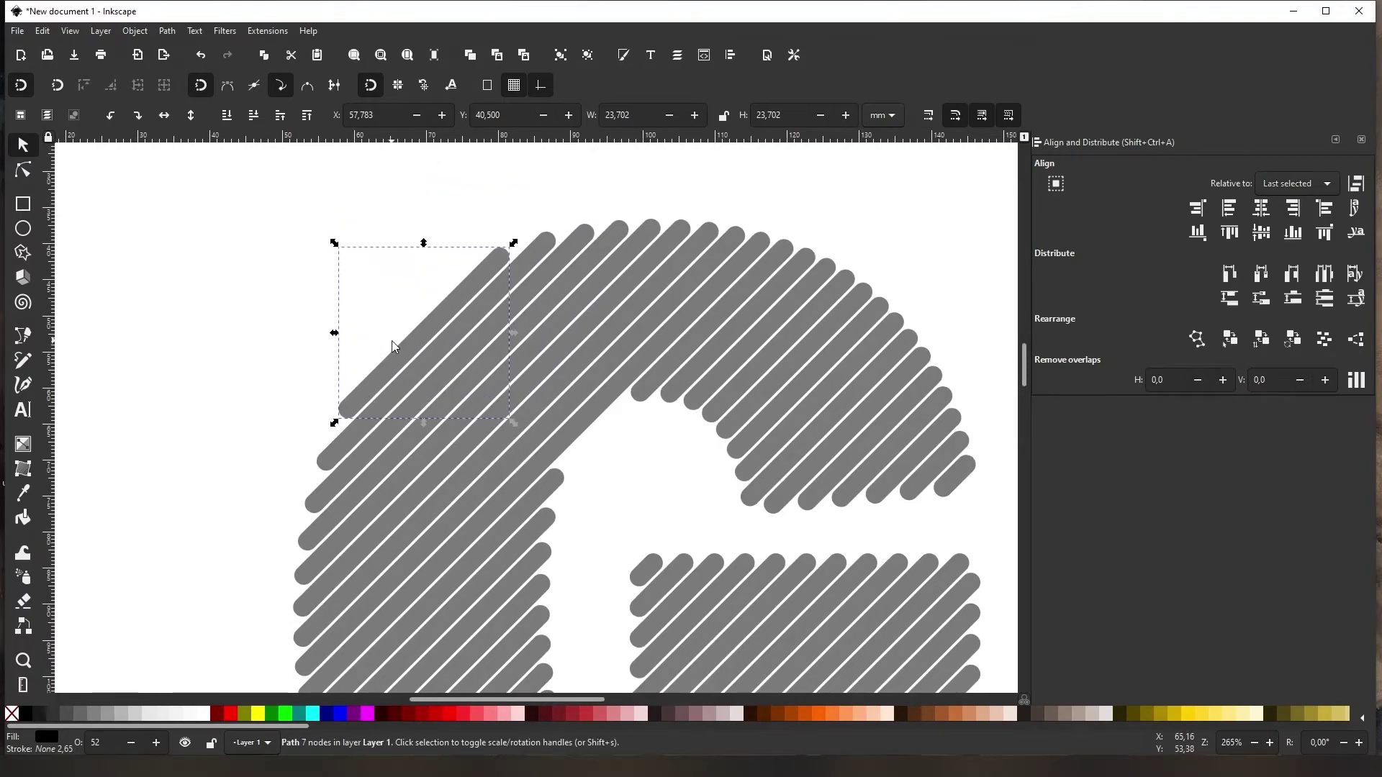
scroll(398, 348, "up", 1)
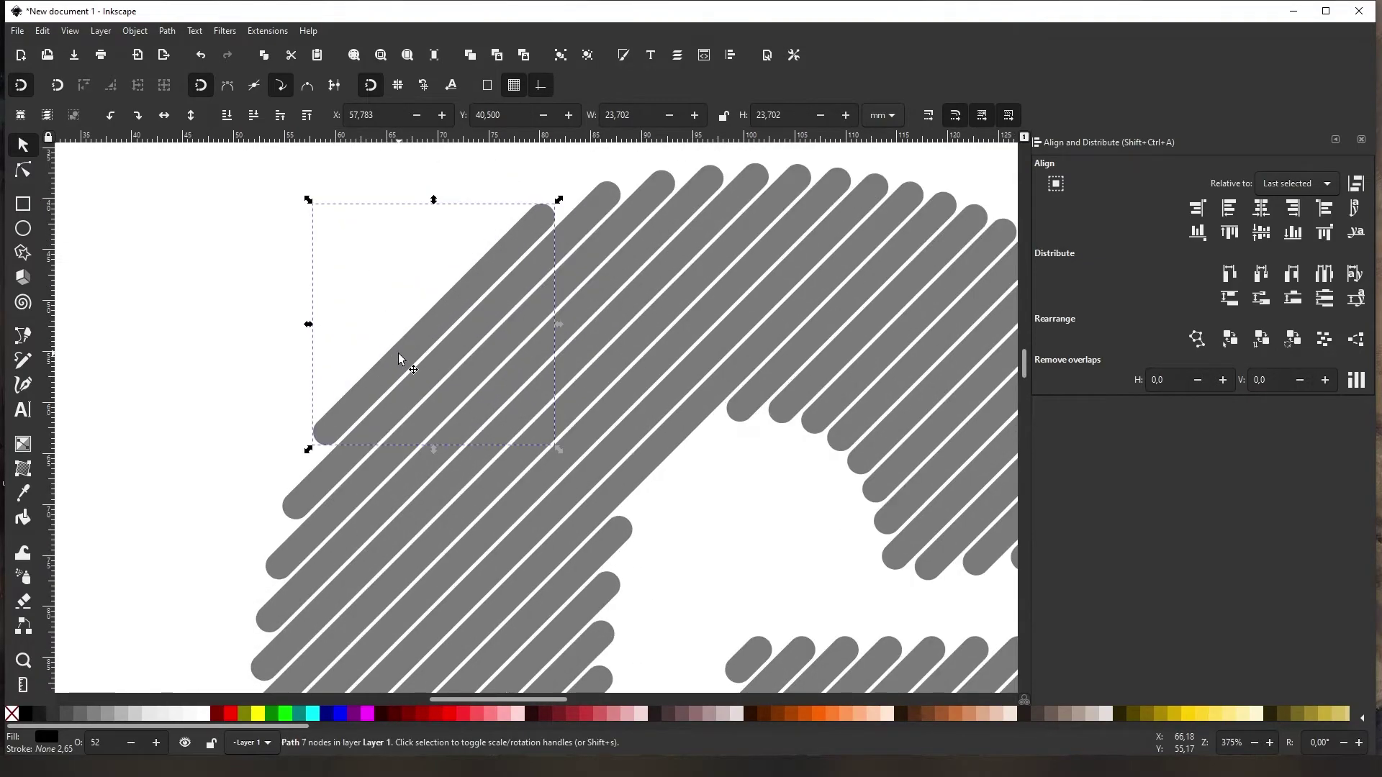
mouse_move(275, 374)
left_mouse_down()
mouse_move(339, 432)
mouse_move(335, 456)
left_mouse_up()
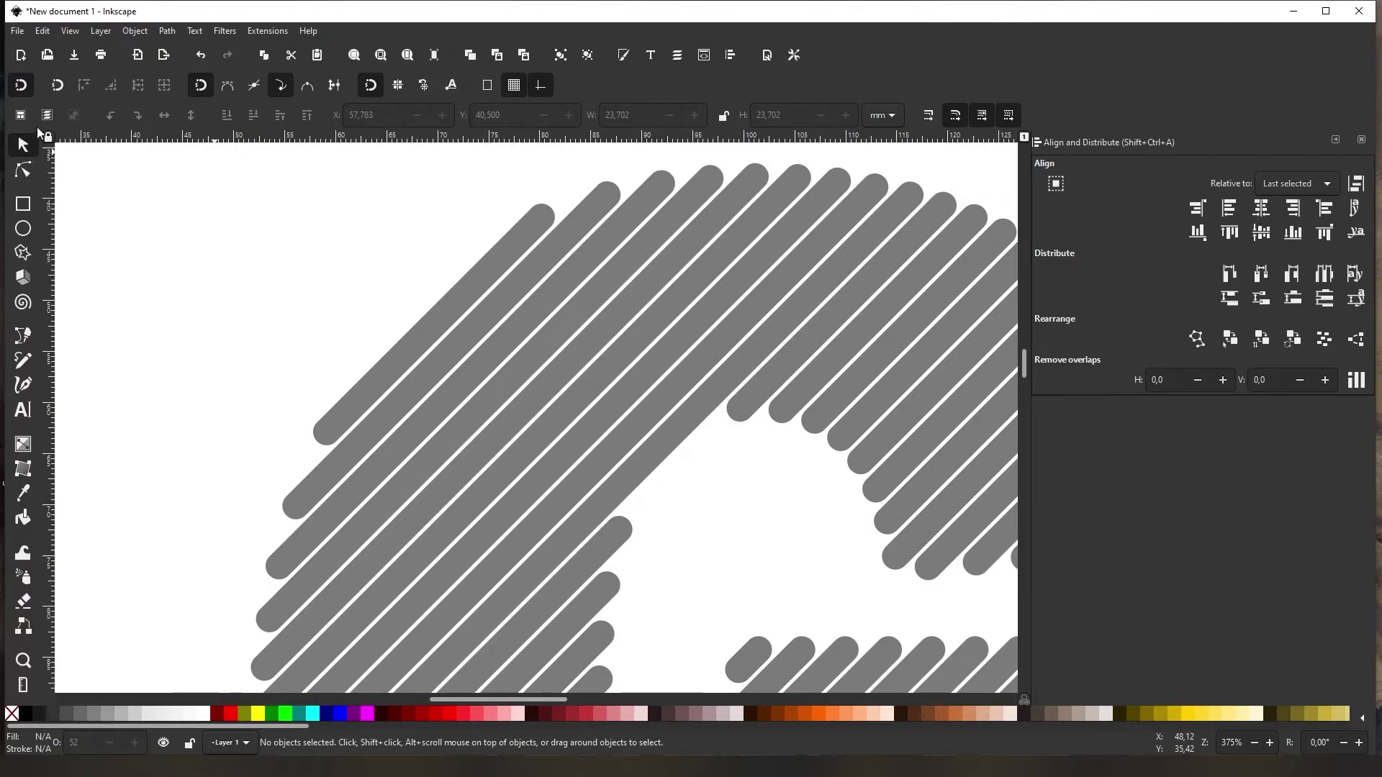
left_click(29, 169)
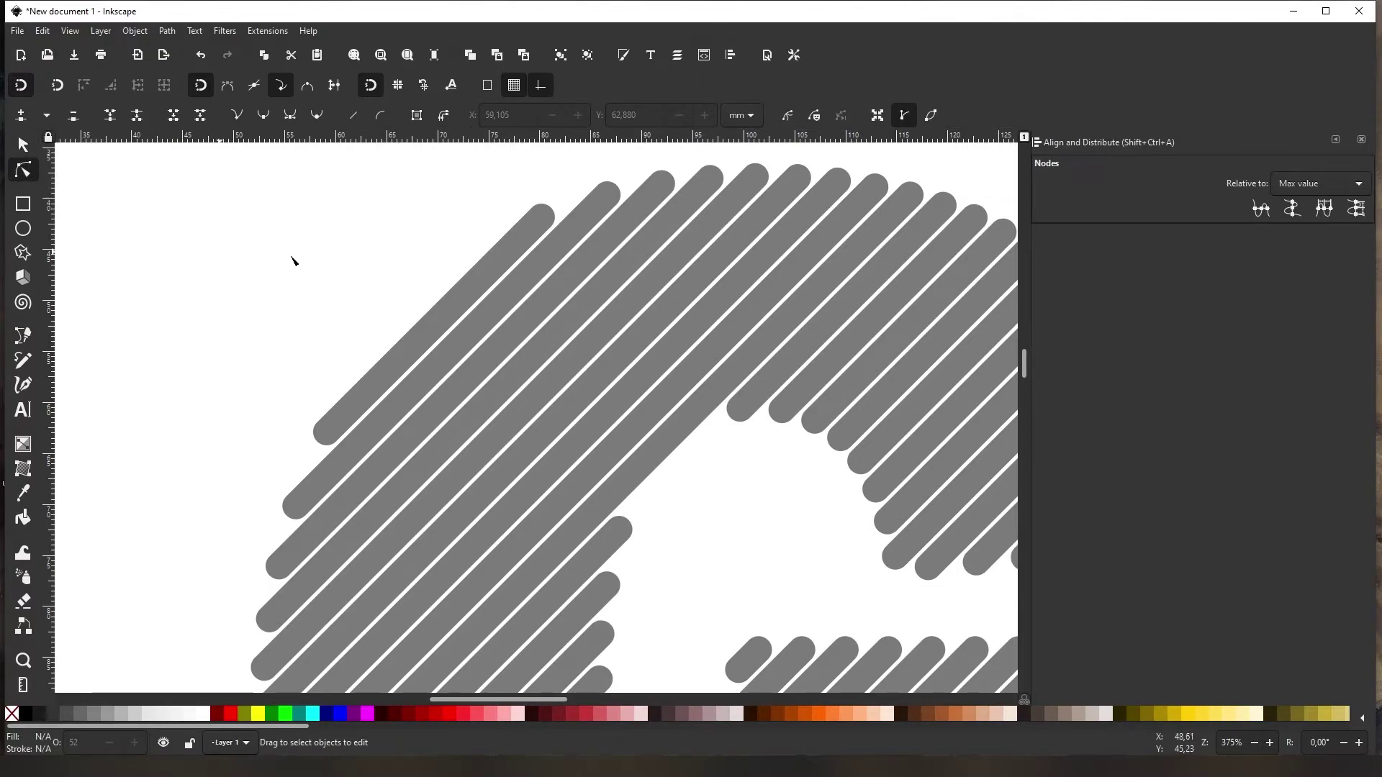
left_click(369, 391)
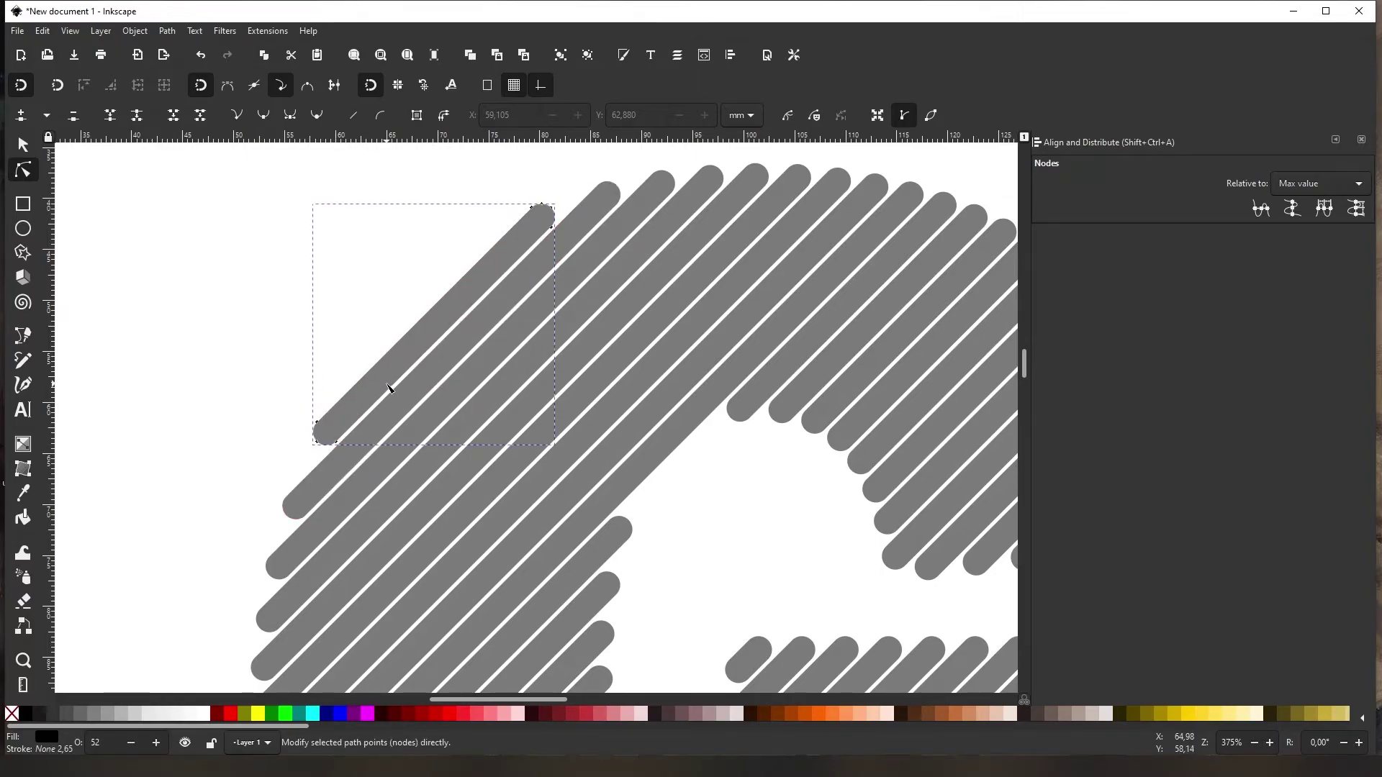
left_click_drag(279, 374, 380, 471)
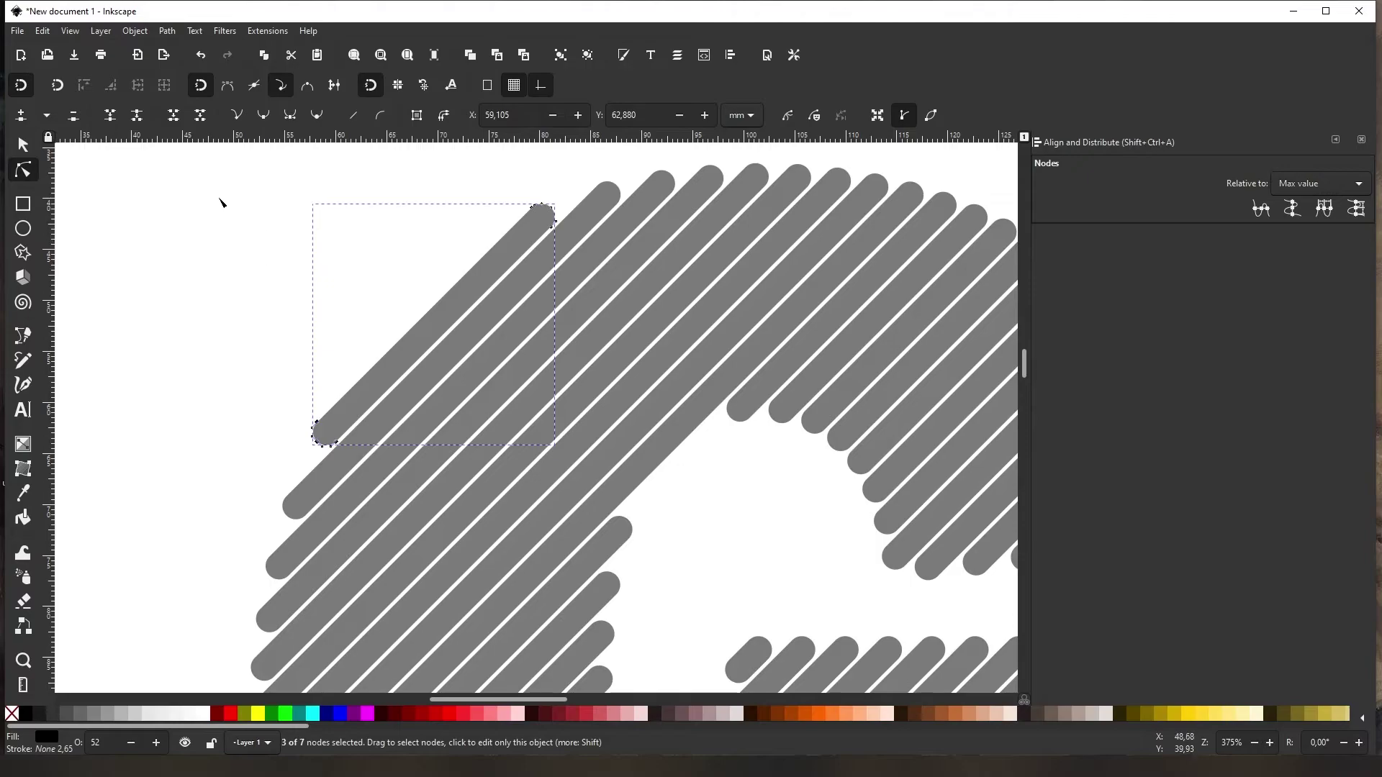
left_click(115, 121)
- Taper the next two stripes down to sharp lower-left points
scroll(324, 300, "down", 1)
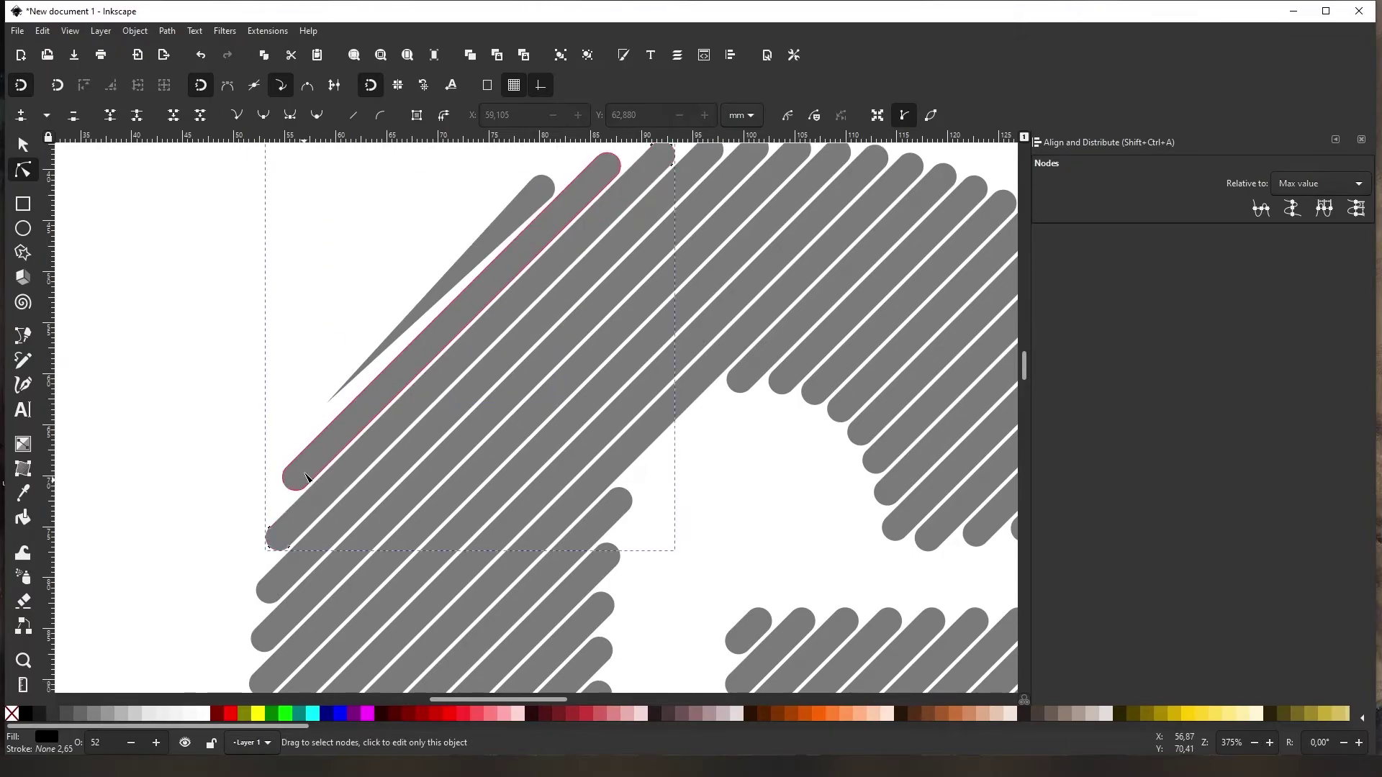
left_click(306, 477)
left_click_drag(252, 440, 337, 510)
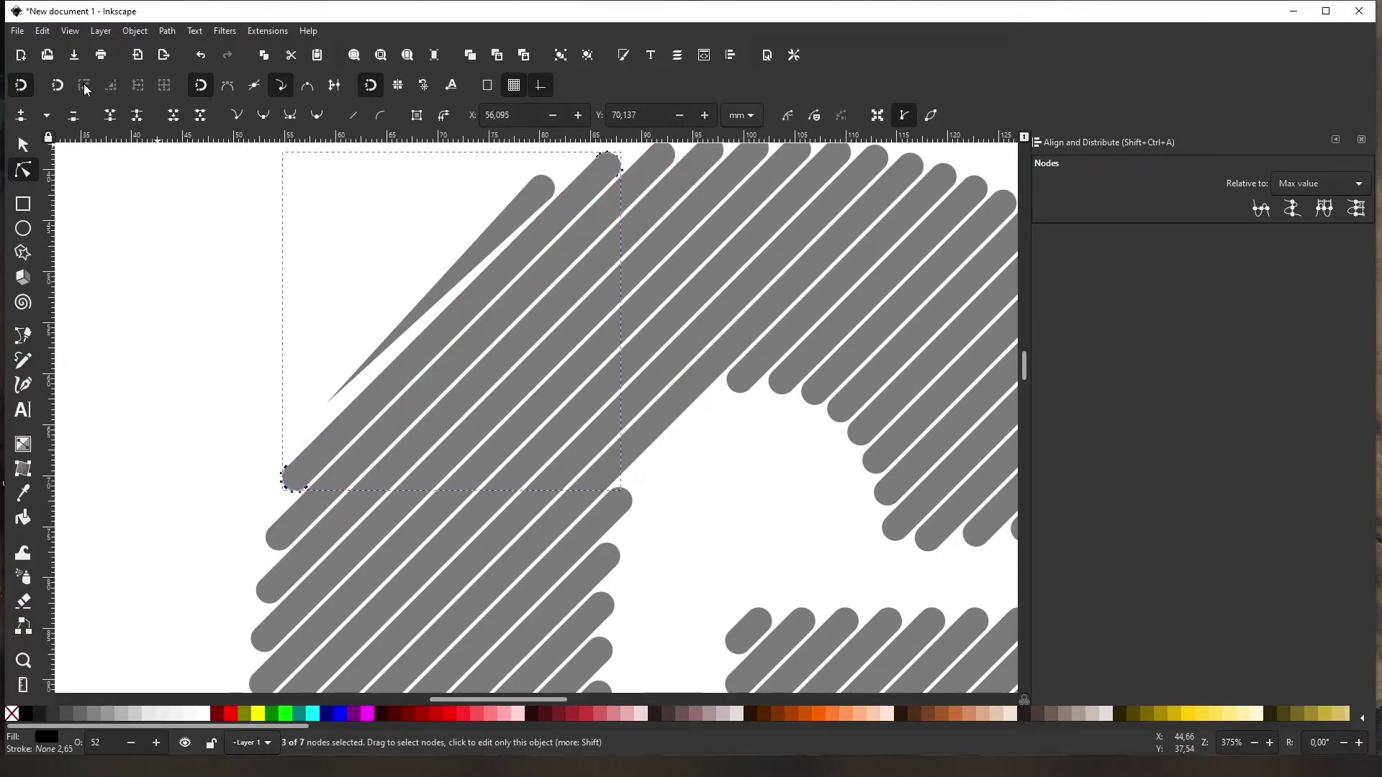
left_click(109, 117)
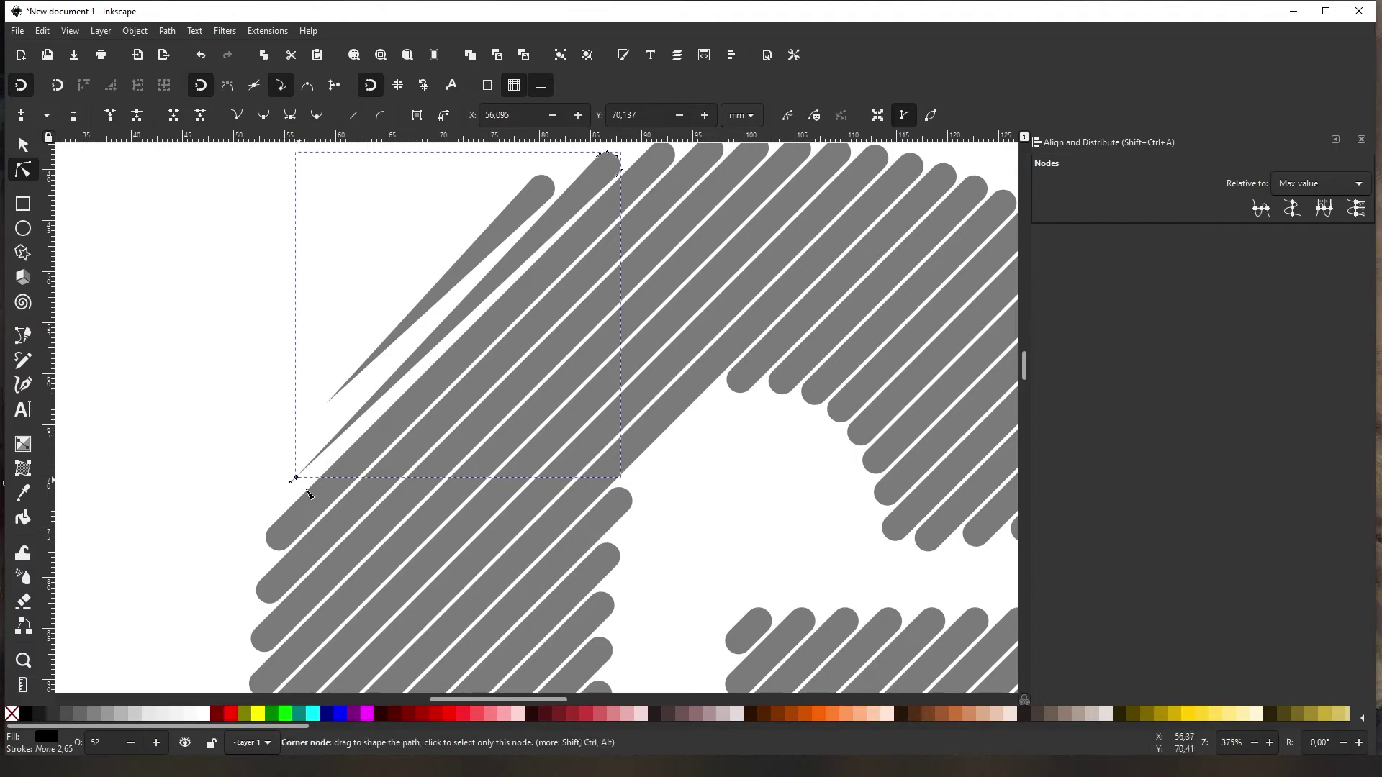
scroll(286, 455, "down", 4)
left_click(299, 430)
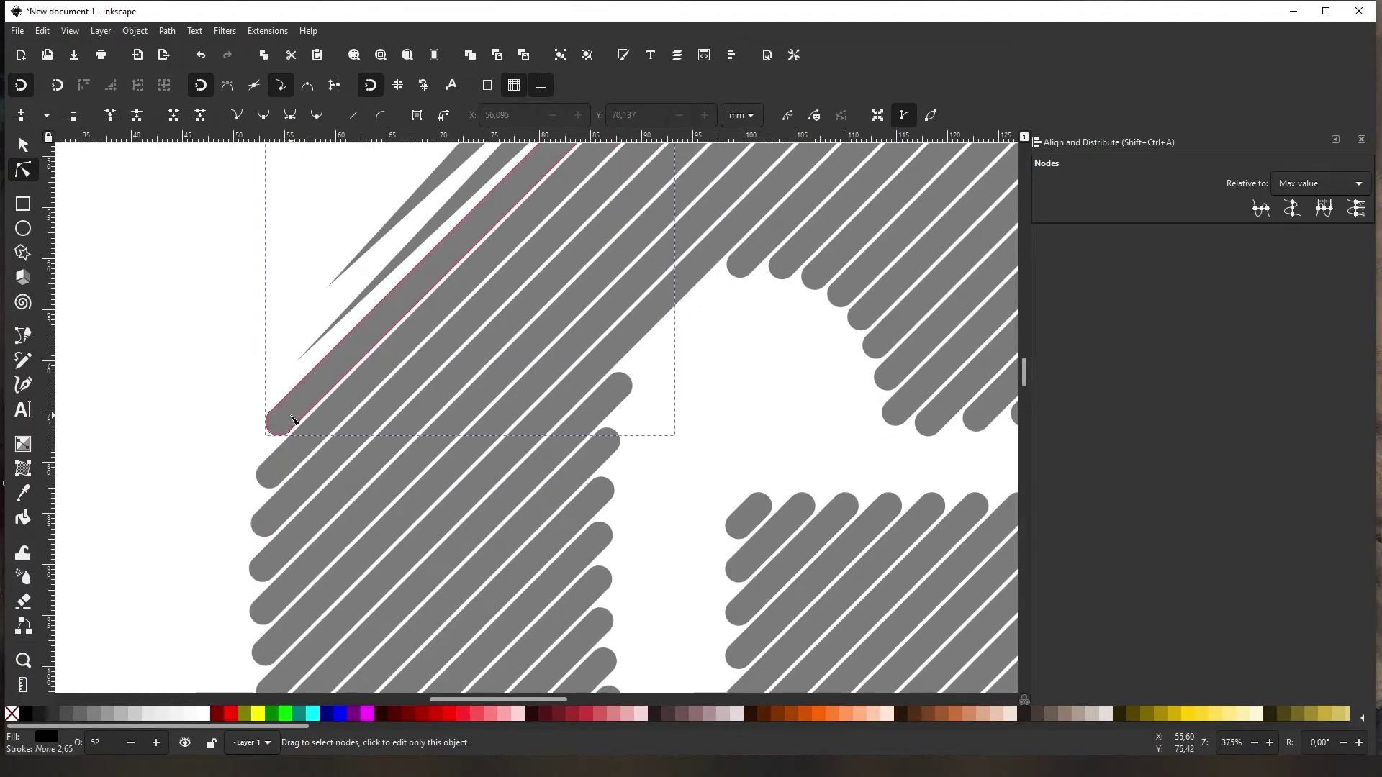
left_click_drag(260, 397, 314, 455)
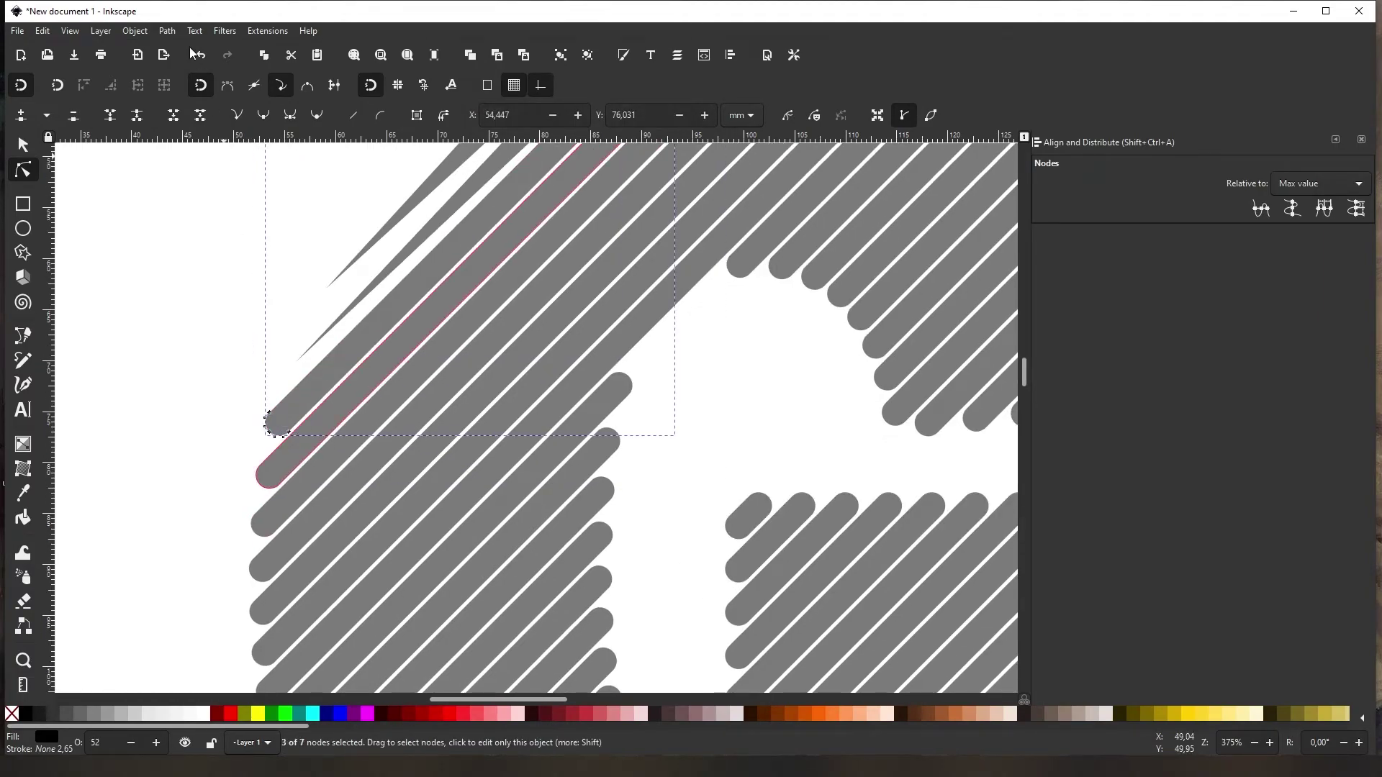
left_click(114, 115)
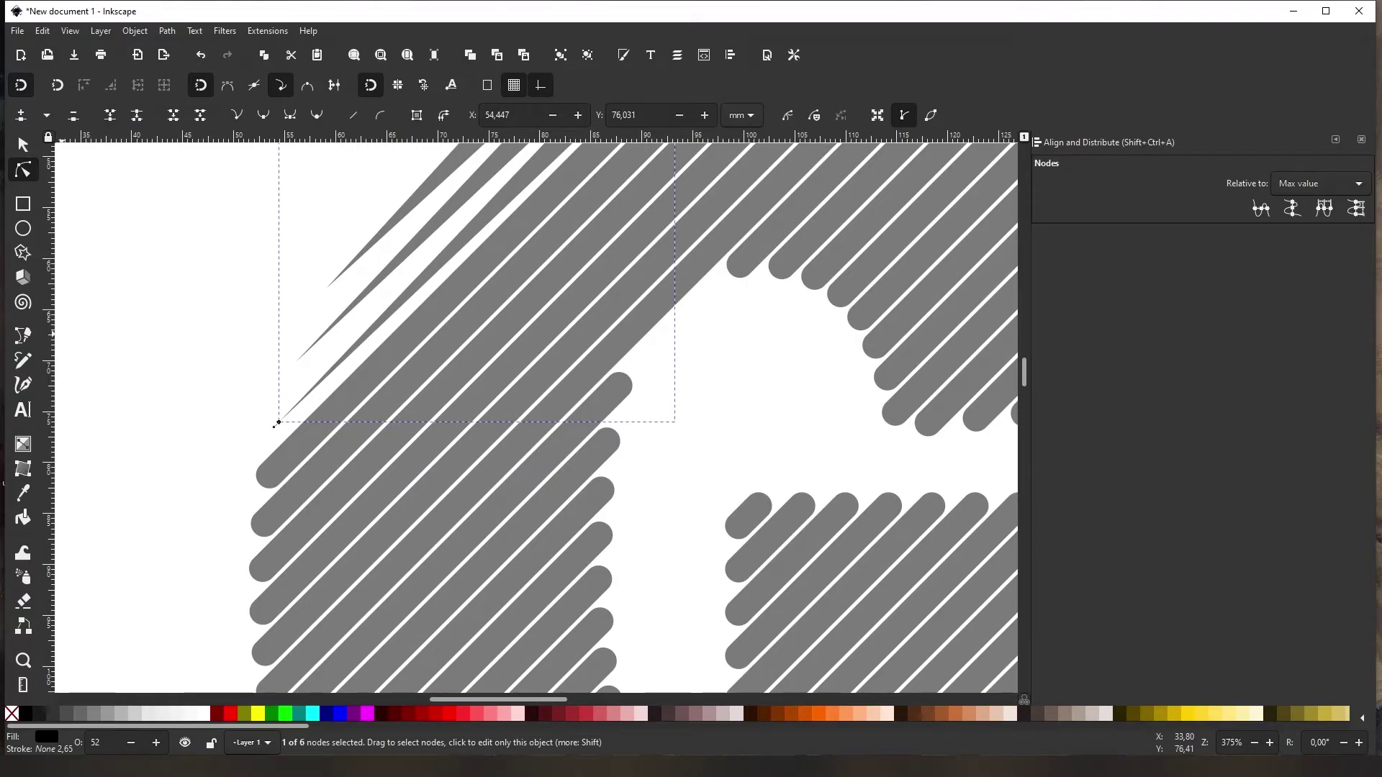
- Taper four more stripes by joining their end nodes with Shift+J
scroll(231, 432, "down", 5)
left_click_drag(216, 262, 320, 328)
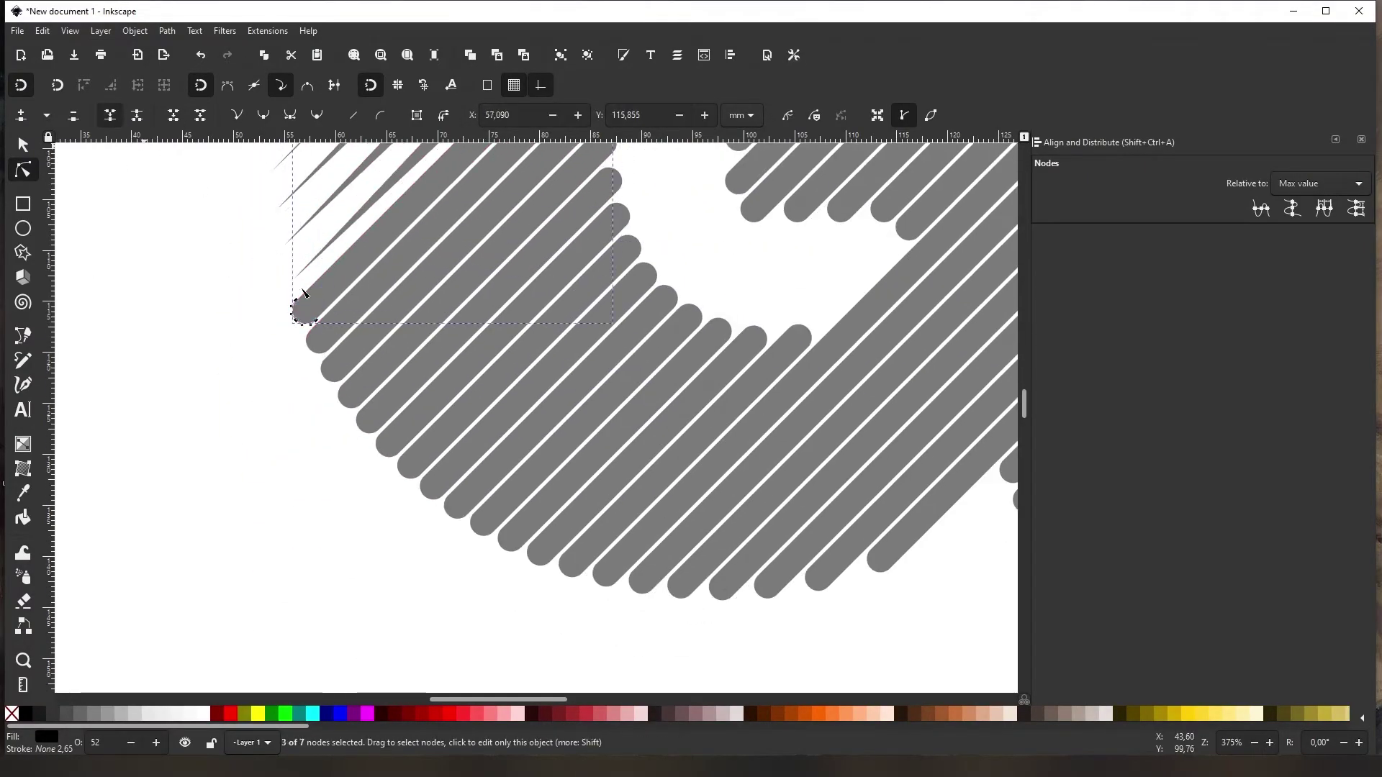
key("shift+j")
left_click_drag(386, 432, 494, 549)
key("shift+j")
left_click_drag(503, 497, 573, 560)
key("shift+j")
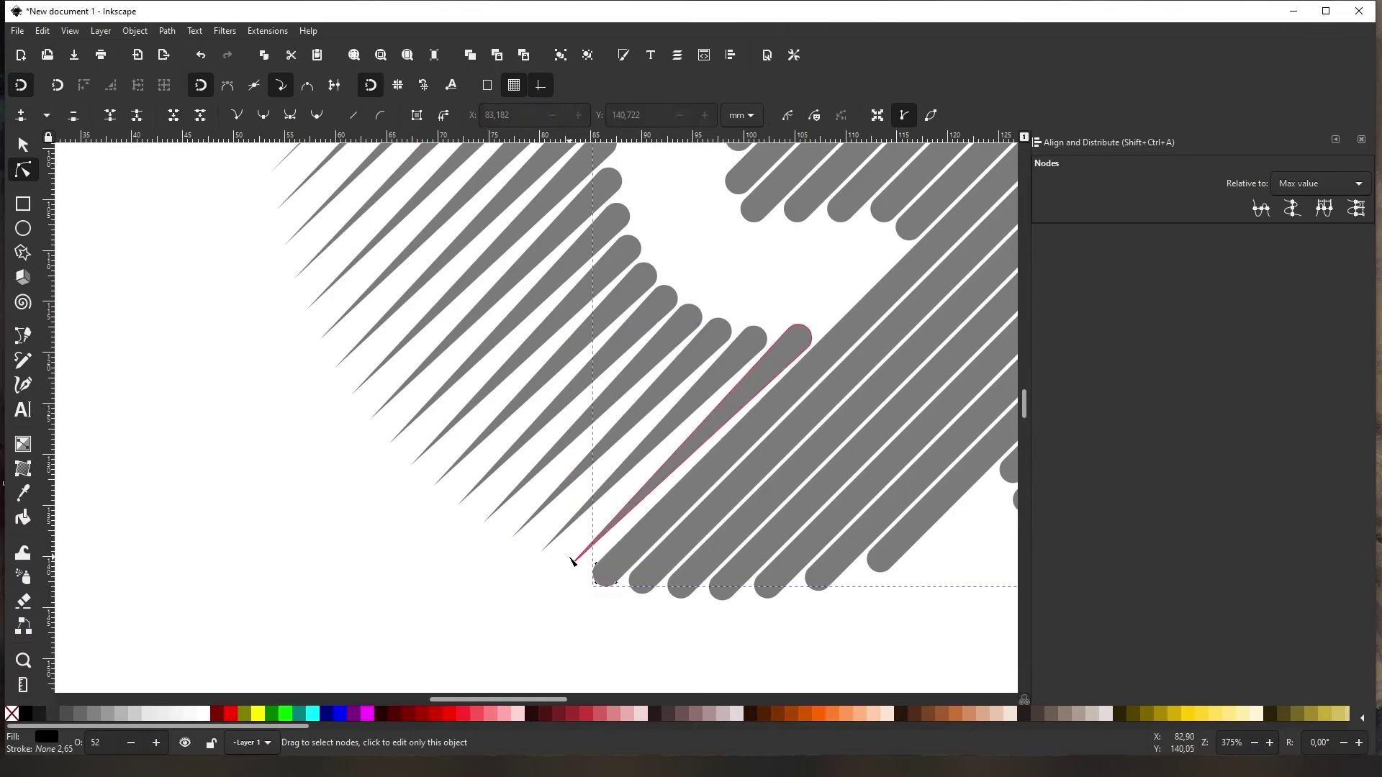
scroll(722, 581, "right", 10)
left_click_drag(497, 381, 537, 438)
key("shift+j")
- Taper the remaining stripes to sharp points at their lower-left ends
left_click_drag(601, 511, 651, 554)
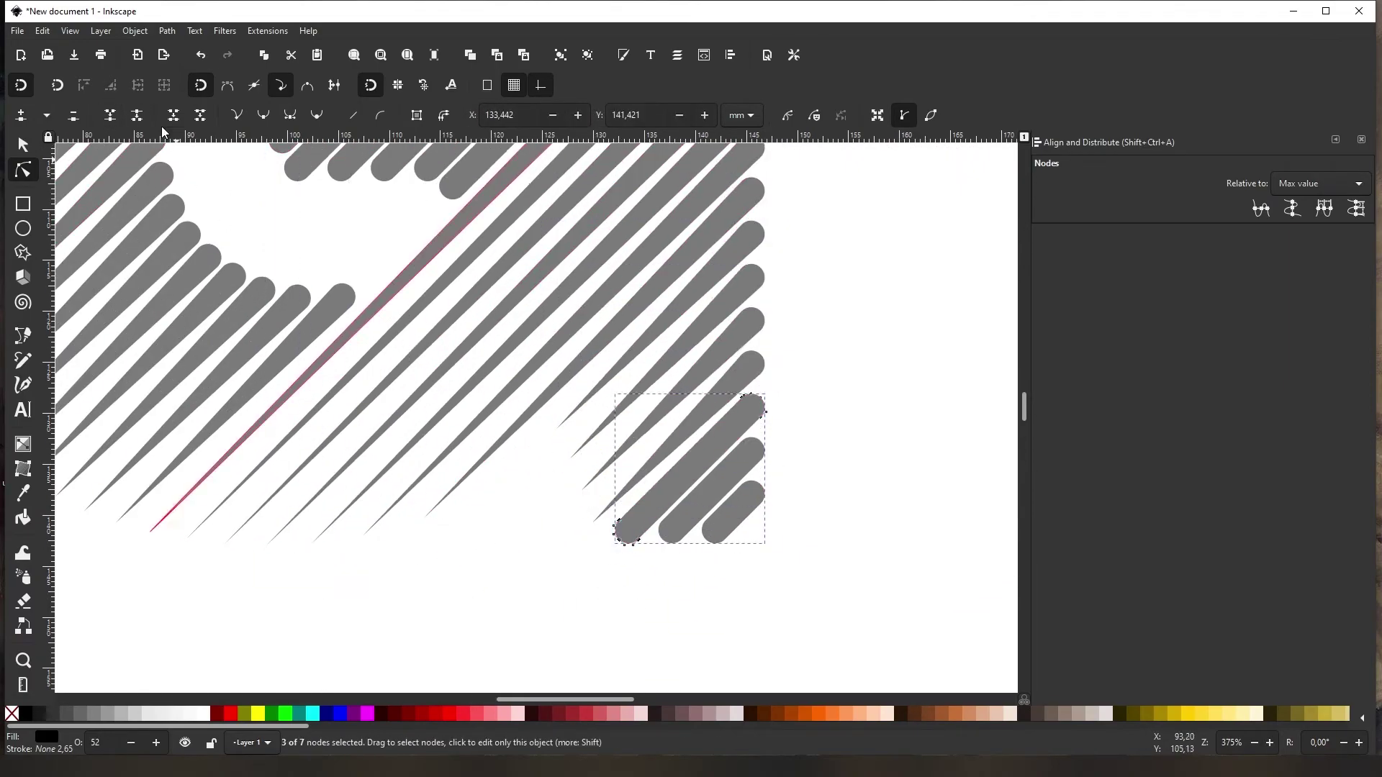
scroll(330, 269, "up", 3)
scroll(243, 277, "up", 5)
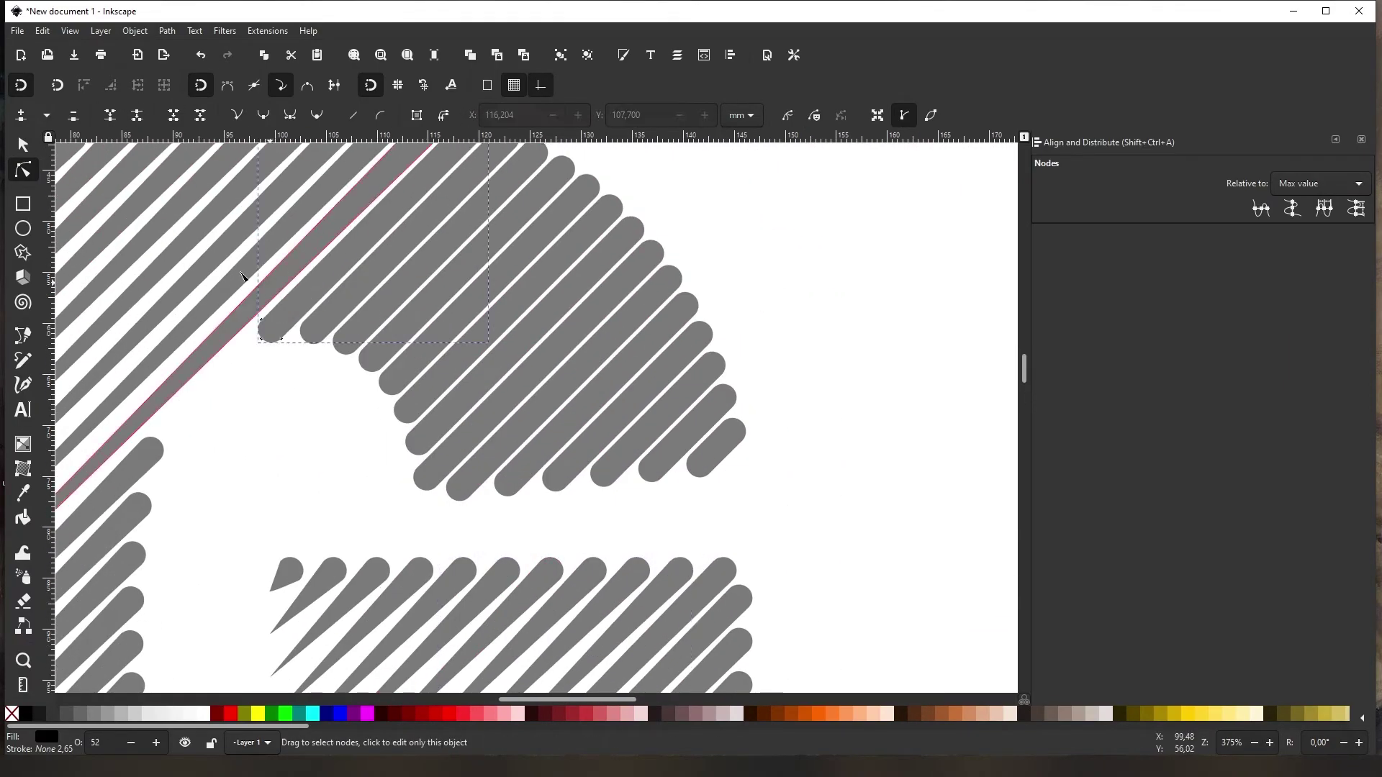
left_click_drag(242, 277, 504, 349)
key("shift+j")
left_click_drag(496, 396, 401, 509)
key("shift+j")
left_click_drag(634, 374, 728, 452)
key("shift+j")
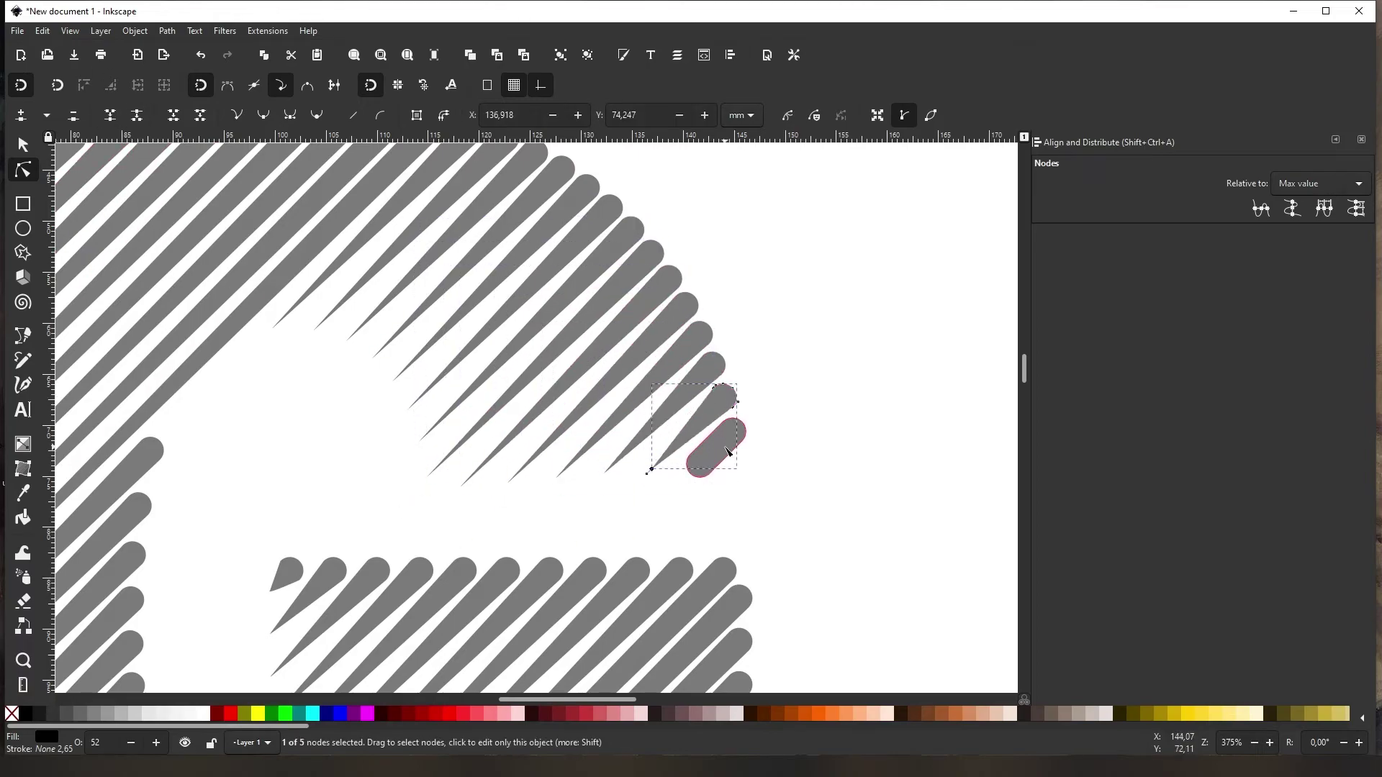
scroll(728, 451, "down", 3, "ctrl")
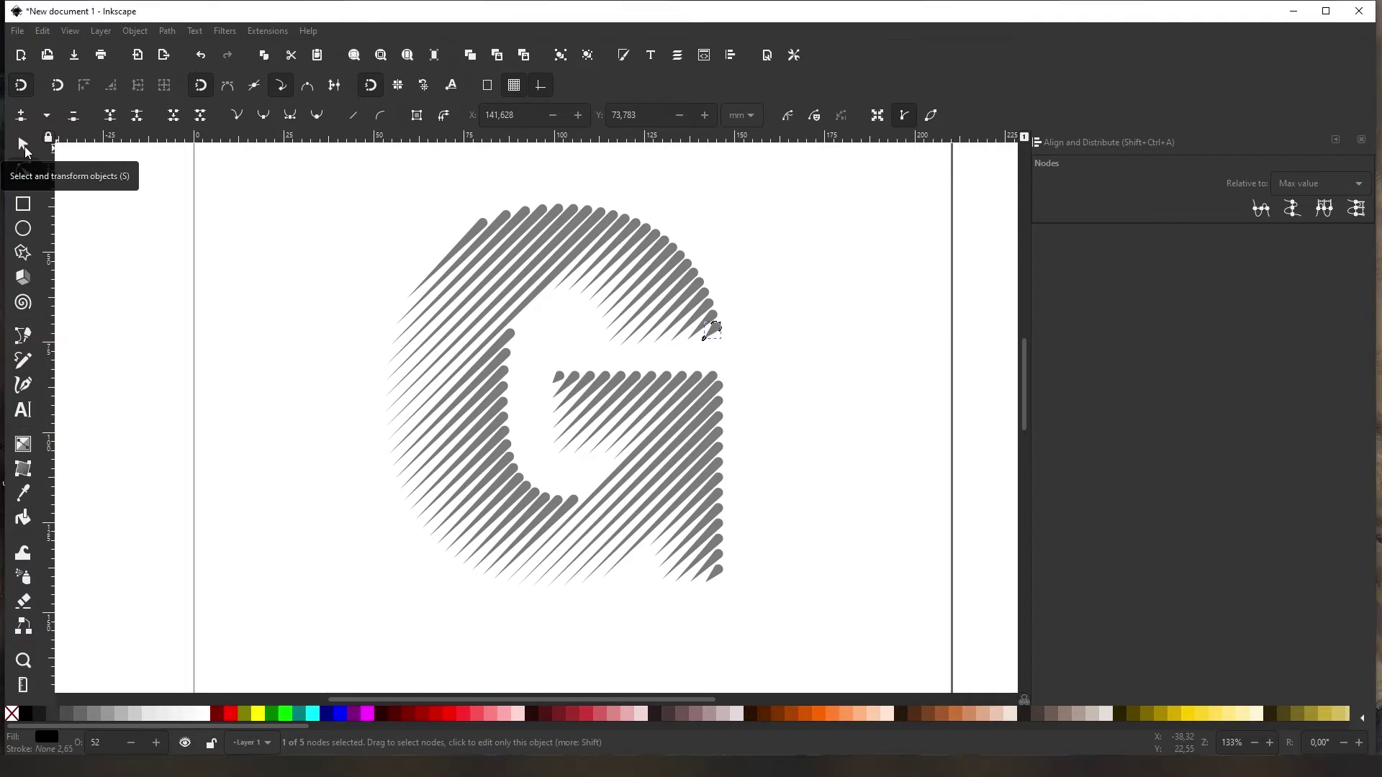
- Union all the G's stripes into a single 315-node path
left_click(25, 146)
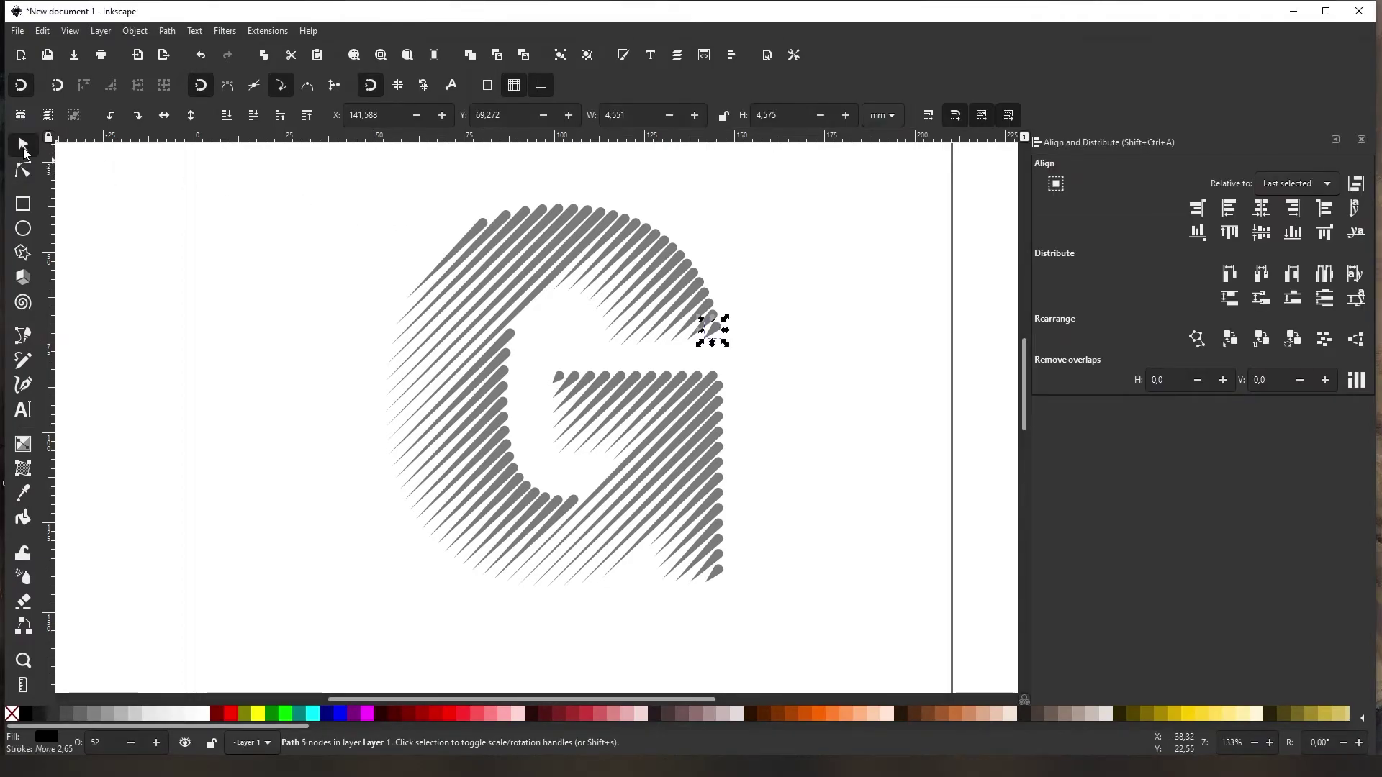
left_click_drag(322, 209, 823, 639)
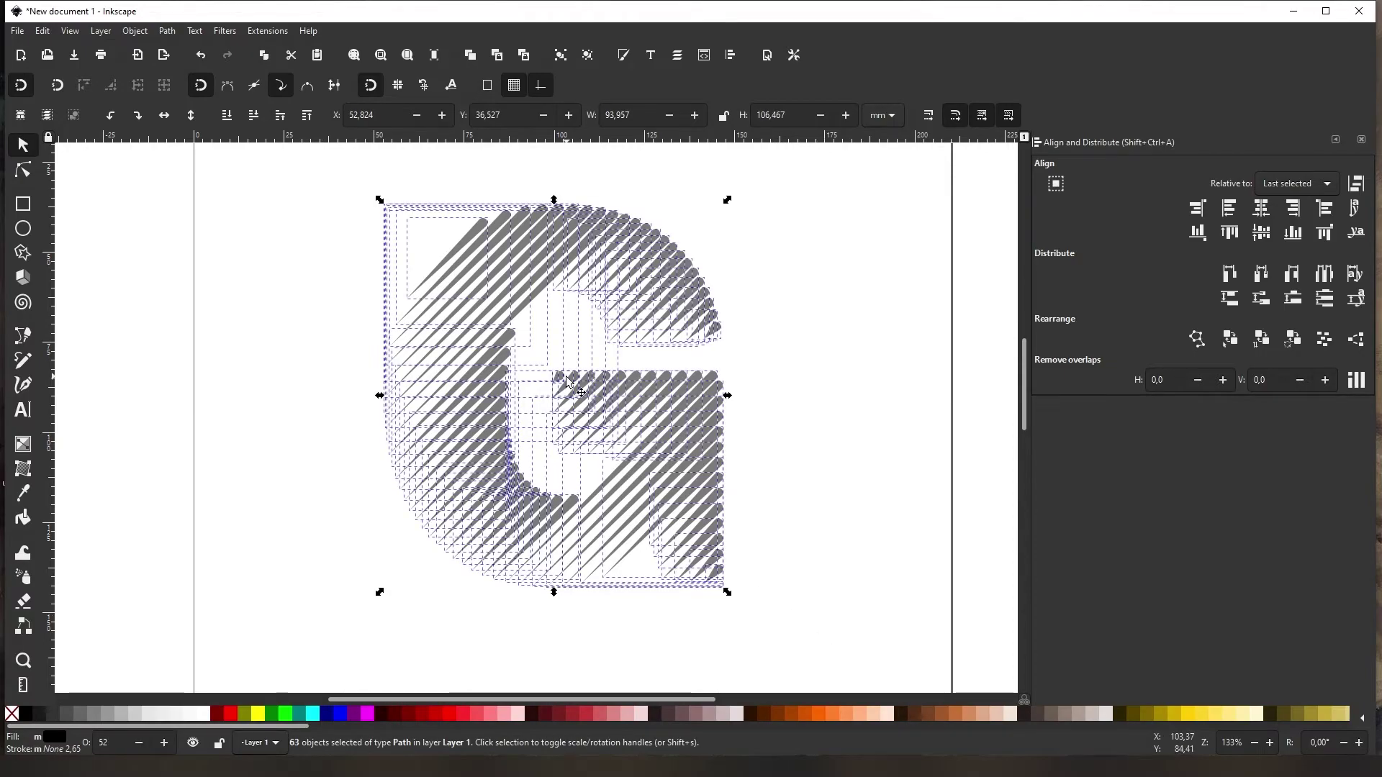
left_click(167, 30)
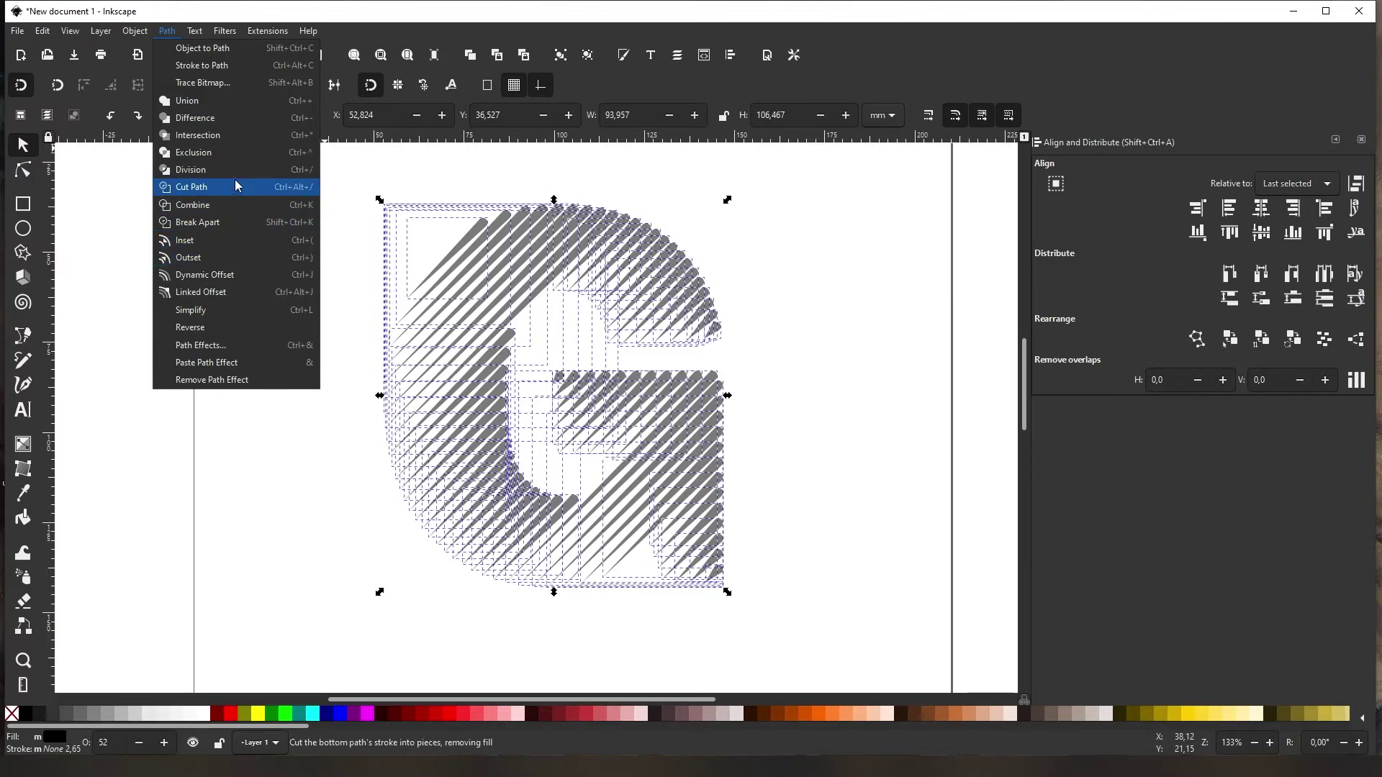
left_click(239, 98)
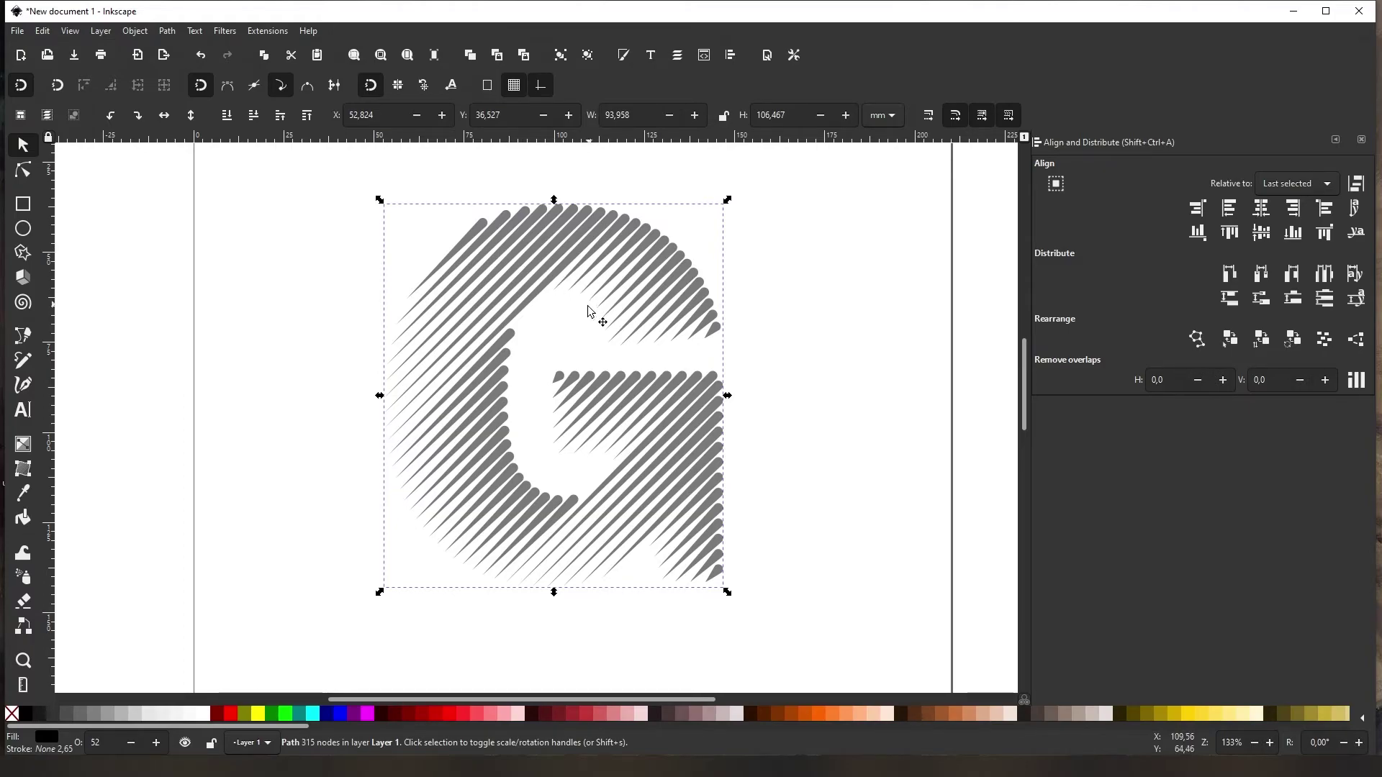
- Give the G a linear gradient from lower left to upper middle and show its Fill settings
left_click(21, 447)
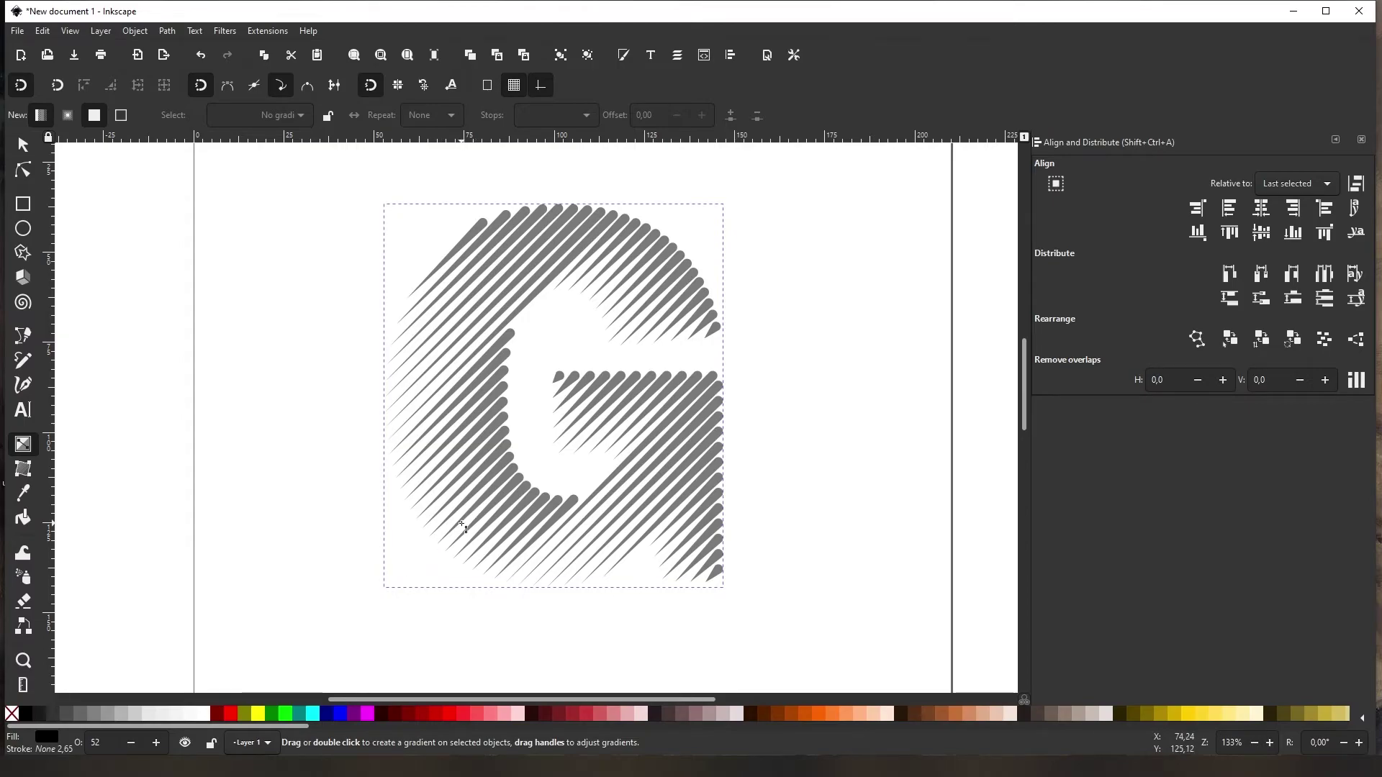
left_click_drag(462, 525, 574, 257)
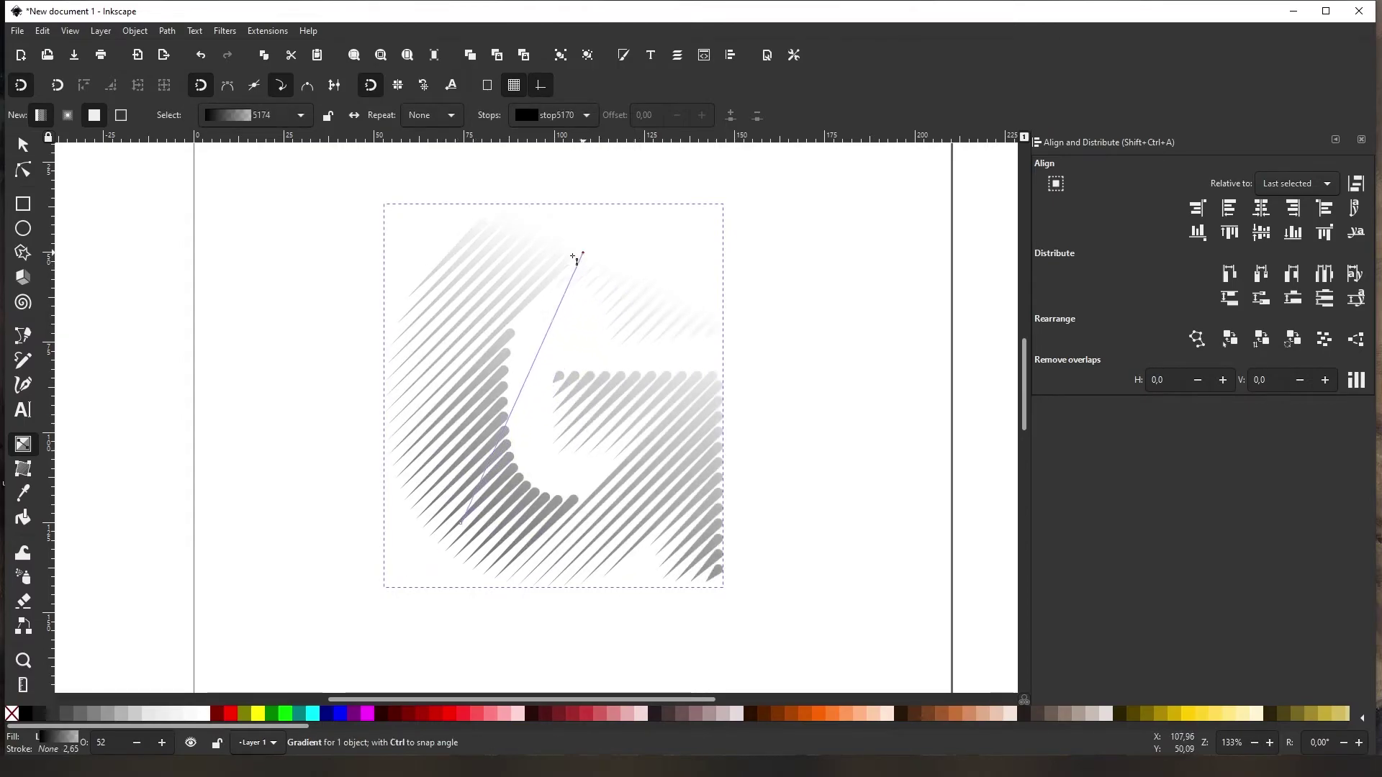
mouse_move(574, 257)
left_mouse_down()
mouse_move(589, 346)
mouse_move(564, 356)
mouse_move(614, 295)
left_mouse_up()
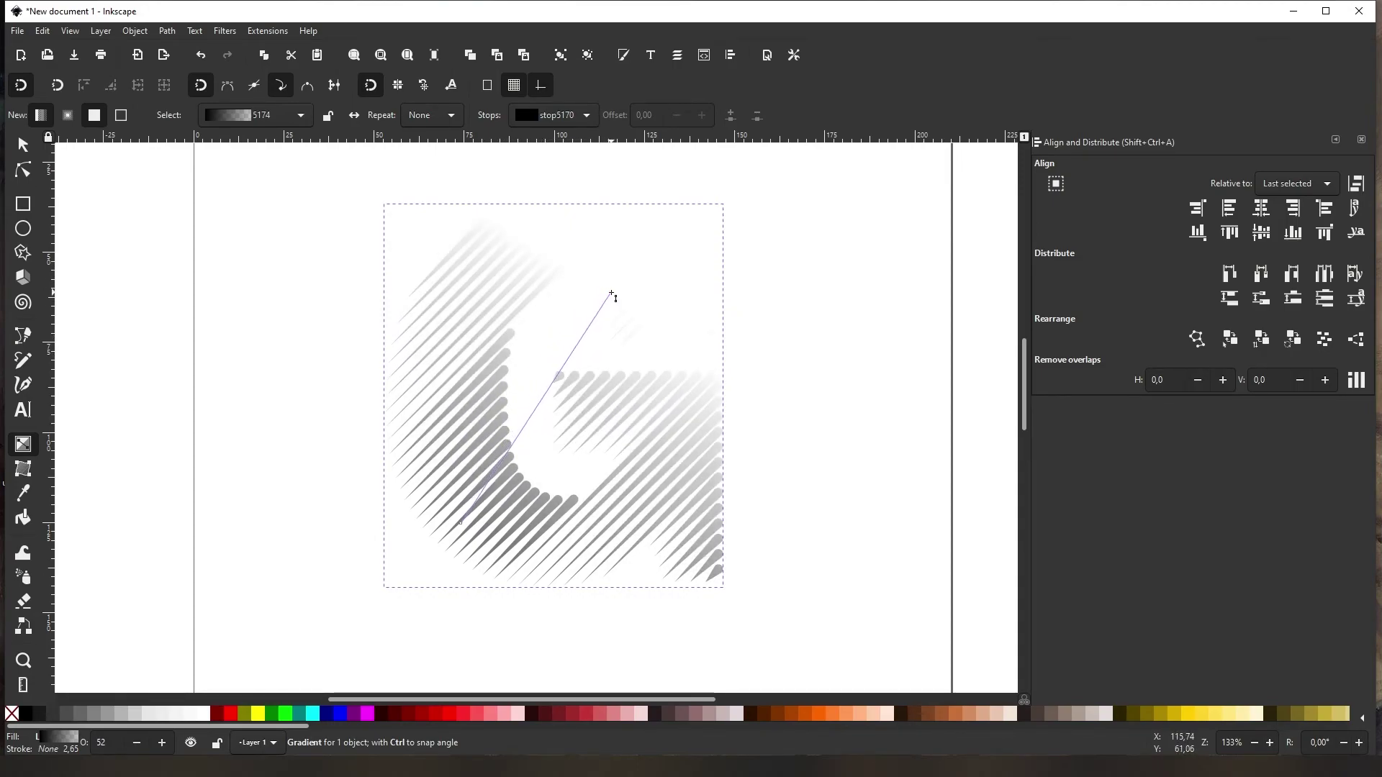
left_click_drag(612, 296, 607, 304)
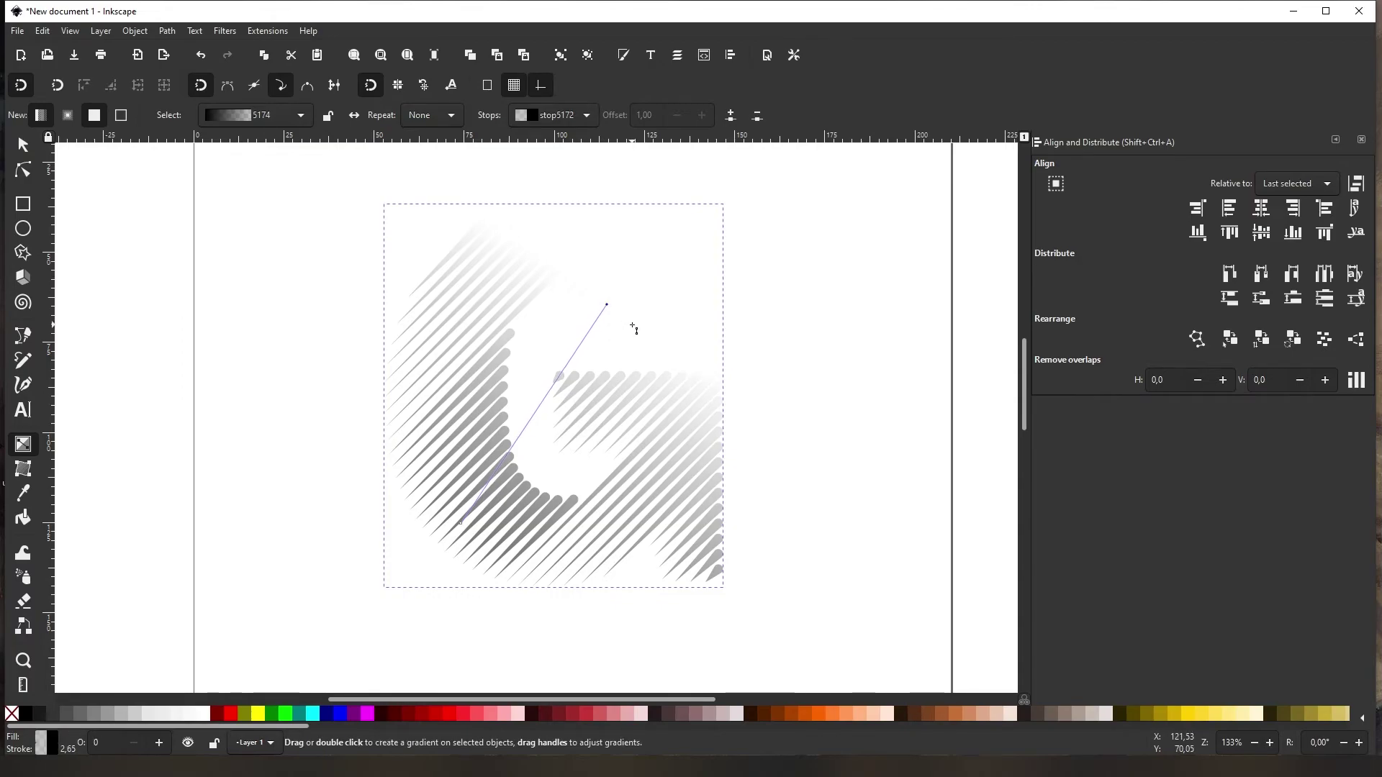
left_click(624, 57)
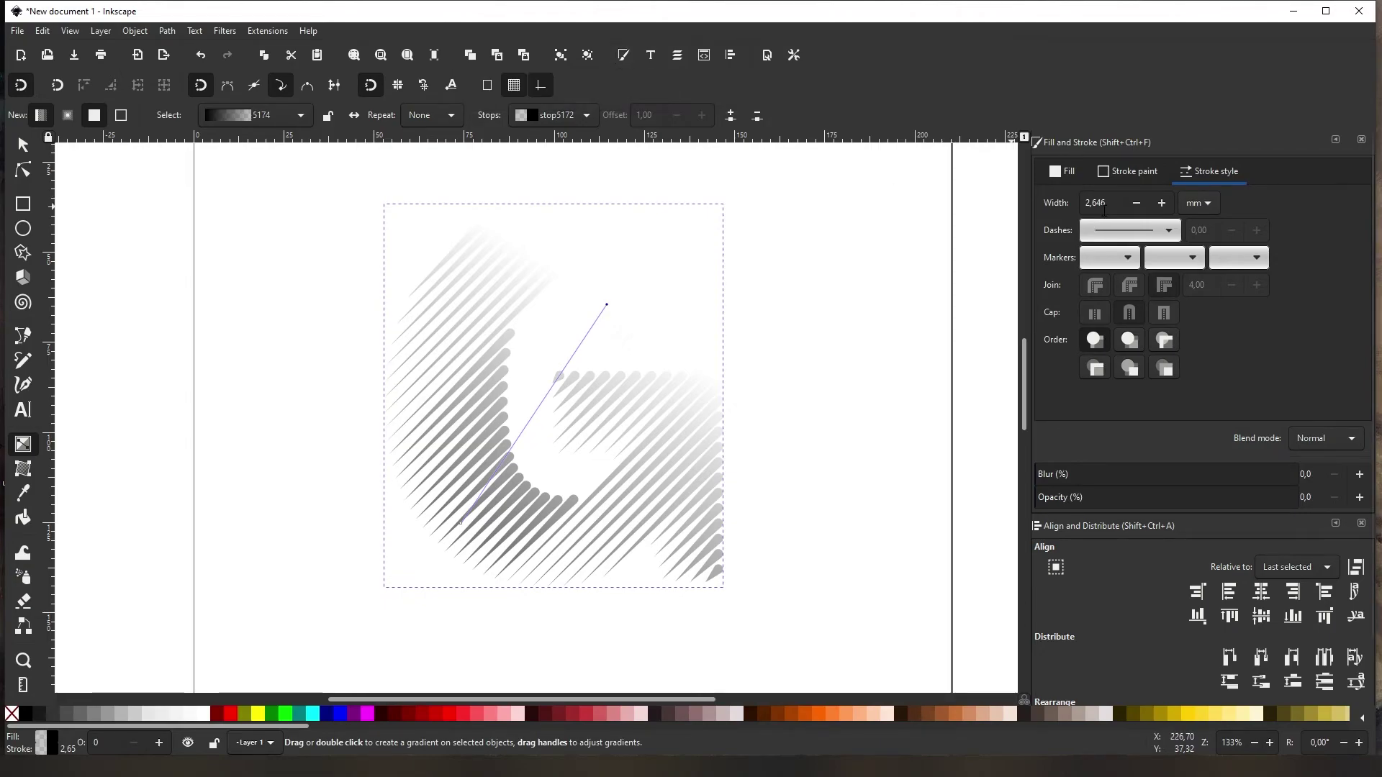
left_click(1061, 172)
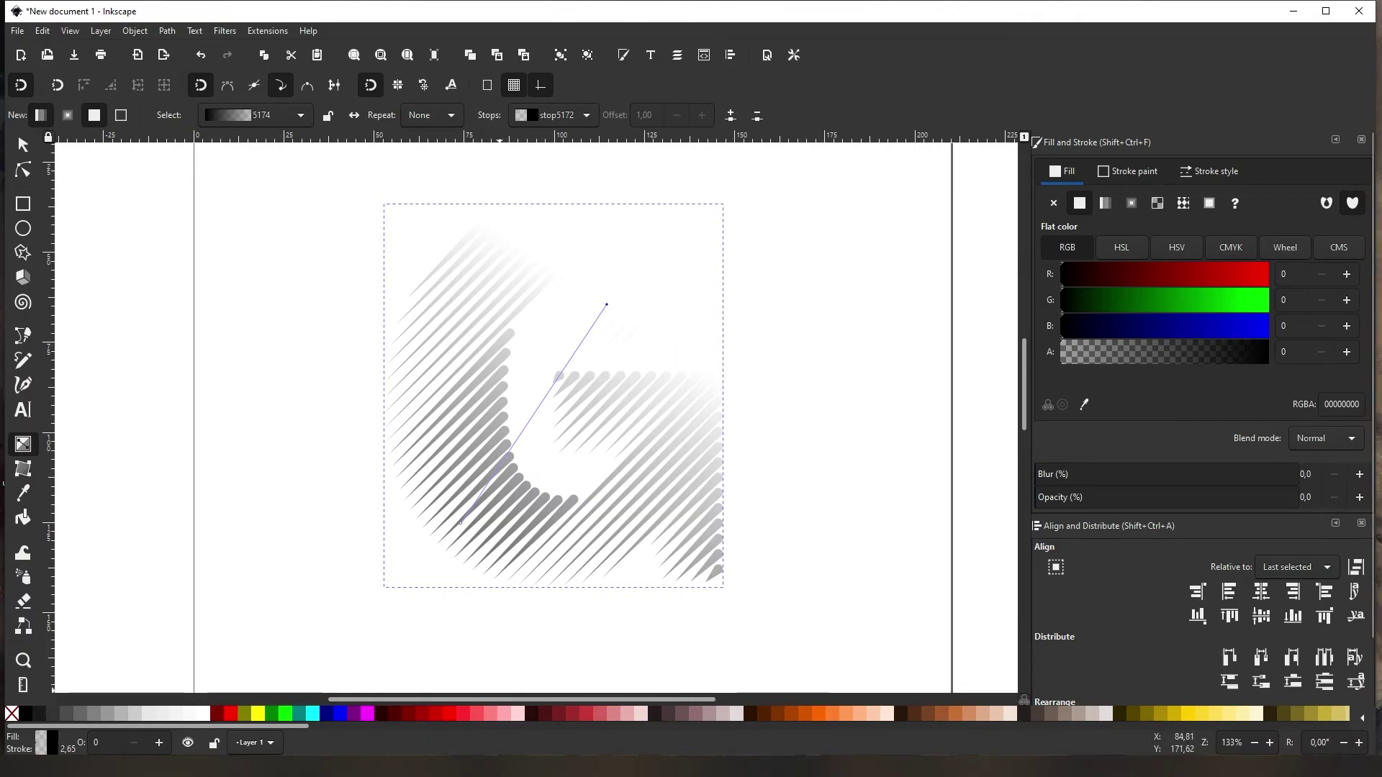
- Make the gradient's top stop fuchsia and its lower-left stop a light, semi-transparent blue
left_click(373, 715)
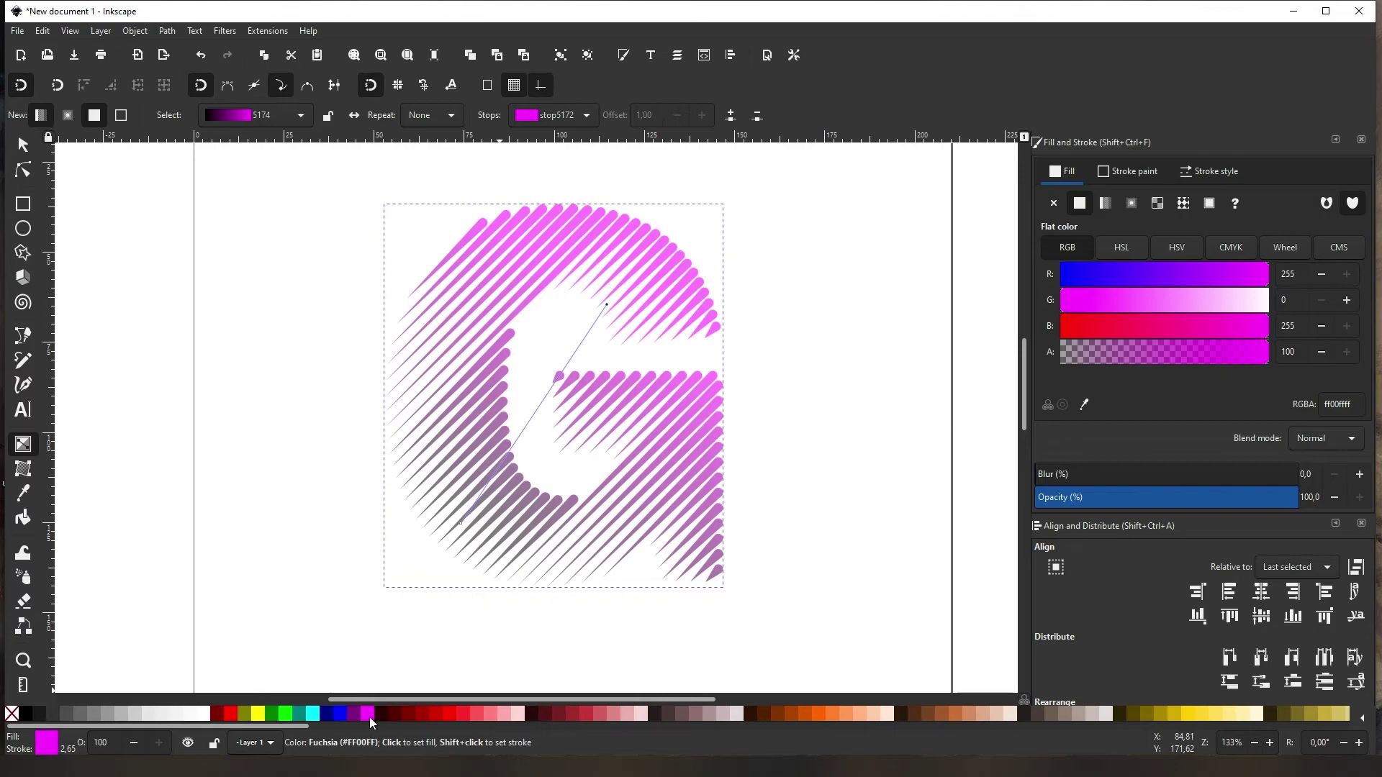
left_click(461, 524)
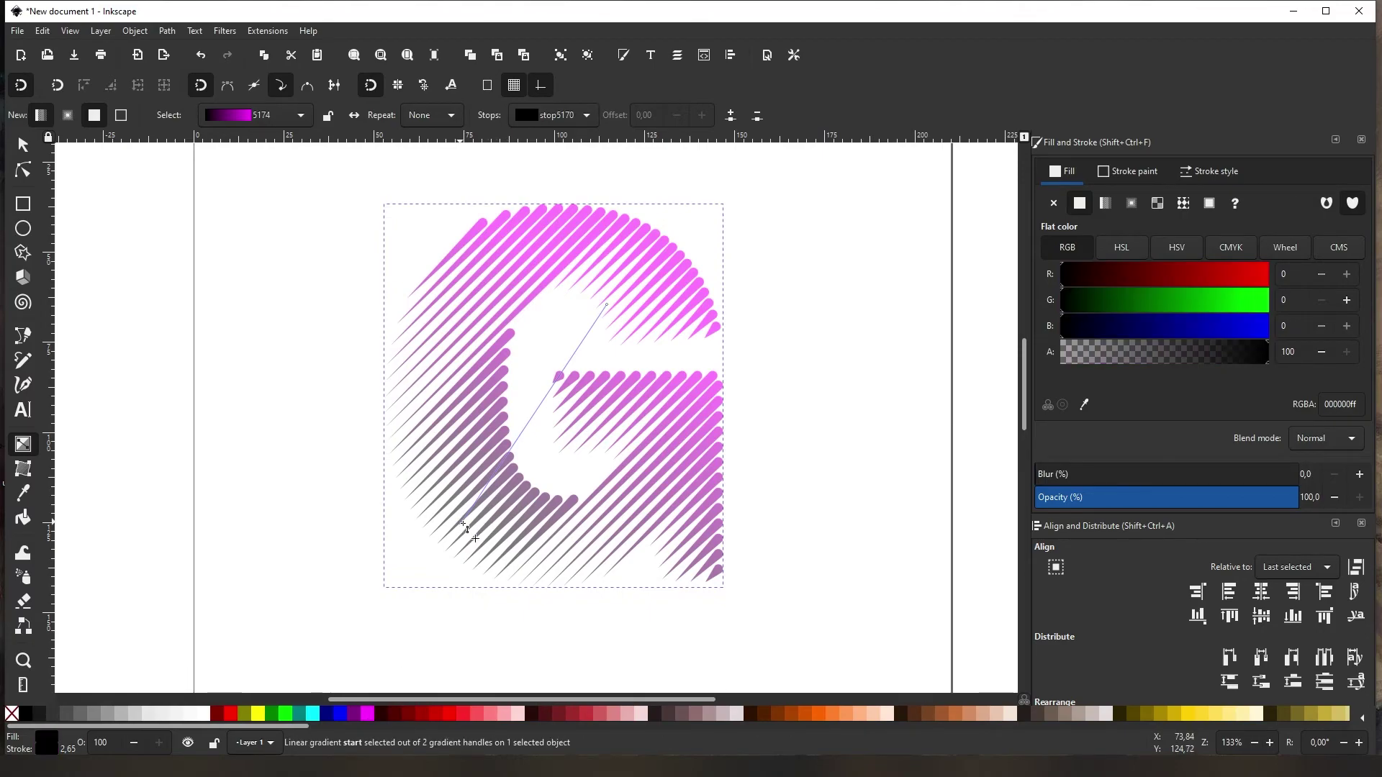
left_click(343, 712)
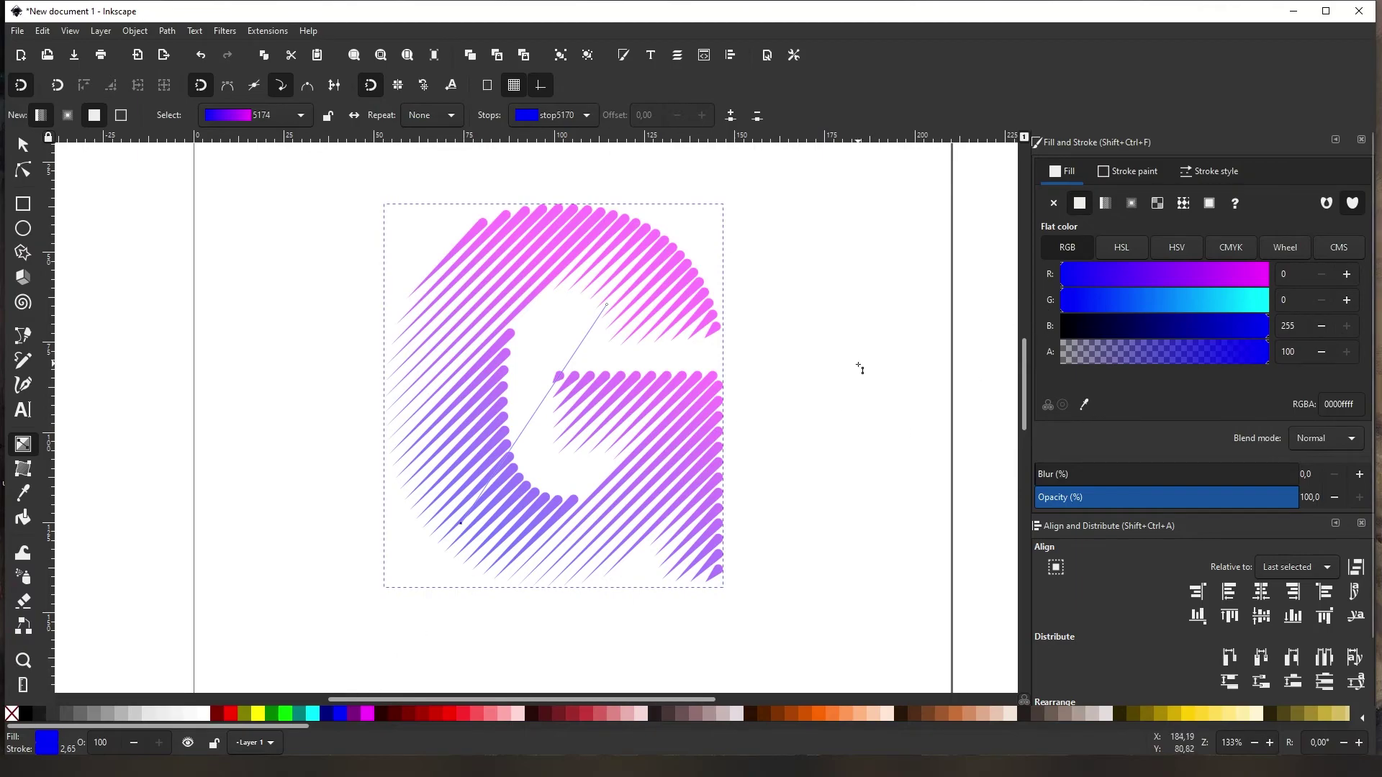
left_click_drag(1110, 351, 1255, 353)
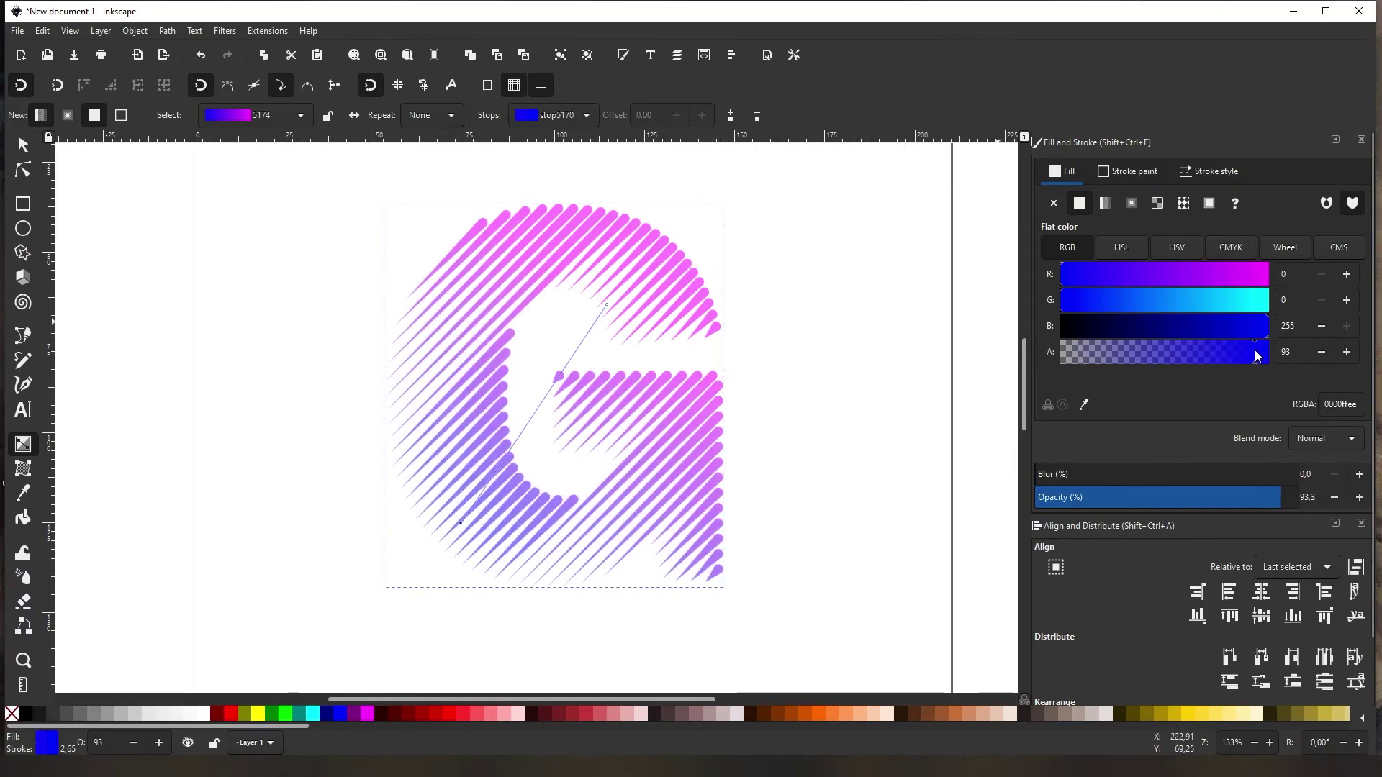
mouse_move(1219, 274)
left_mouse_down()
mouse_move(1069, 282)
mouse_move(1078, 327)
mouse_move(1216, 330)
left_mouse_up()
left_click(1078, 304)
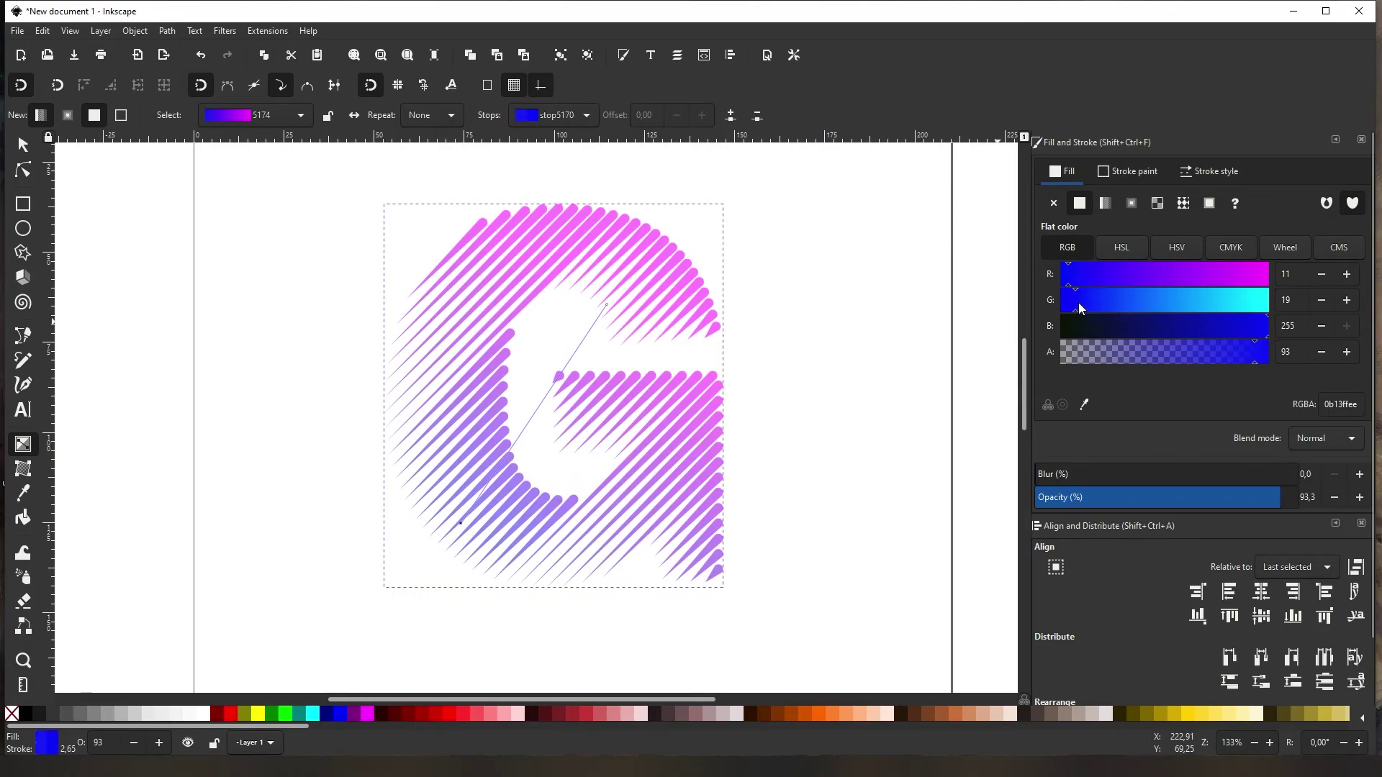
mouse_move(1079, 304)
left_mouse_down()
mouse_move(1139, 304)
mouse_move(1109, 303)
mouse_move(1135, 283)
left_mouse_up()
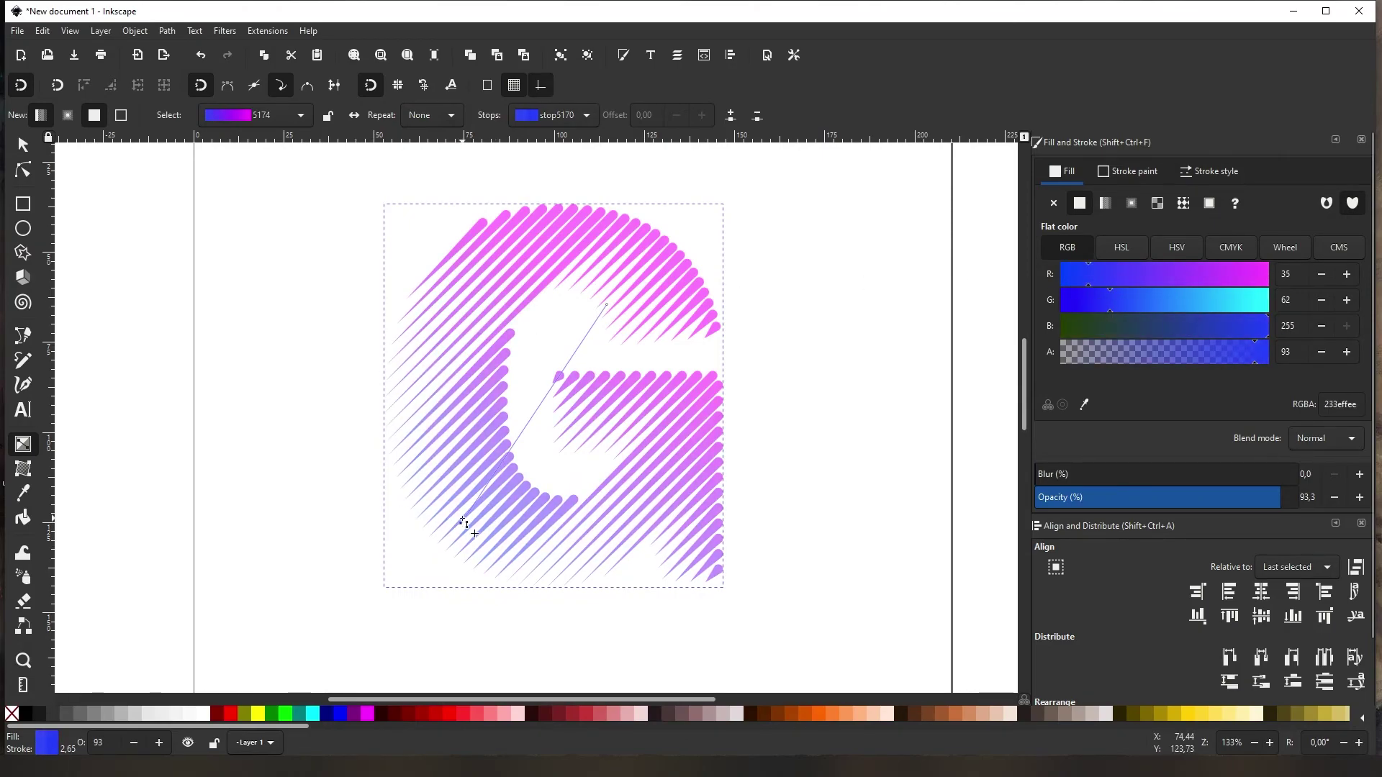
mouse_move(461, 519)
left_mouse_down()
mouse_move(606, 360)
mouse_move(598, 274)
mouse_move(746, 175)
mouse_move(521, 504)
mouse_move(603, 476)
left_mouse_up()
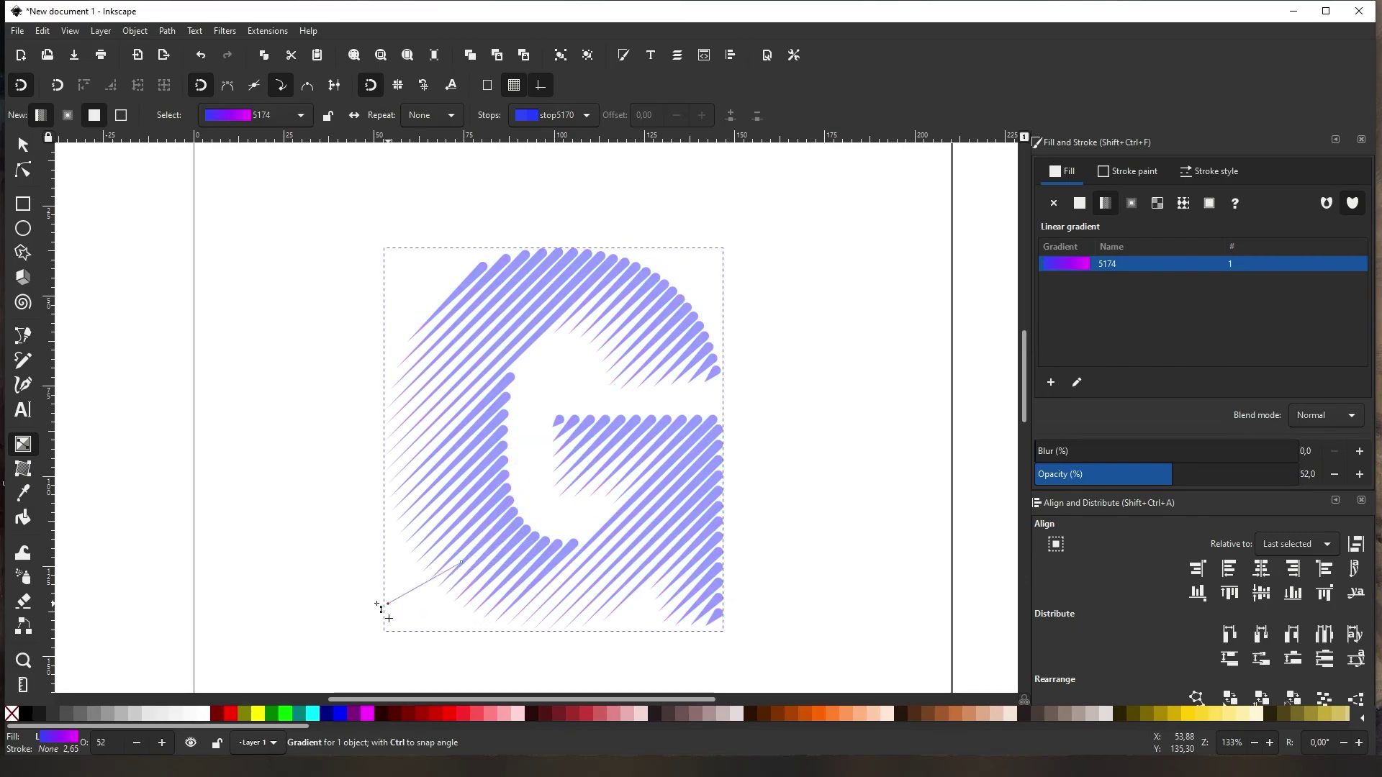
- Run the gradient lower-left to upper-right and brighten its top stop to pink-magenta
mouse_move(604, 476)
left_mouse_down()
mouse_move(532, 466)
mouse_move(592, 315)
left_mouse_up()
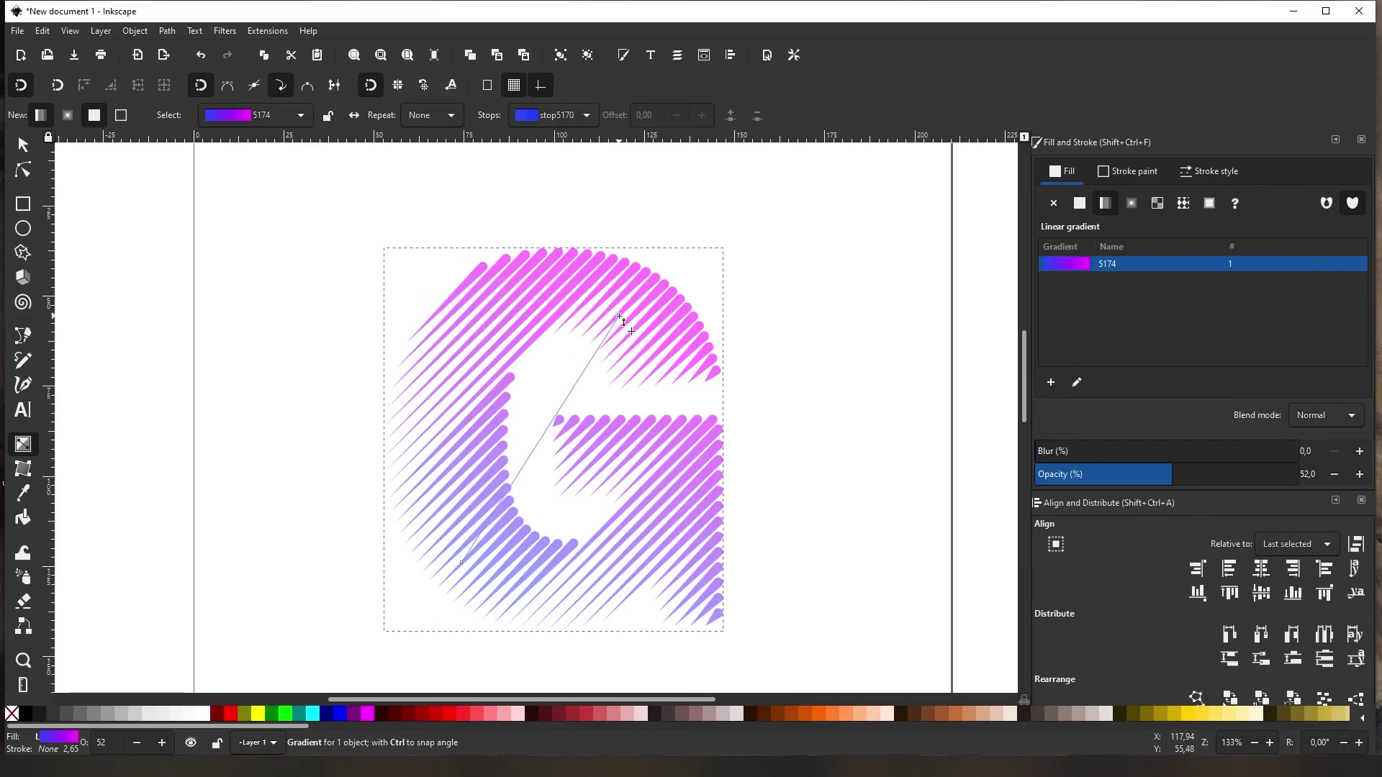
left_click_drag(598, 318, 619, 315)
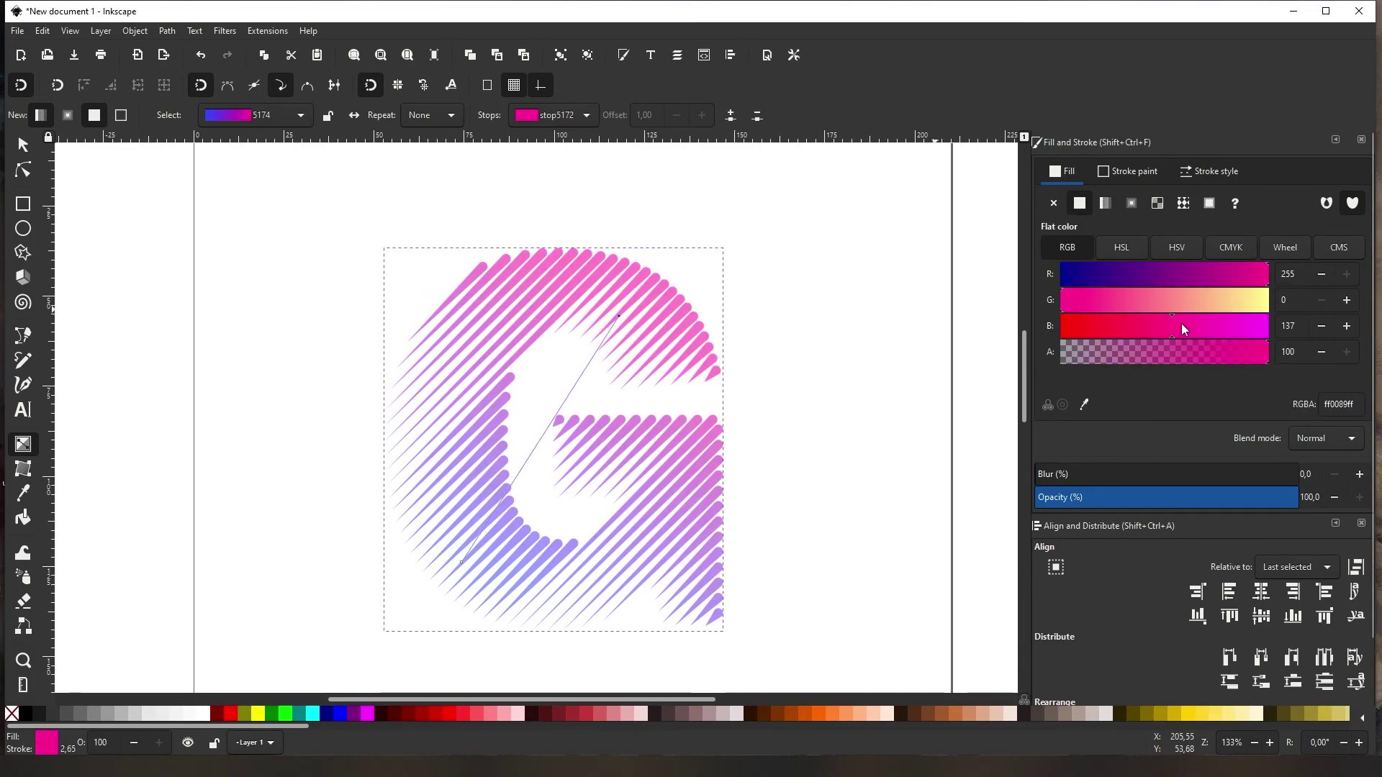
left_click(1254, 323)
mouse_move(1250, 266)
left_mouse_down()
mouse_move(1199, 274)
mouse_move(1260, 282)
left_mouse_up()
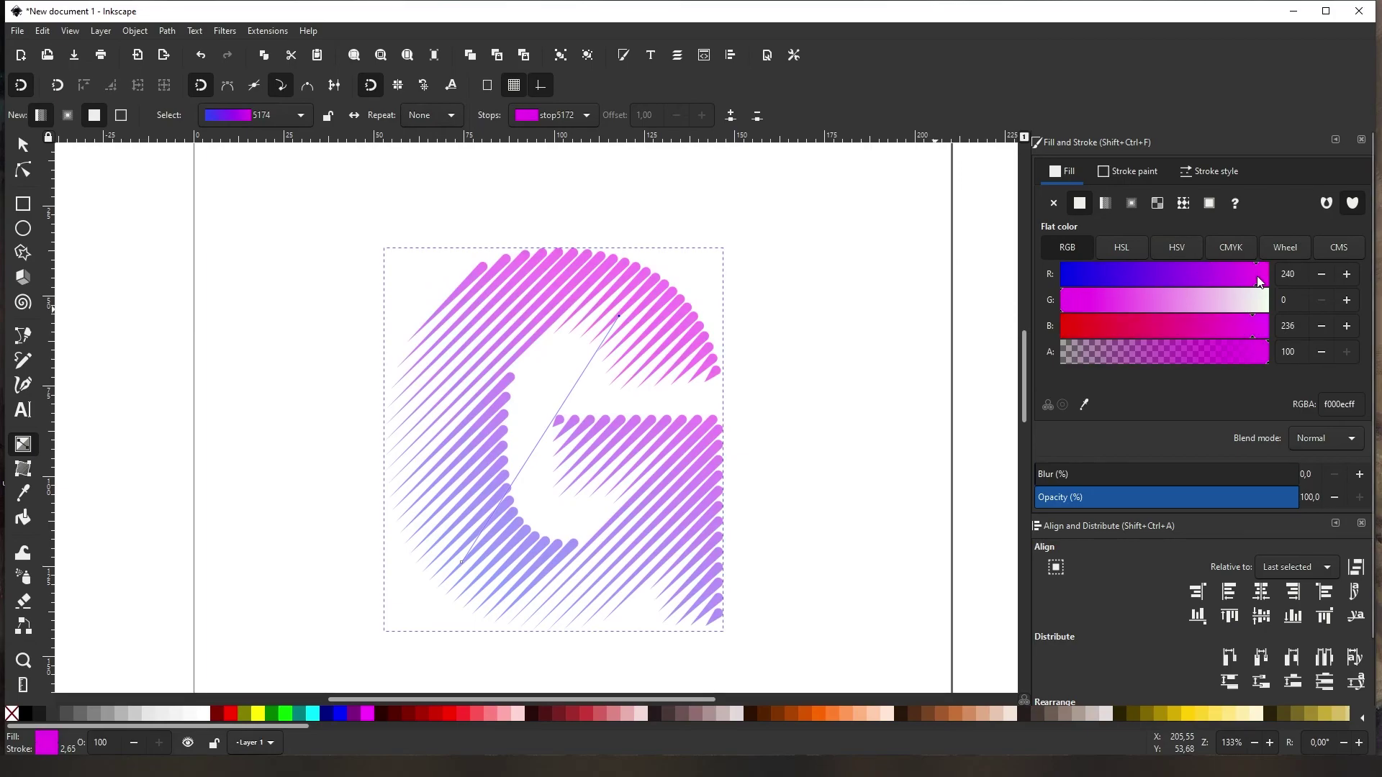
left_click_drag(1072, 305, 1086, 305)
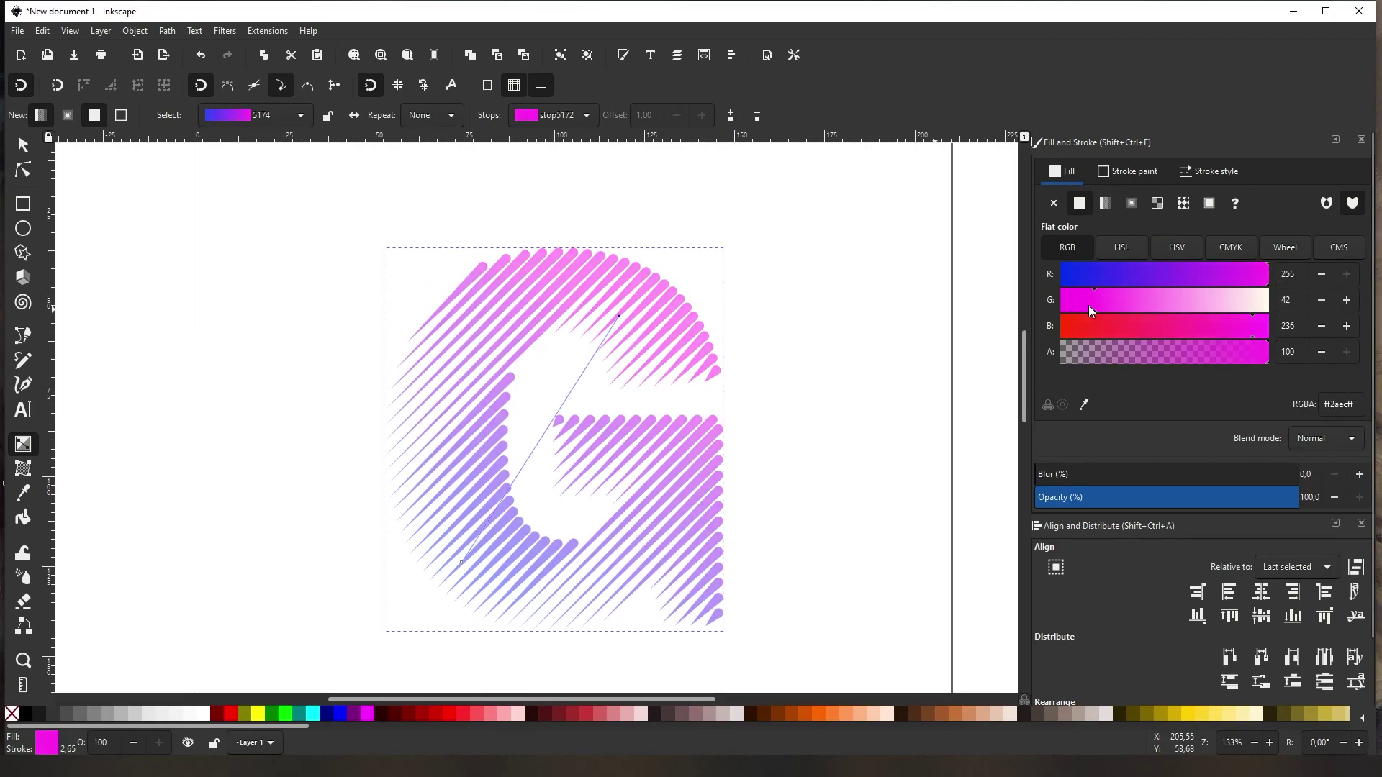
left_click_drag(1120, 351, 1347, 360)
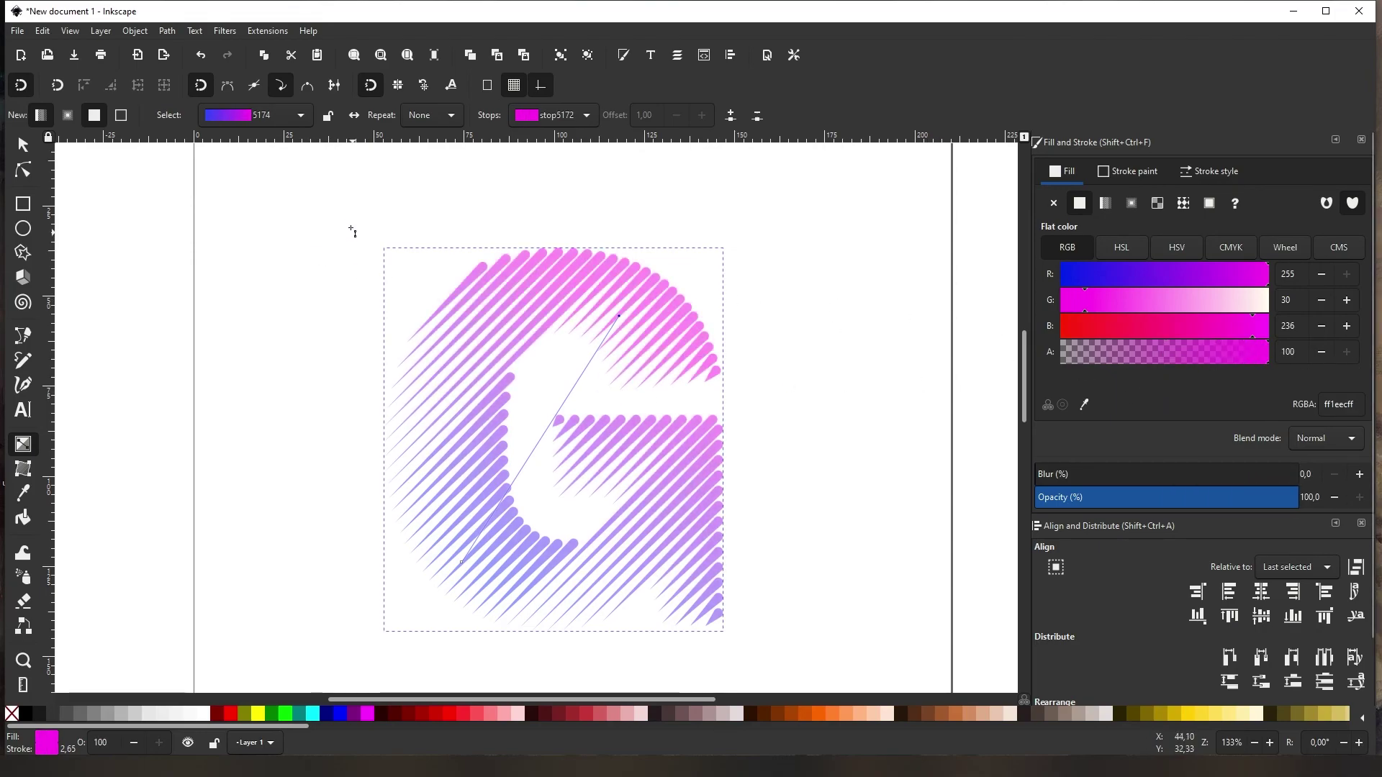
left_click_drag(336, 202, 676, 517)
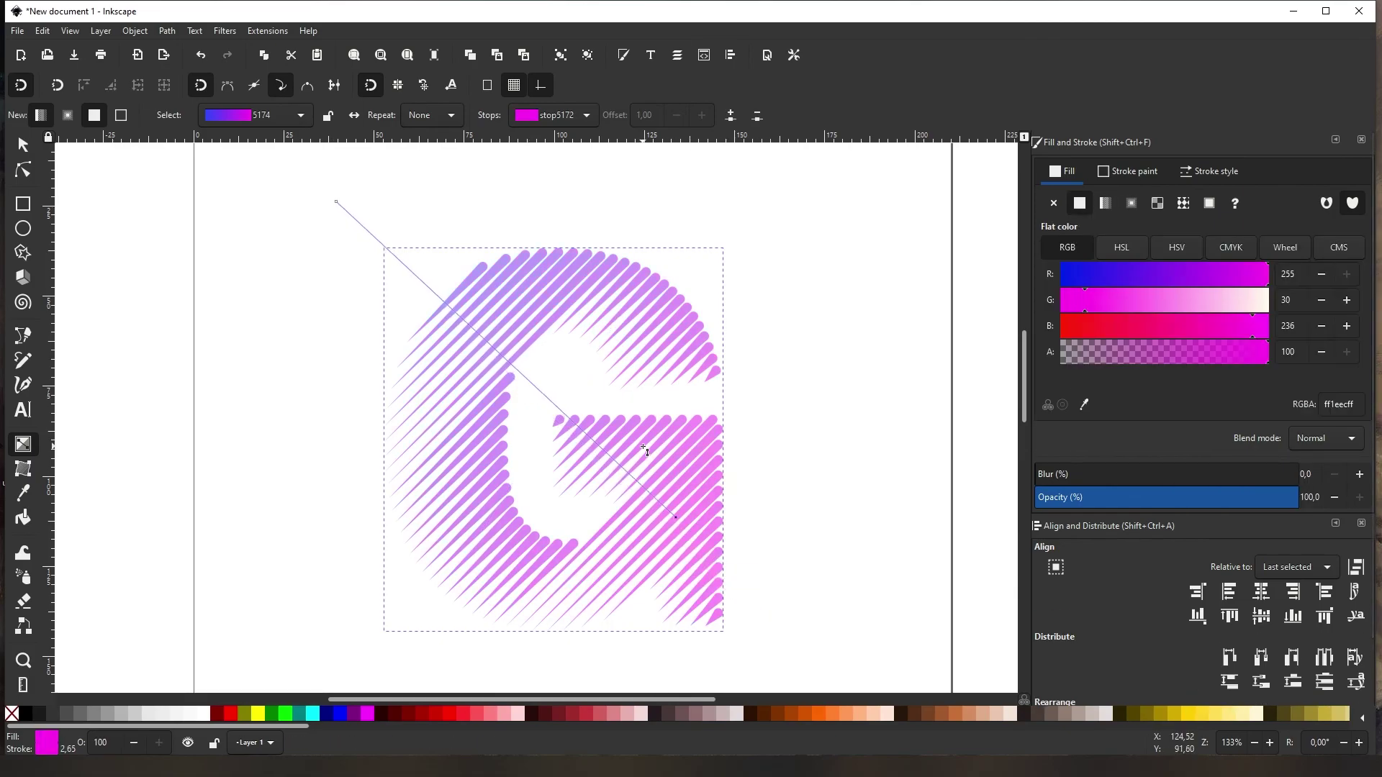
key("ctrl+z")
key("ctrl+z")
- Raise the G's opacity to about 79% and deselect it to inspect the finished letter
left_click(26, 152)
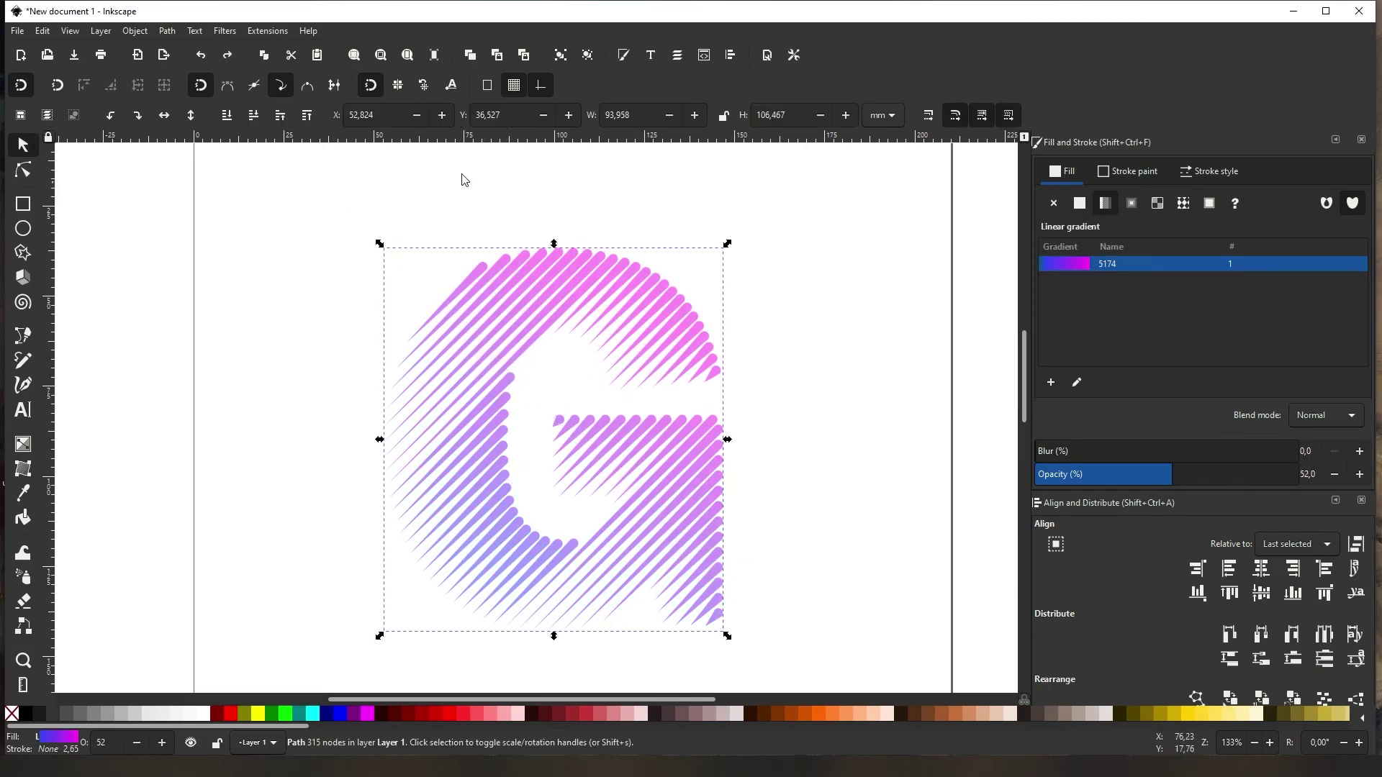
left_click_drag(1178, 470, 1249, 474)
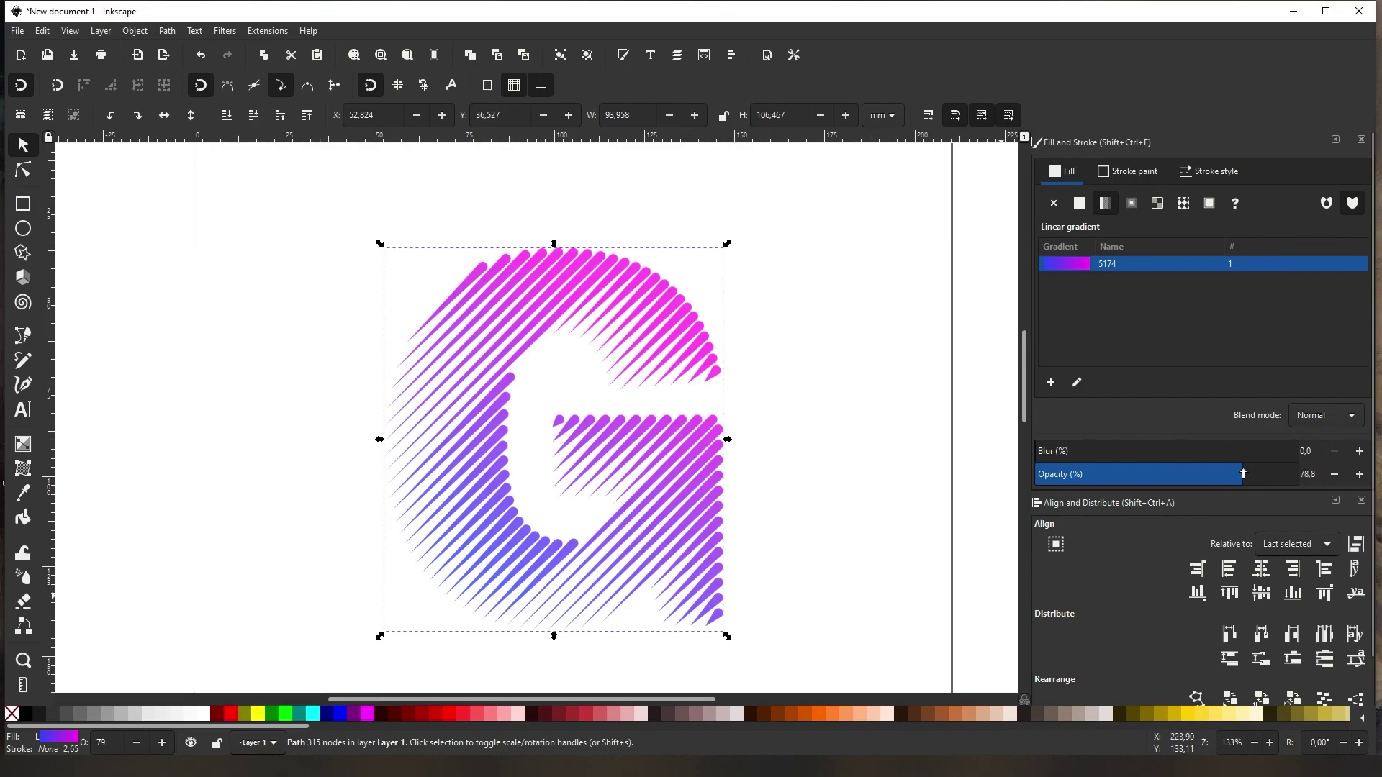
scroll(913, 367, "down", 2)
left_click(803, 345)
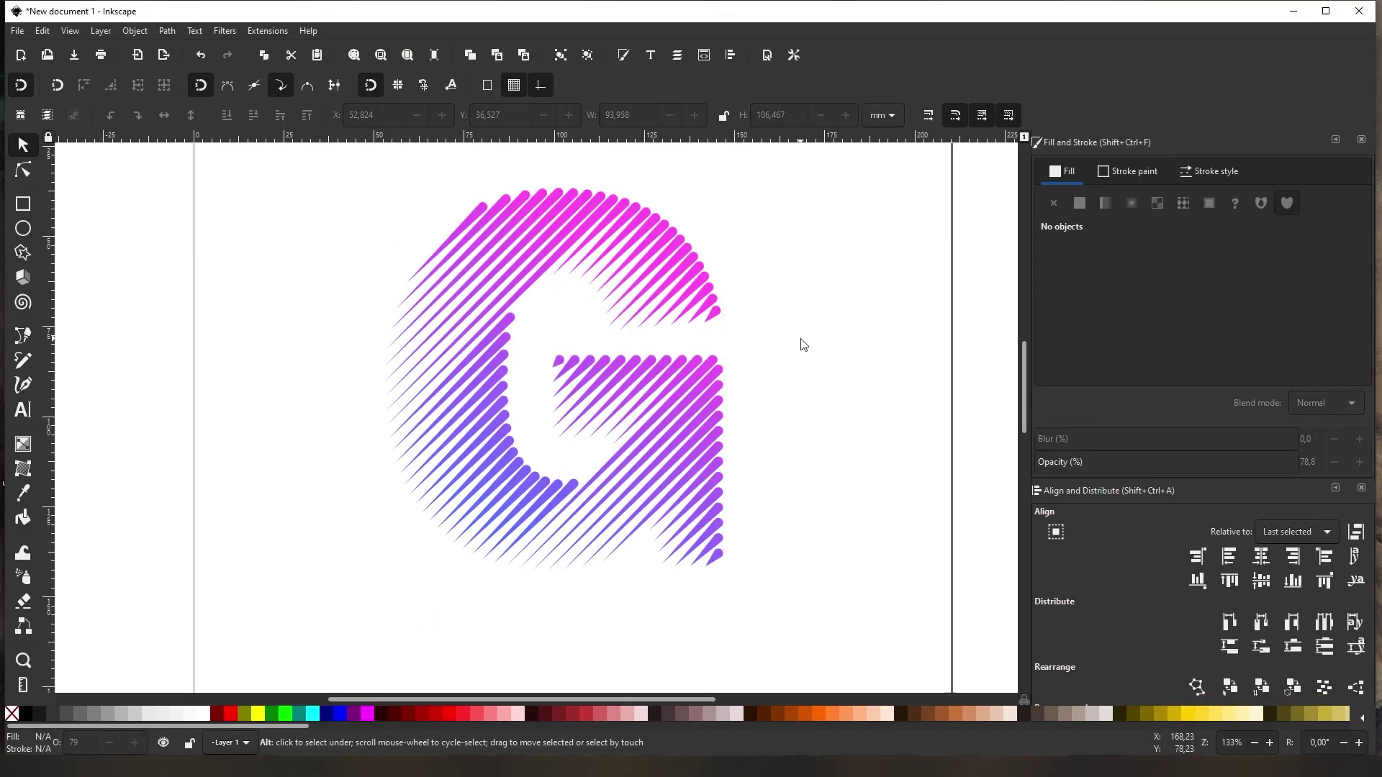
scroll(774, 342, "down", 1)
scroll(774, 342, "down", 1)
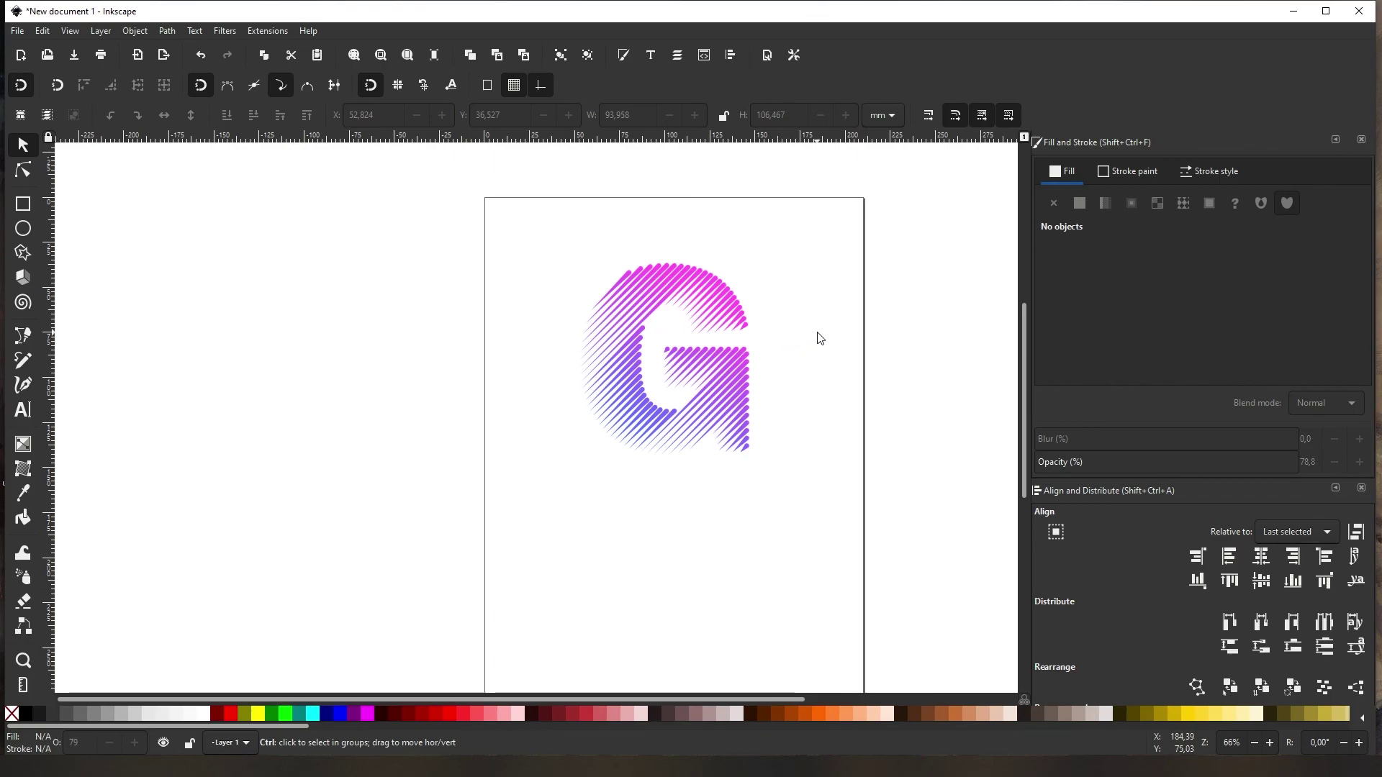
scroll(817, 333, "up", 2)
scroll(542, 348, "up", 1)
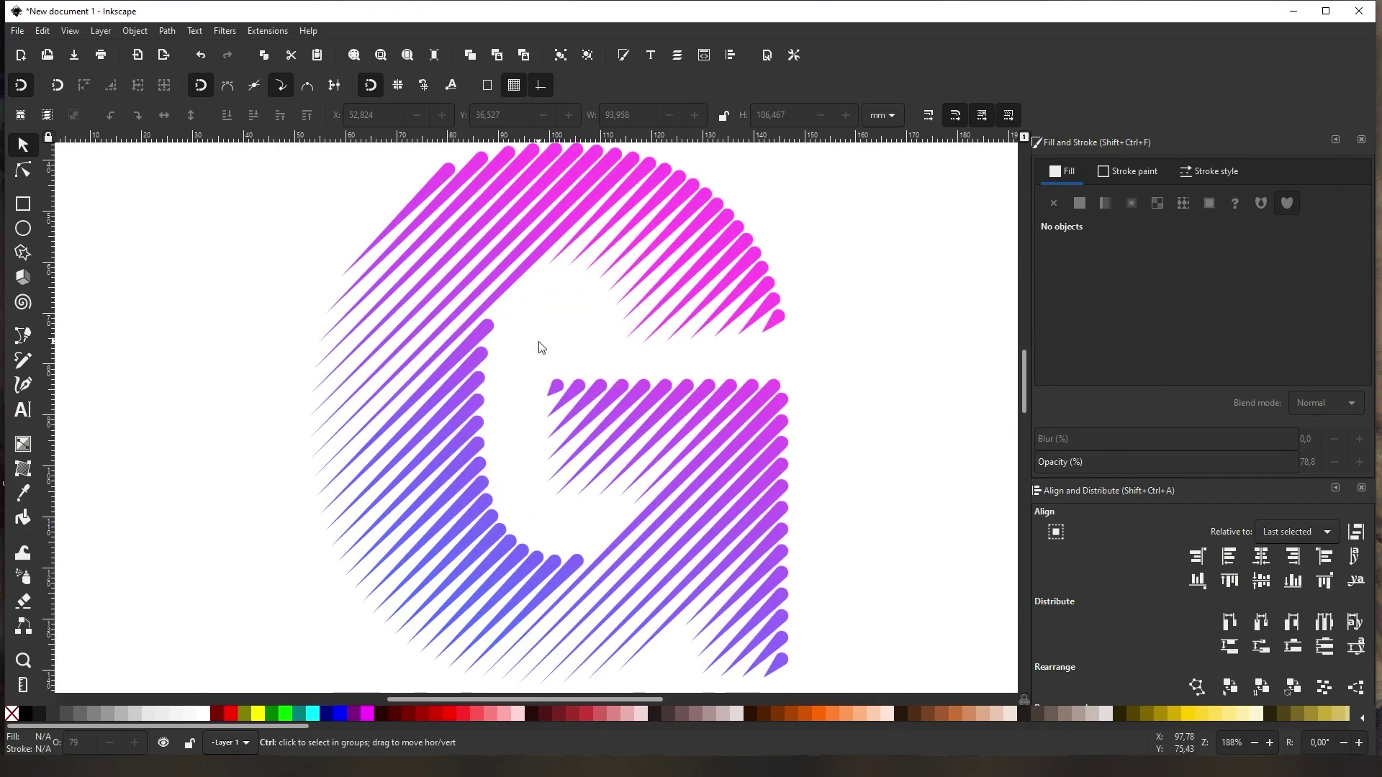
scroll(541, 348, "down", 1)
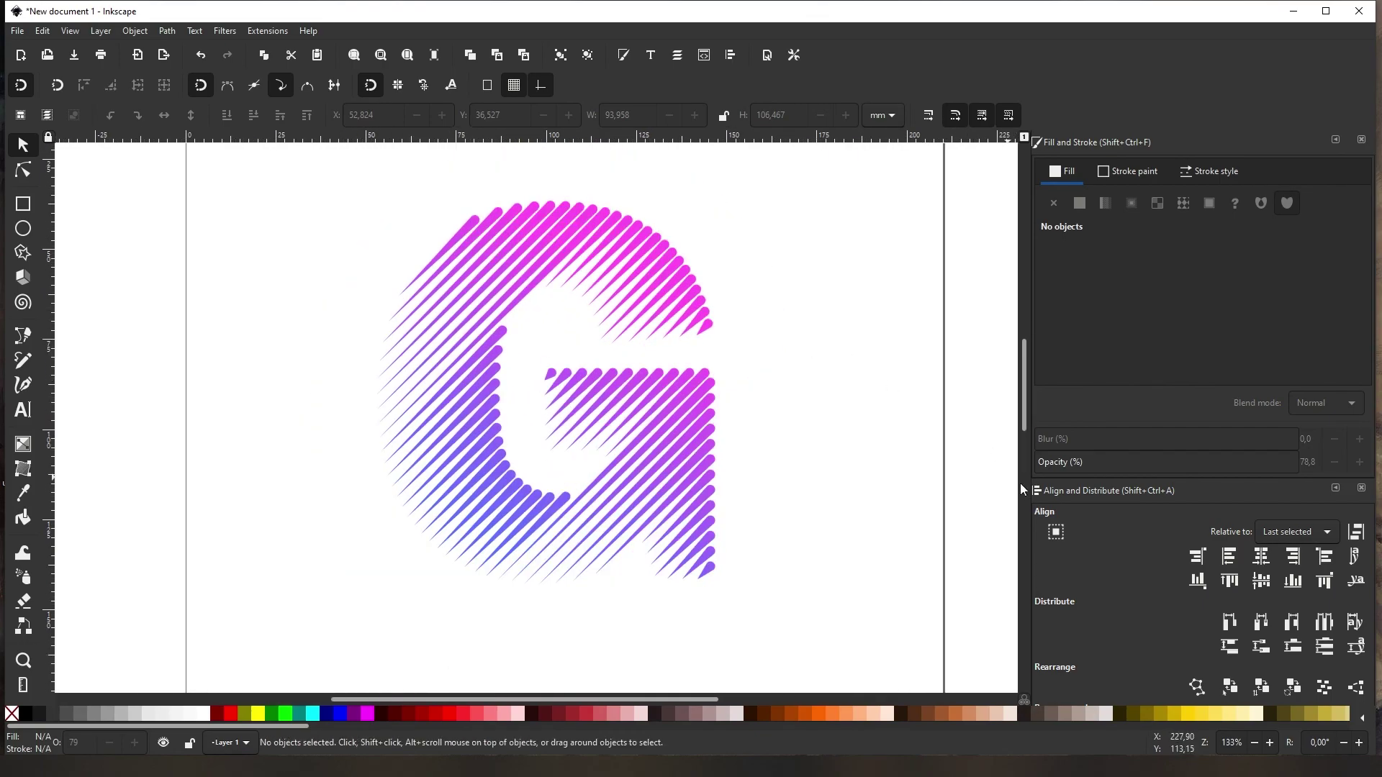
scroll(1107, 524, "down", 1)
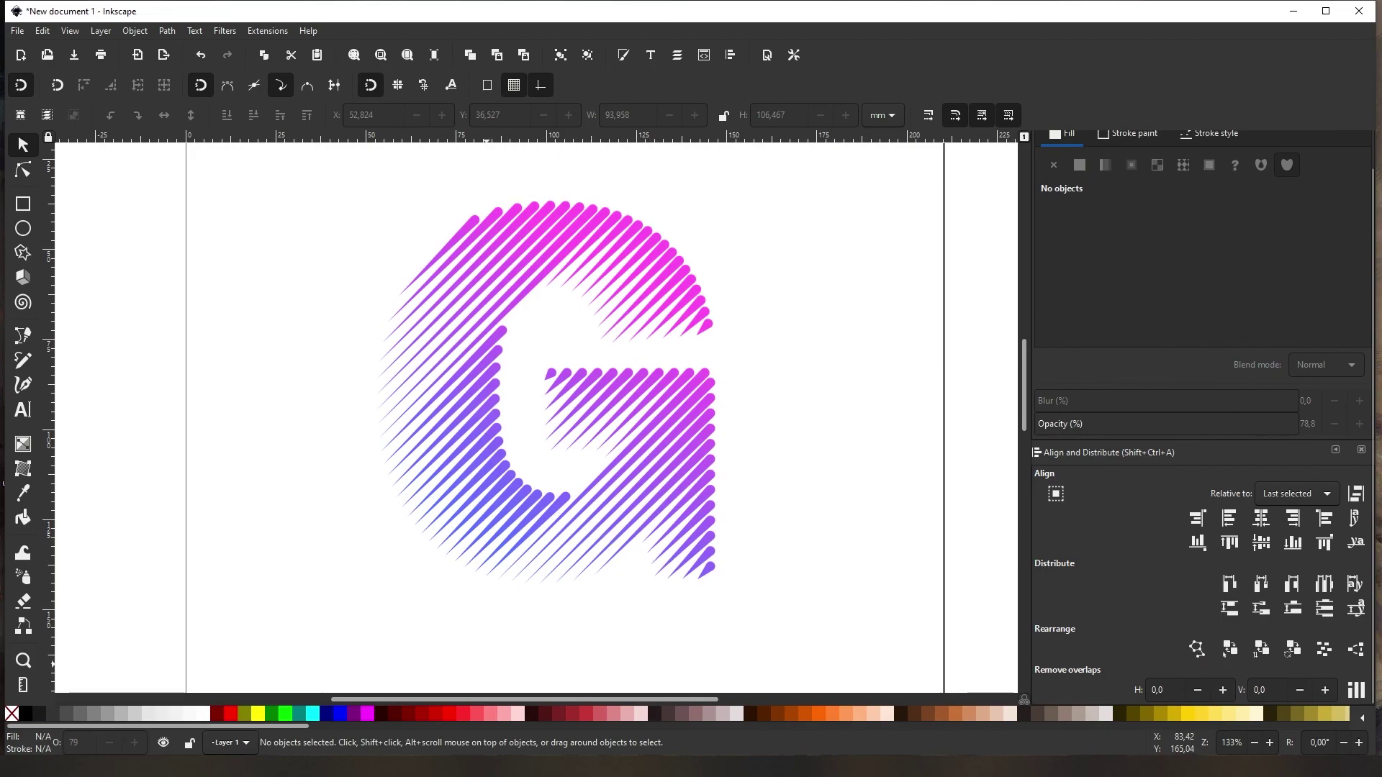